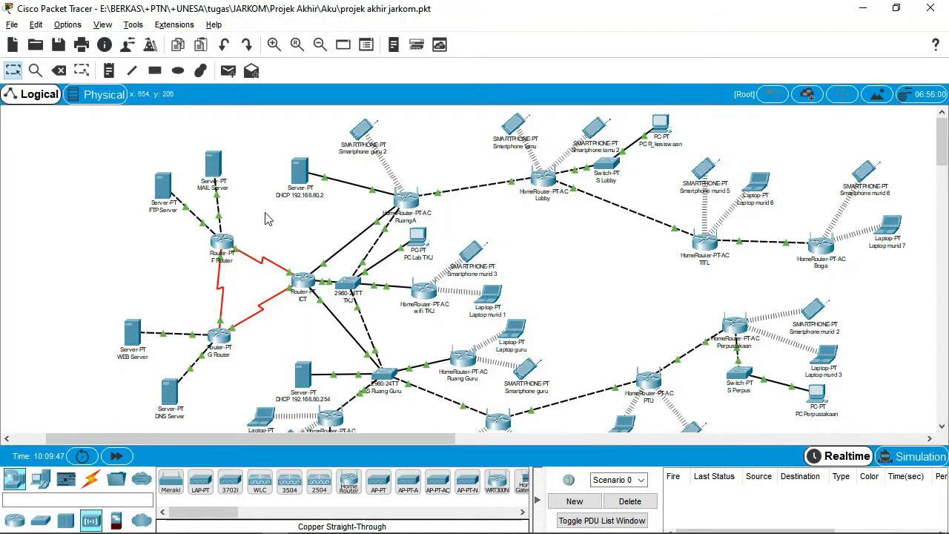
Review the ICT router's RIP network list against the topology.
mouse_move(328, 267)
mouse_move(943, 134)
mouse_down()
mouse_move(943, 164)
mouse_move(943, 126)
mouse_move(945, 159)
mouse_move(945, 138)
mouse_up()
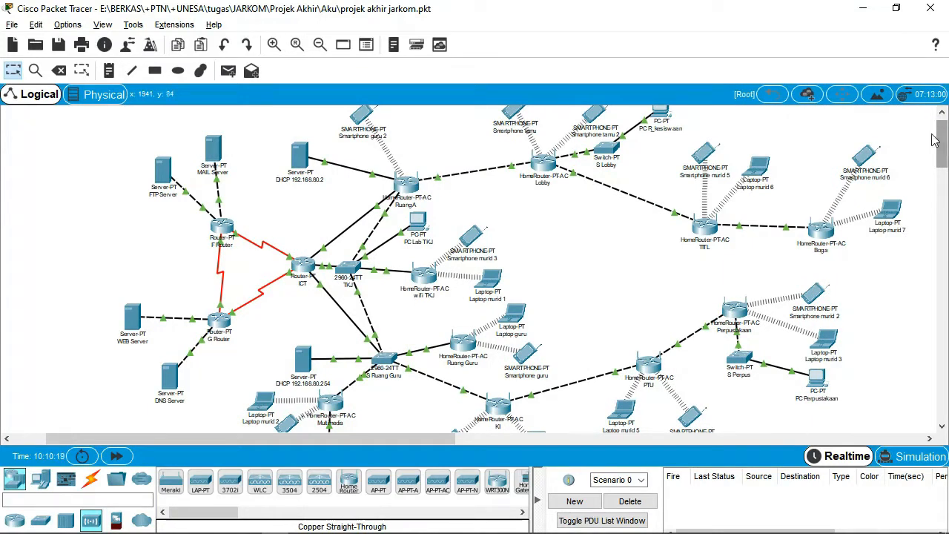
click(303, 266)
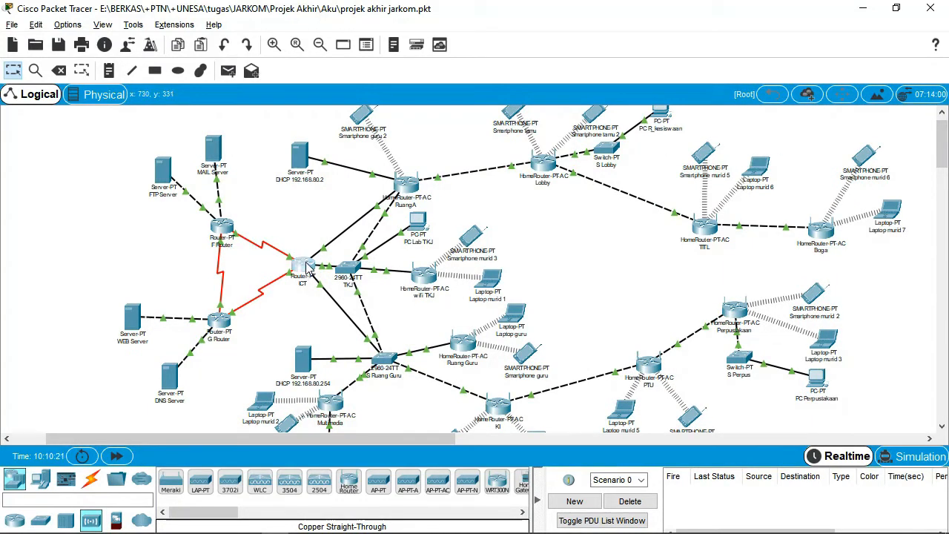
click(340, 106)
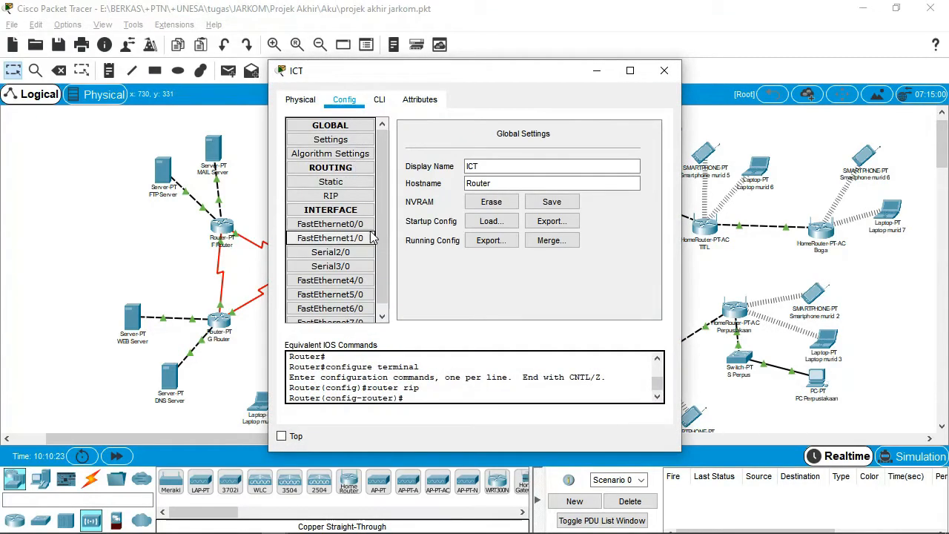
click(331, 195)
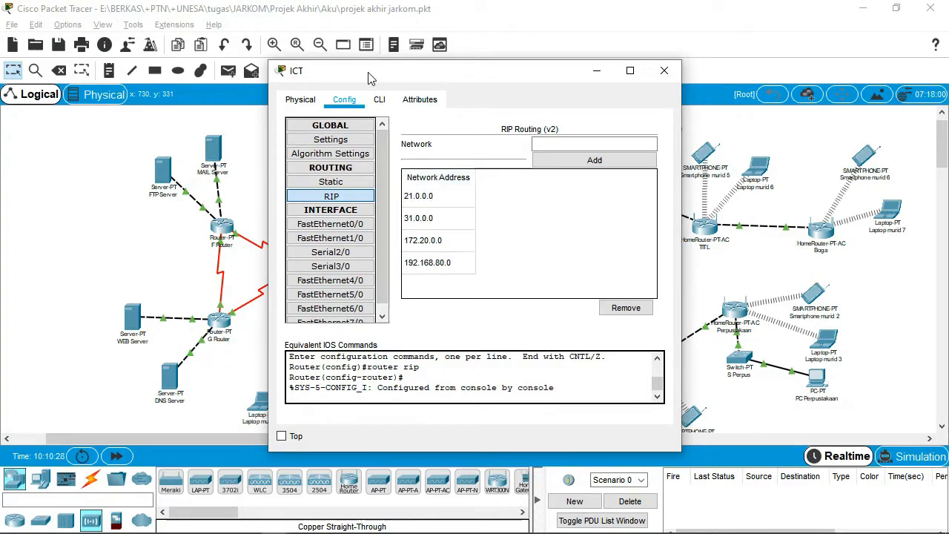
drag(371, 74, 506, 78)
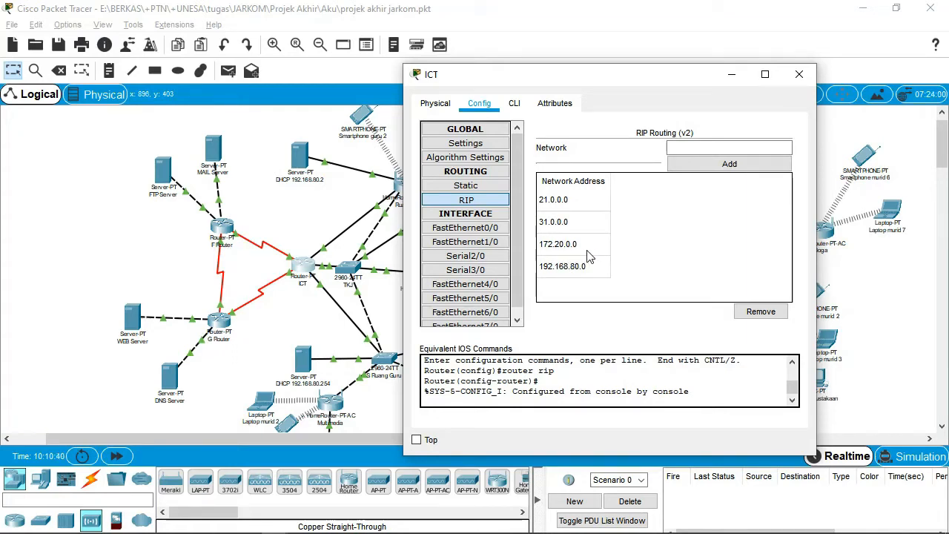
drag(600, 74, 694, 91)
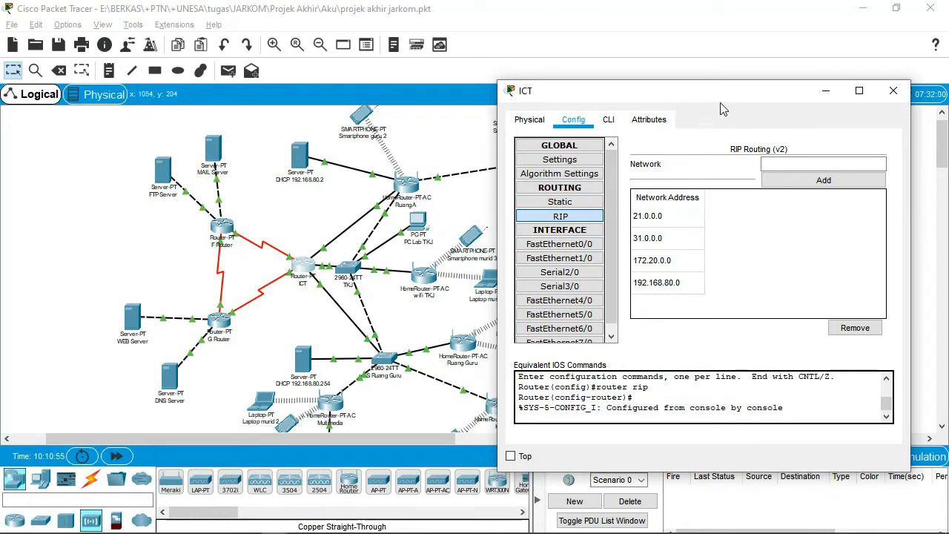
drag(703, 94, 656, 91)
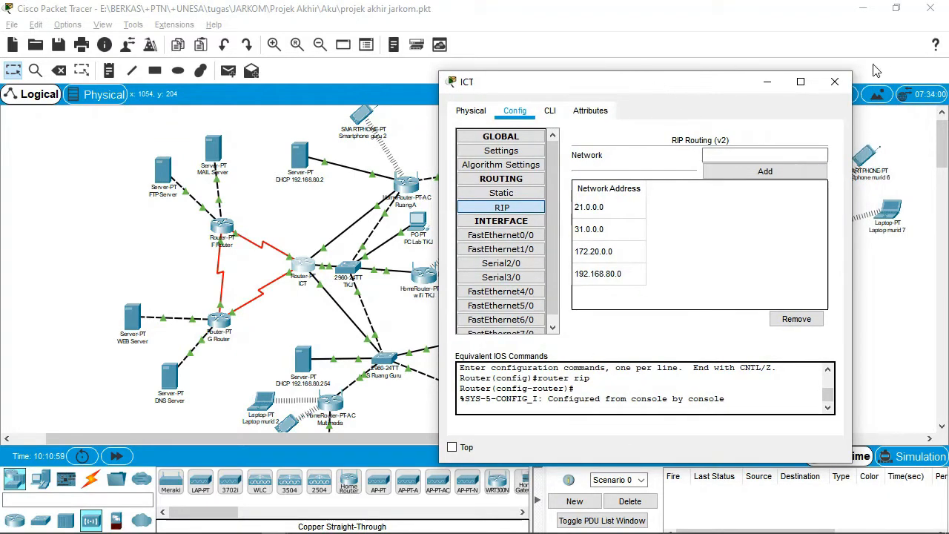
click(835, 81)
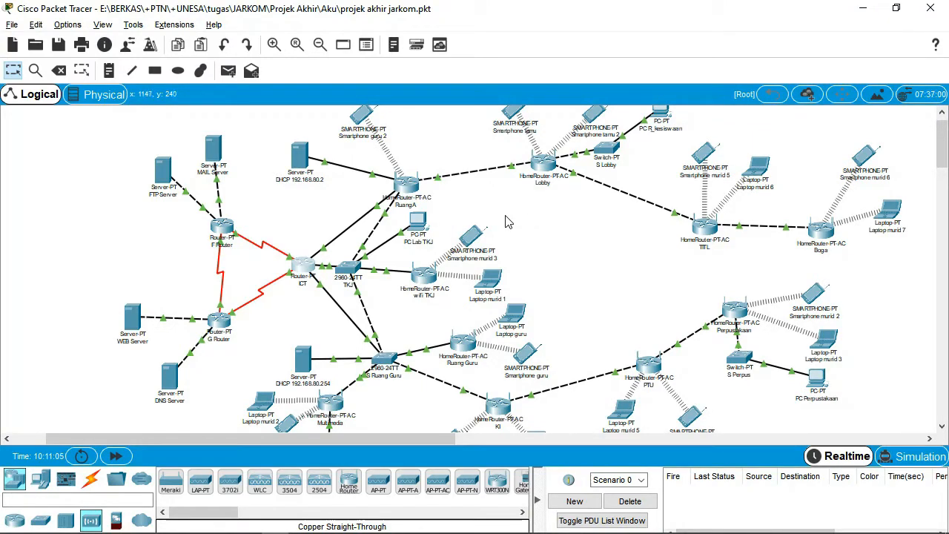
Scroll through the ICT router's command-line console output.
click(307, 269)
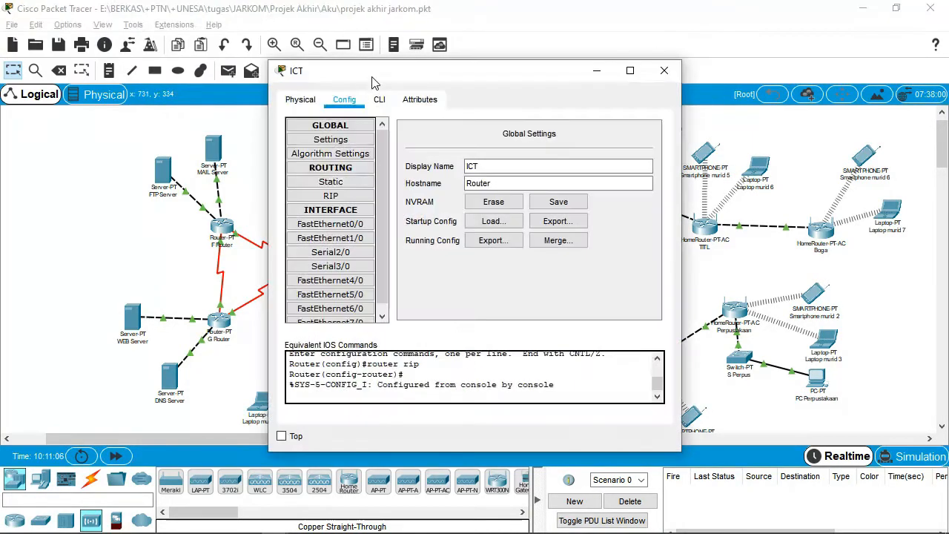
click(379, 100)
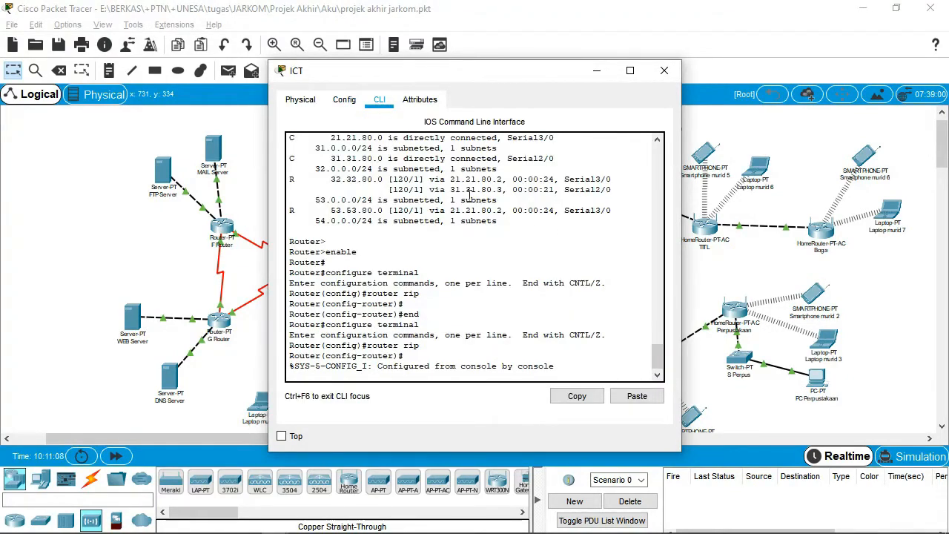
scroll(469, 194, up, 5)
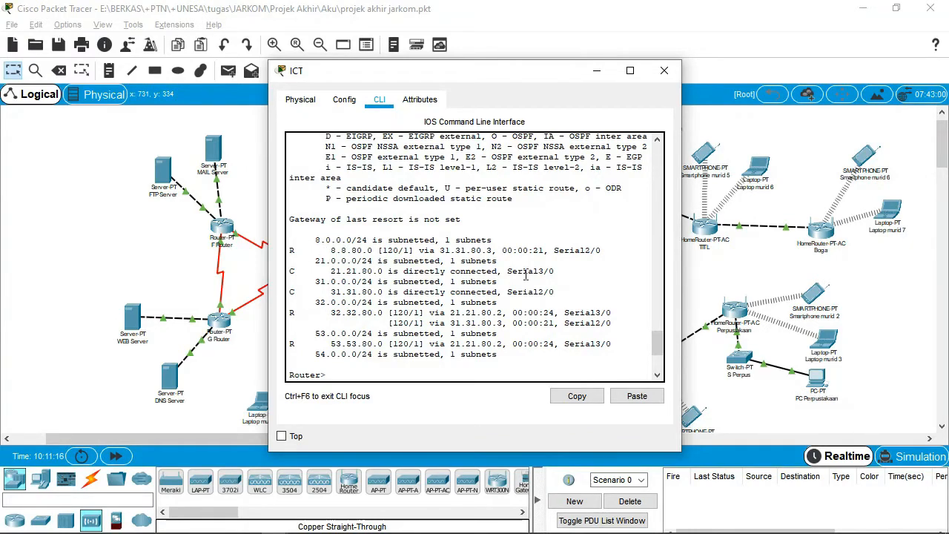
scroll(343, 242, up, 5)
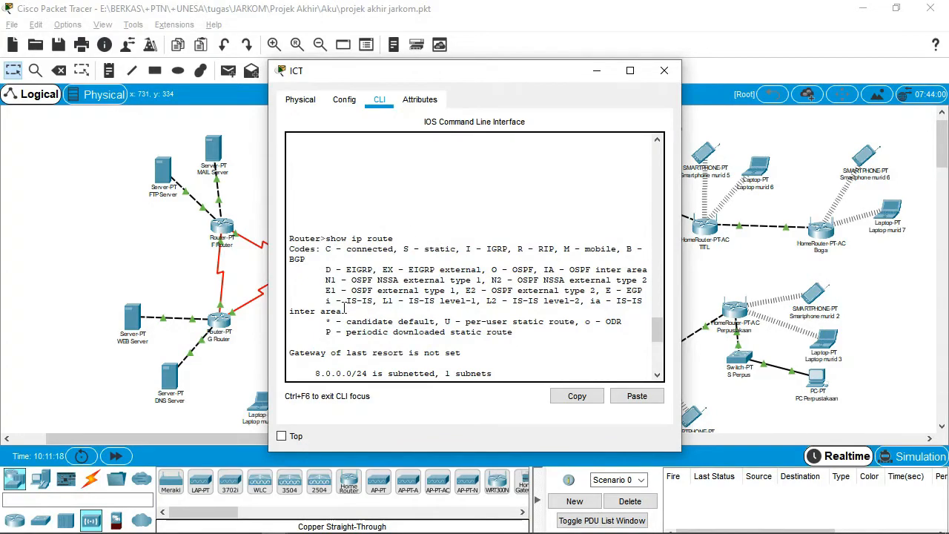
scroll(344, 310, down, 6)
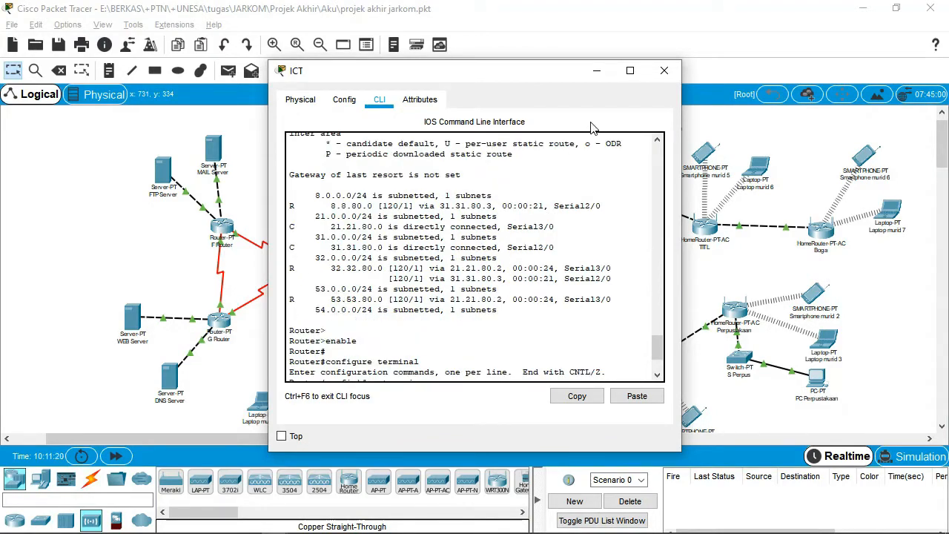
click(661, 71)
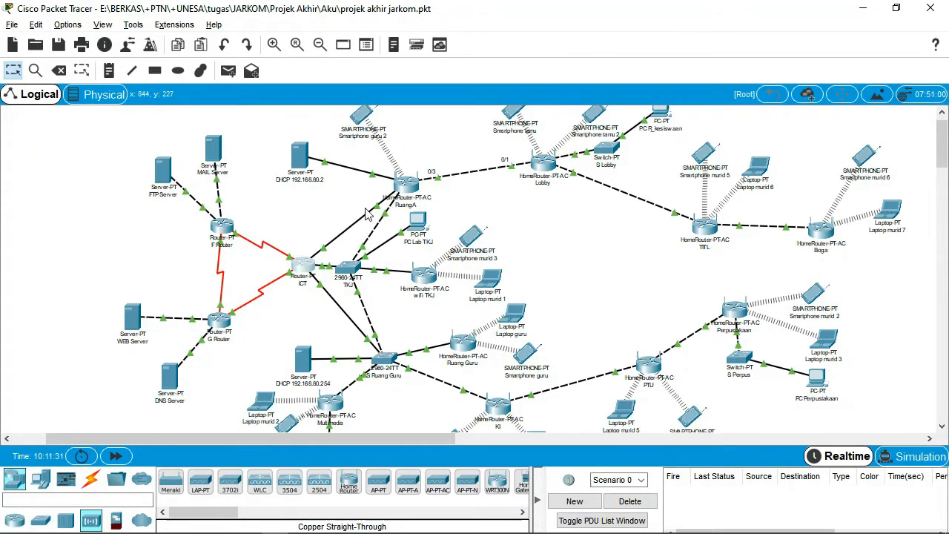
Keep Ruang A's Internet Connection type as Wireless AP and save the setup.
click(416, 189)
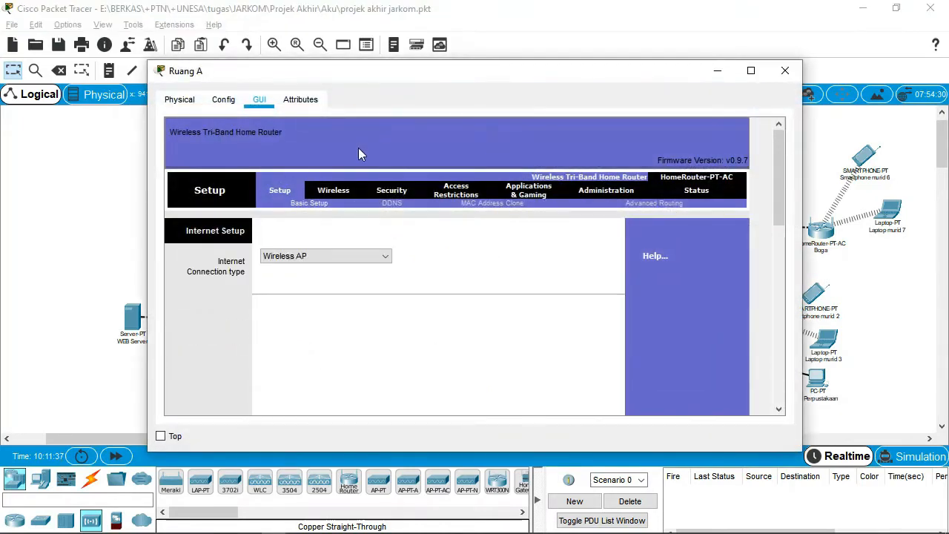
drag(457, 80, 498, 50)
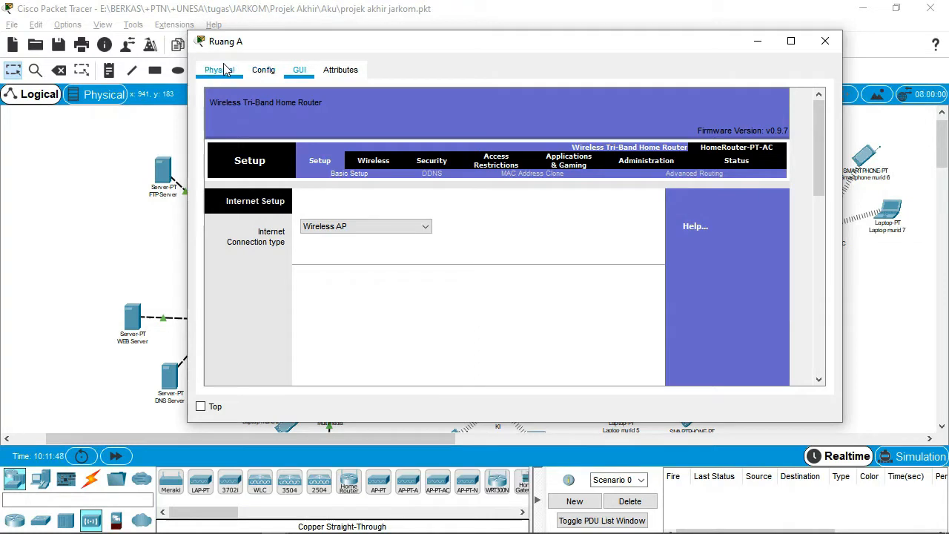
drag(408, 43, 430, 32)
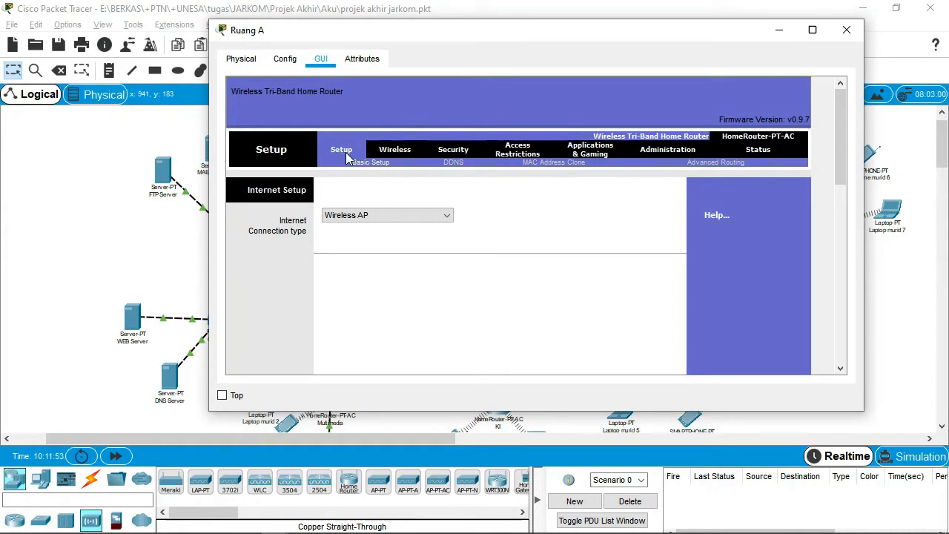
click(409, 219)
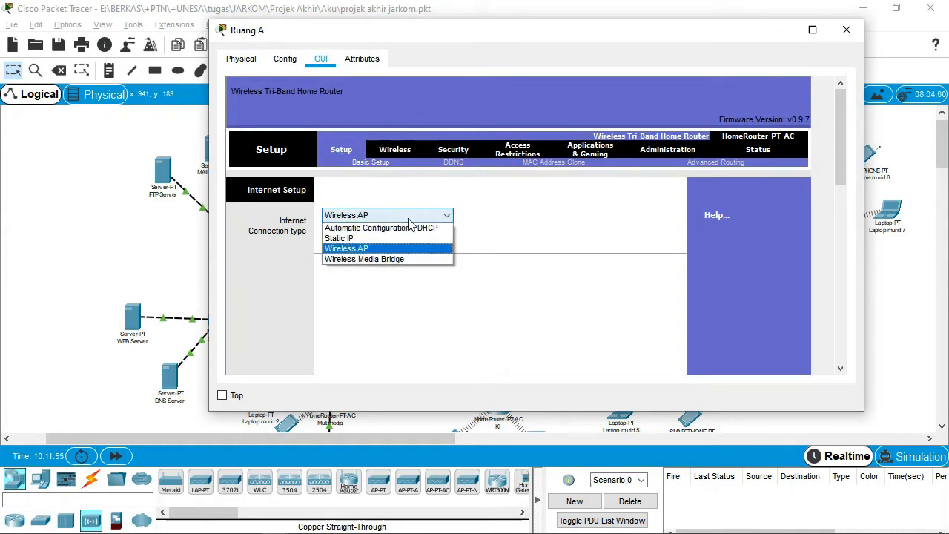
click(354, 253)
scroll(678, 252, down, 10)
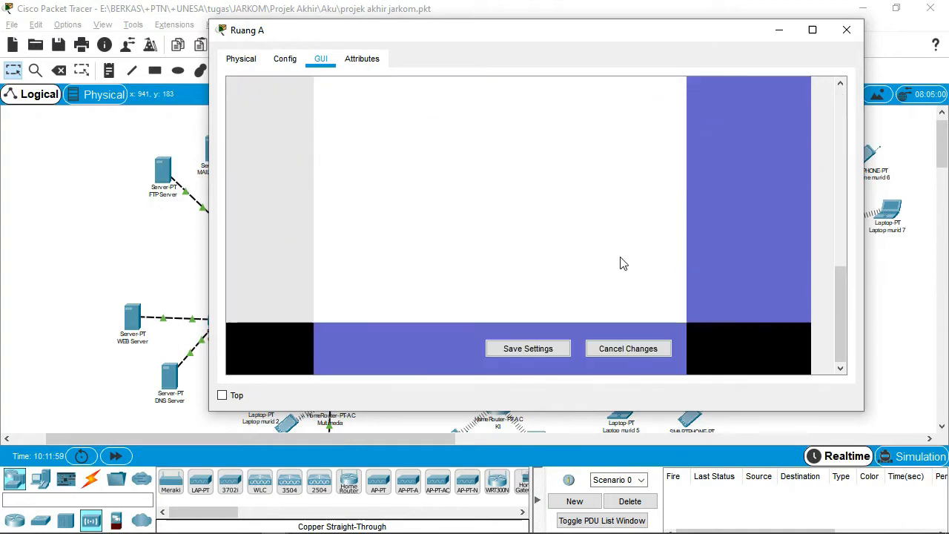
click(552, 350)
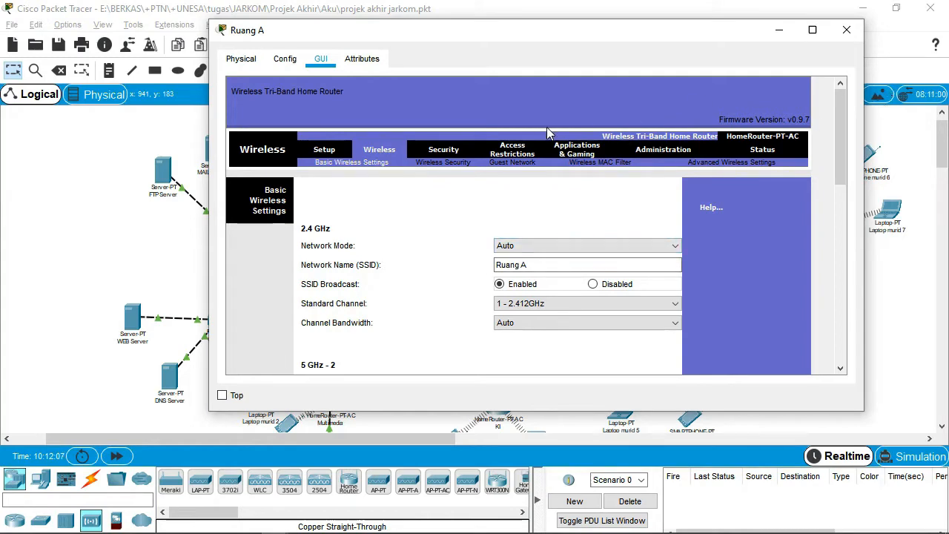
click(851, 34)
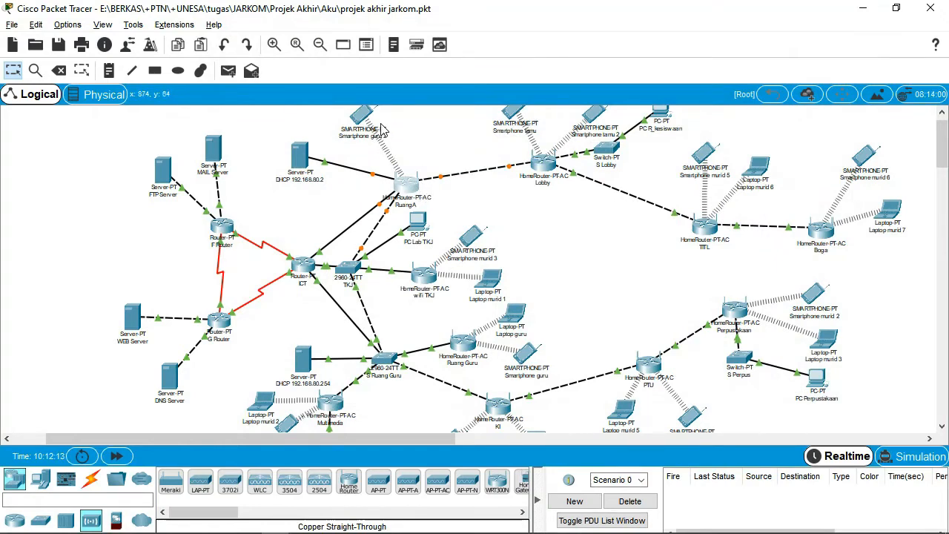
Save Ruang A's wireless settings: 2.4 GHz SSID 'Ruang A', both 5 GHz radios disabled.
mouse_move(383, 130)
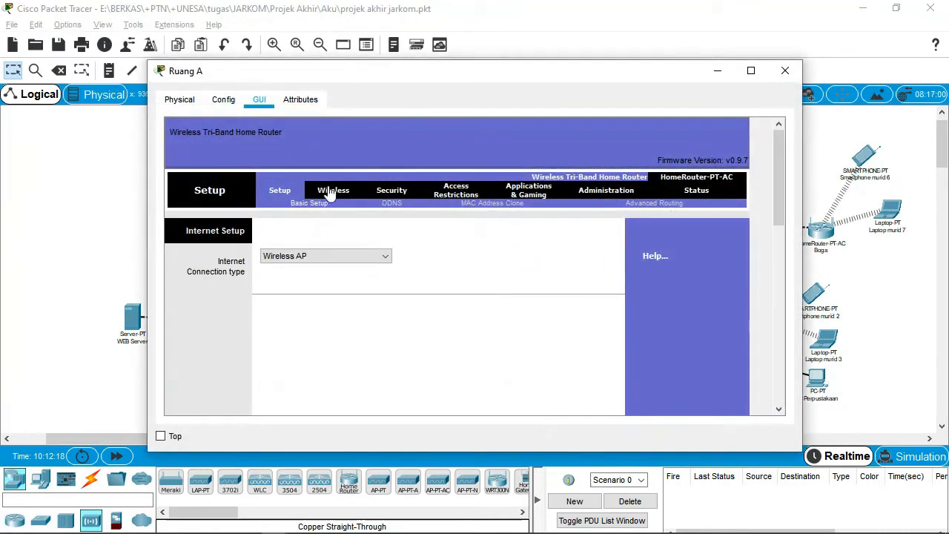
click(333, 191)
scroll(407, 324, down, 3)
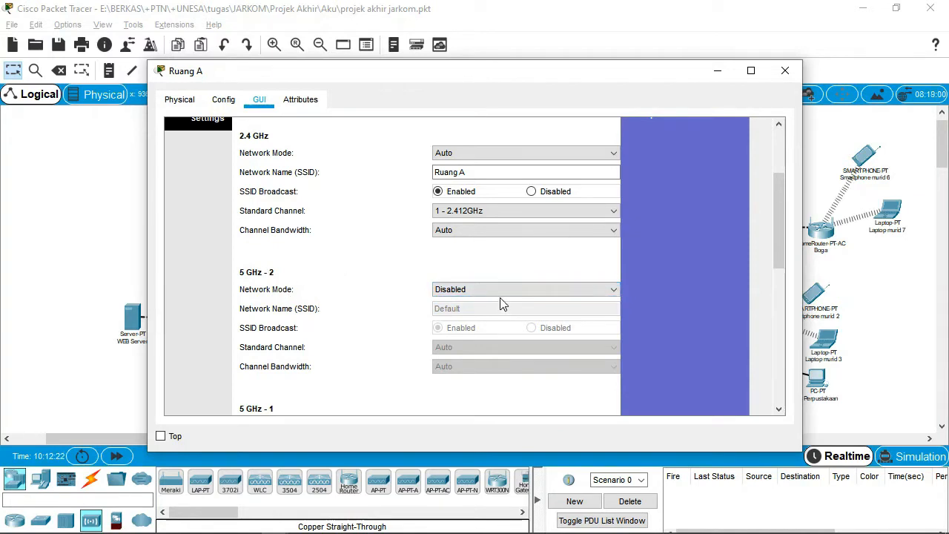
scroll(373, 334, down, 2)
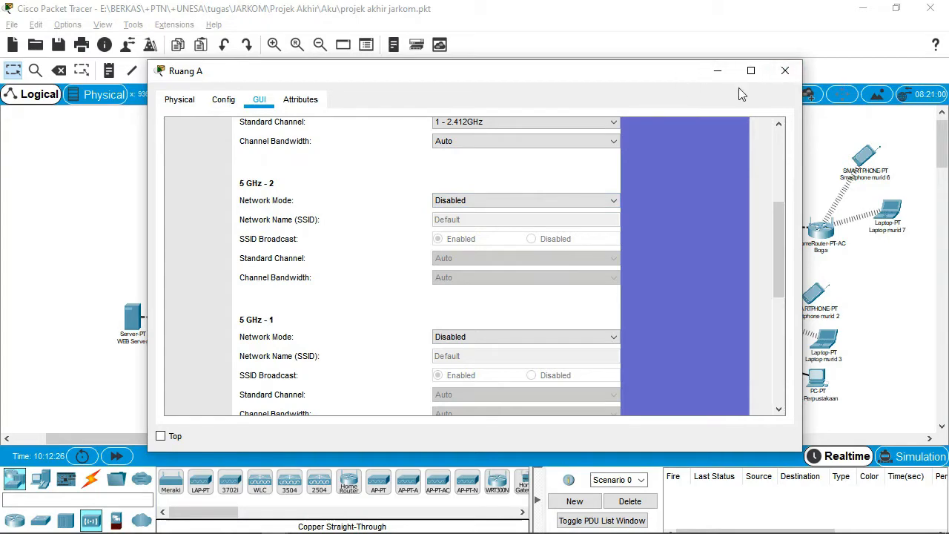
scroll(407, 133, up, 2)
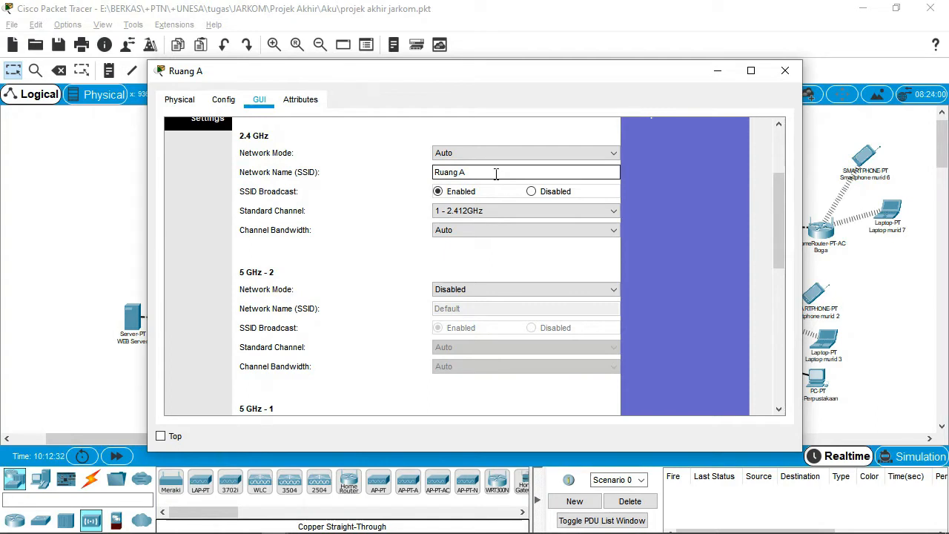
scroll(370, 226, down, 6)
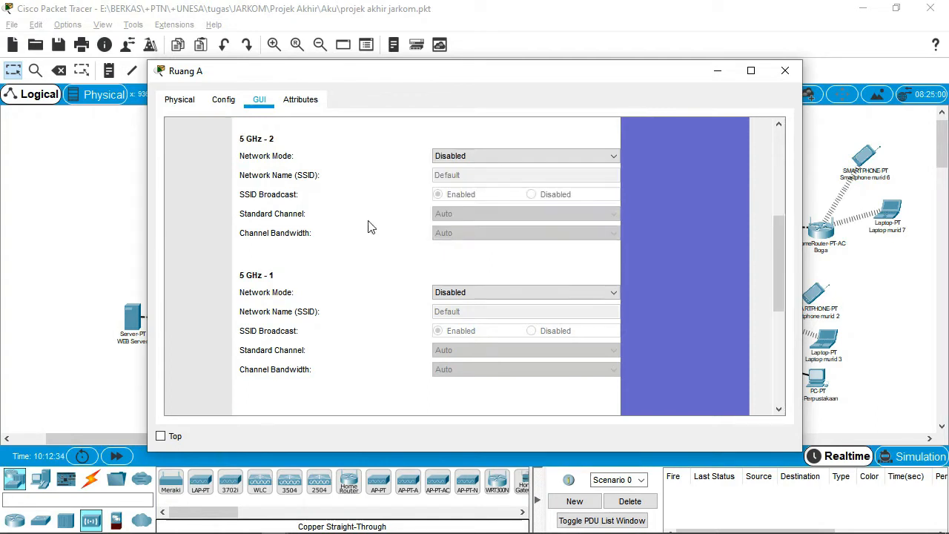
click(444, 393)
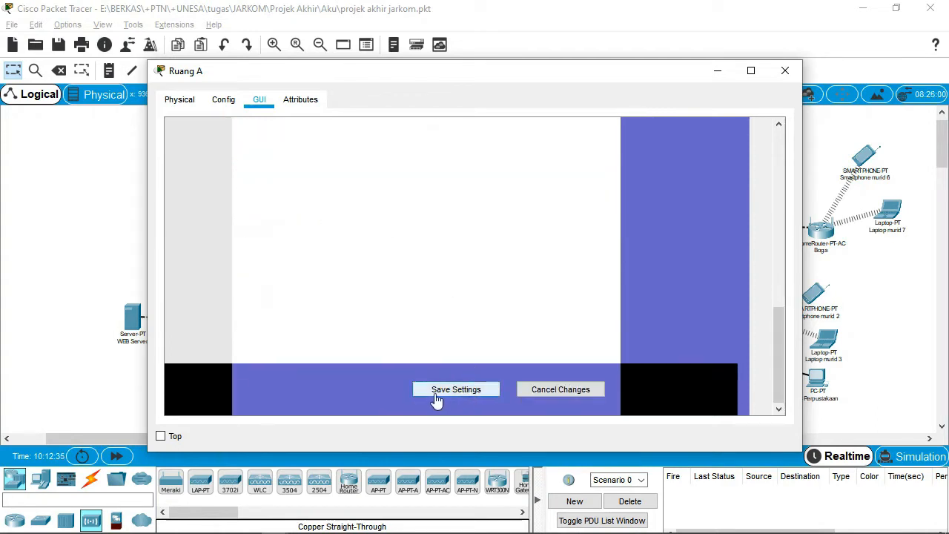
click(786, 71)
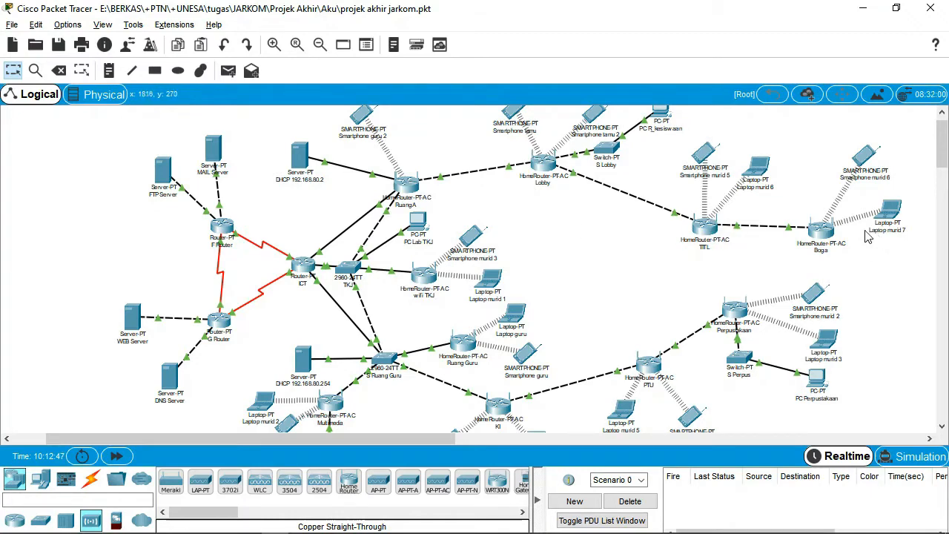
scroll(818, 261, down, 2)
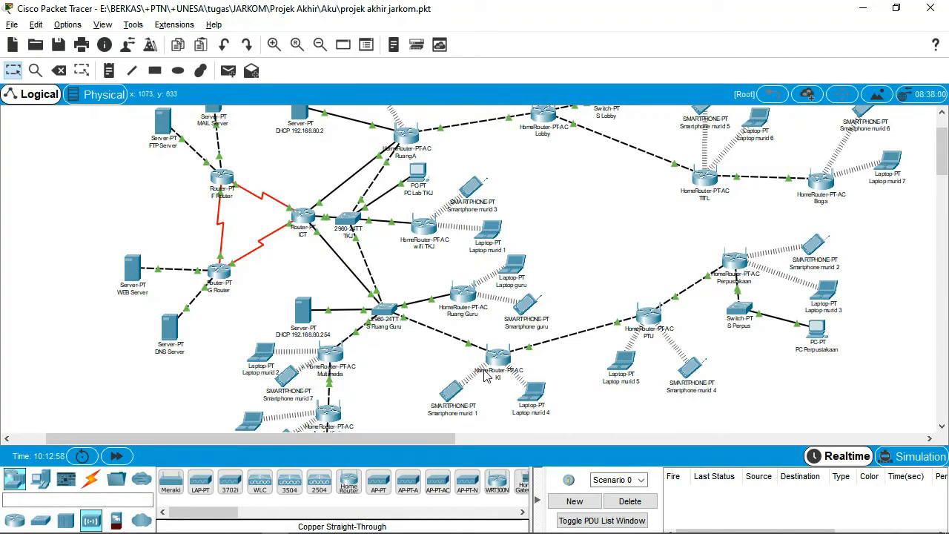
scroll(423, 236, down, 3)
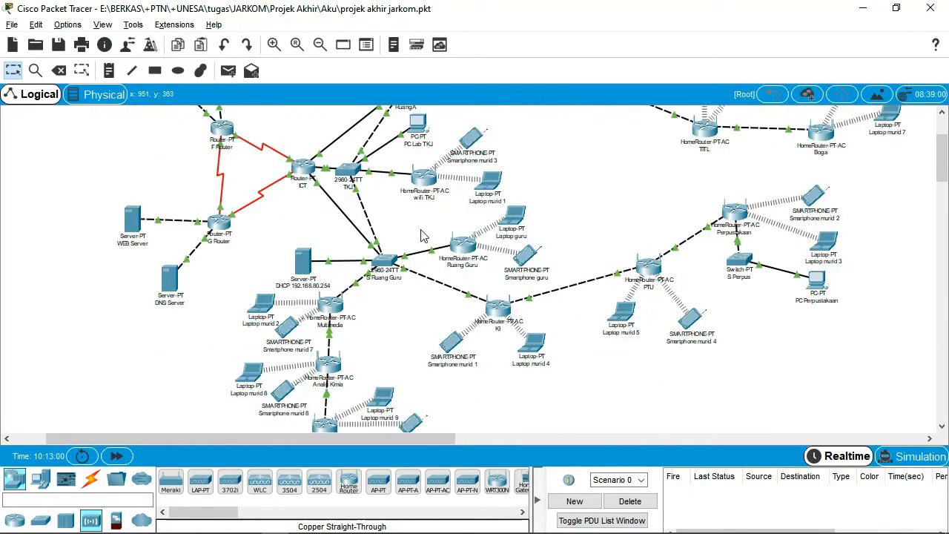
scroll(325, 317, down, 6)
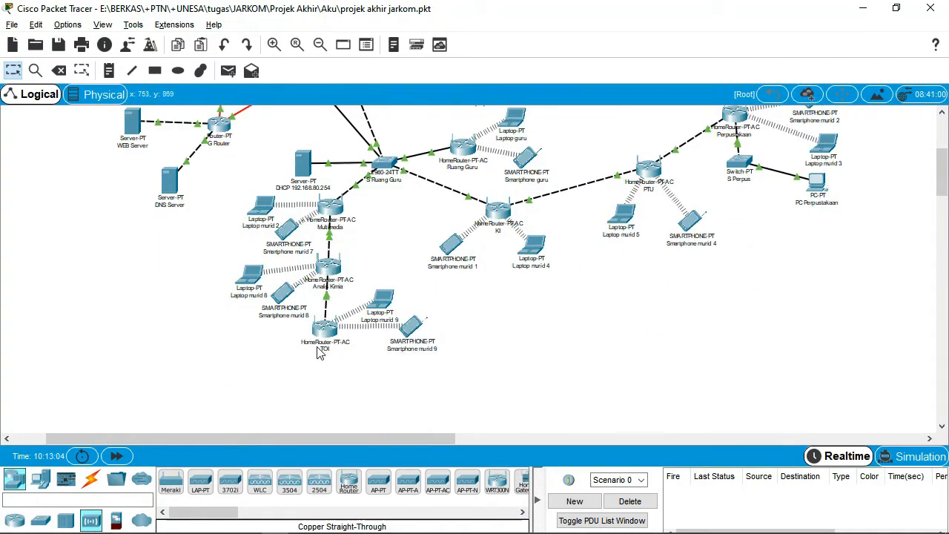
scroll(233, 207, up, 9)
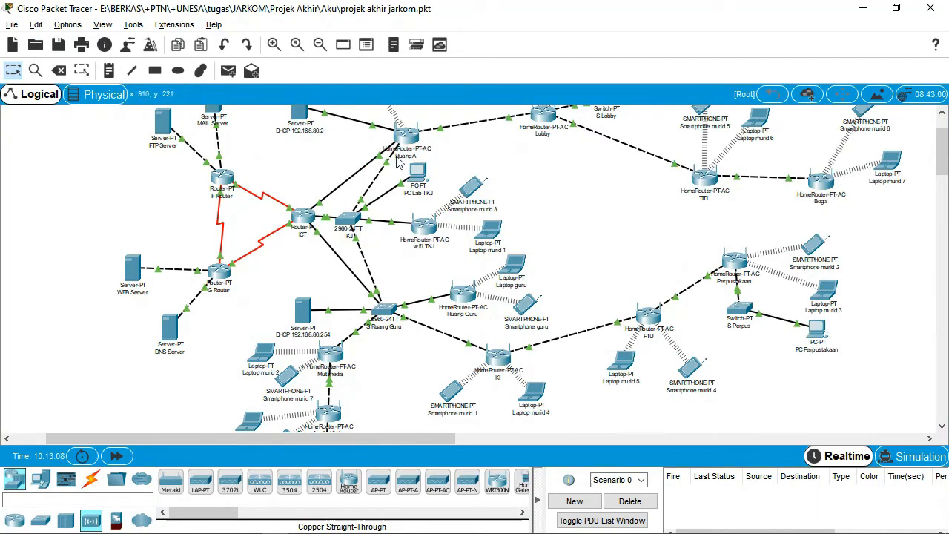
mouse_move(420, 149)
scroll(445, 181, up, 2)
scroll(411, 190, up, 1)
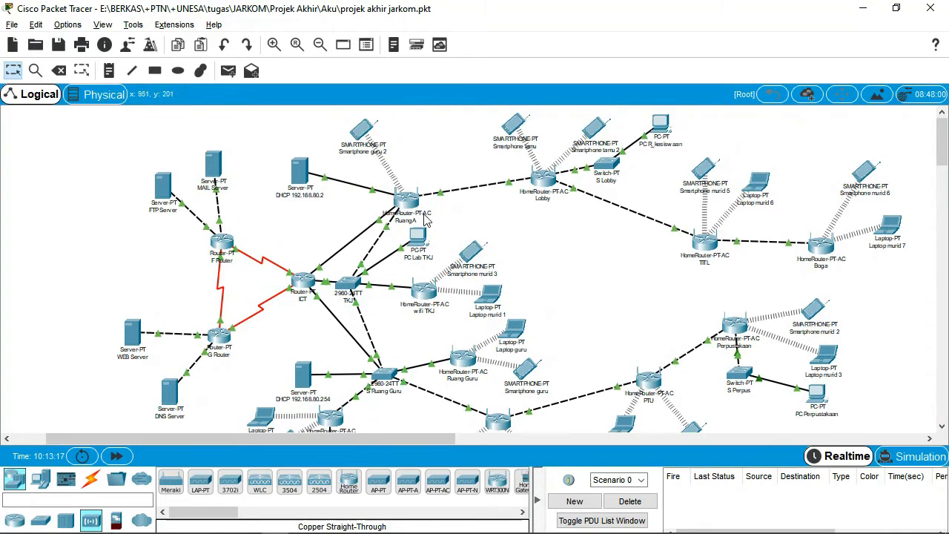
click(363, 130)
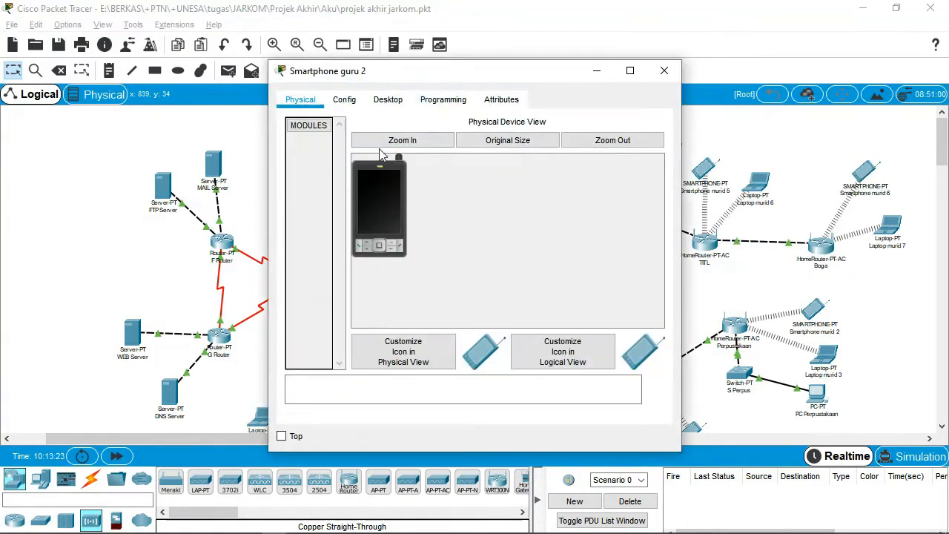
click(352, 104)
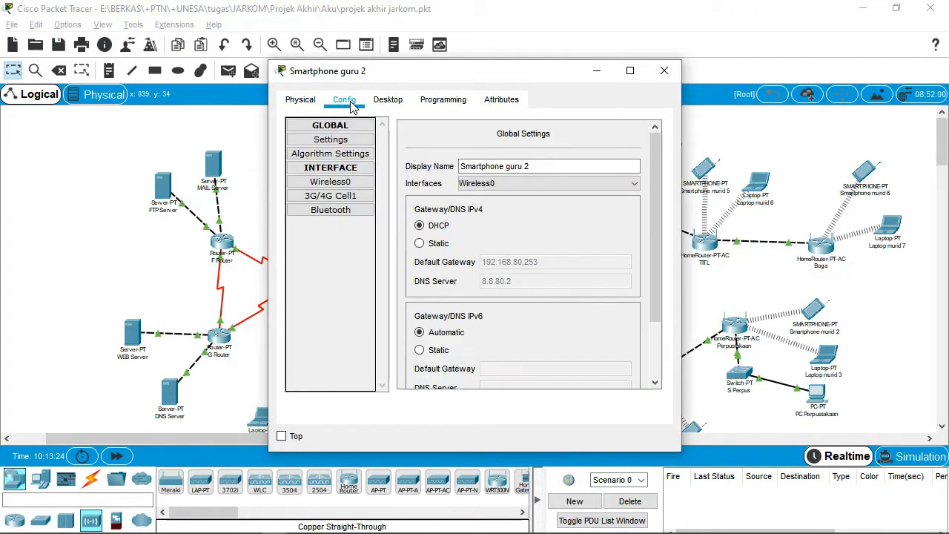
click(371, 183)
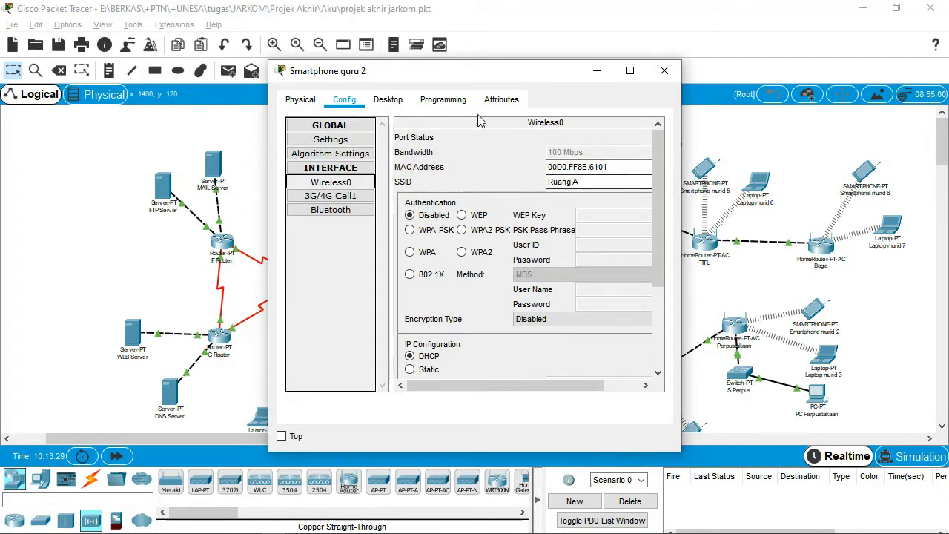
drag(433, 79, 611, 101)
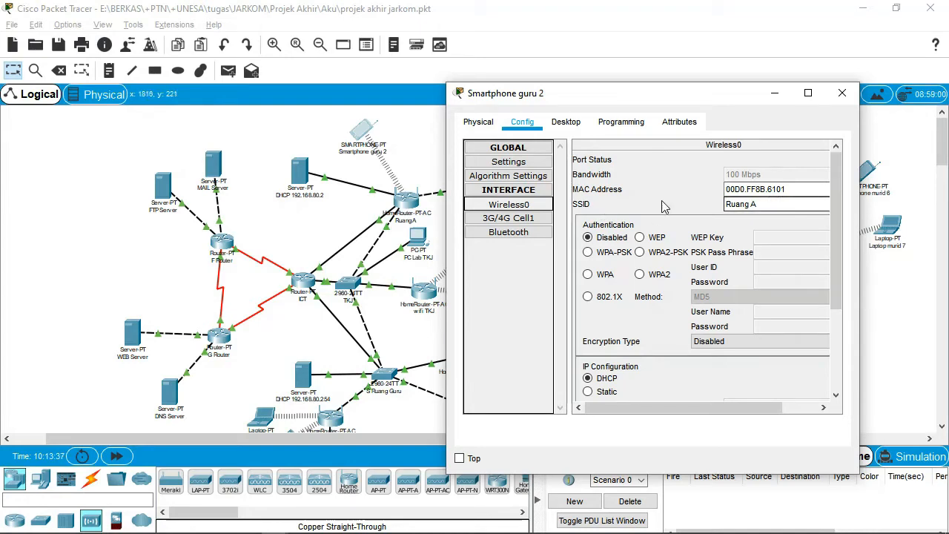
click(851, 94)
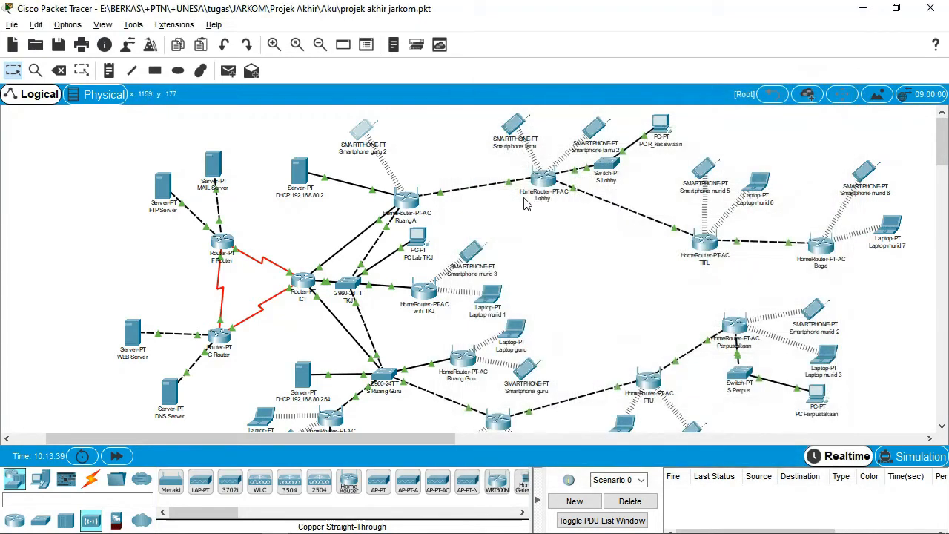
click(360, 133)
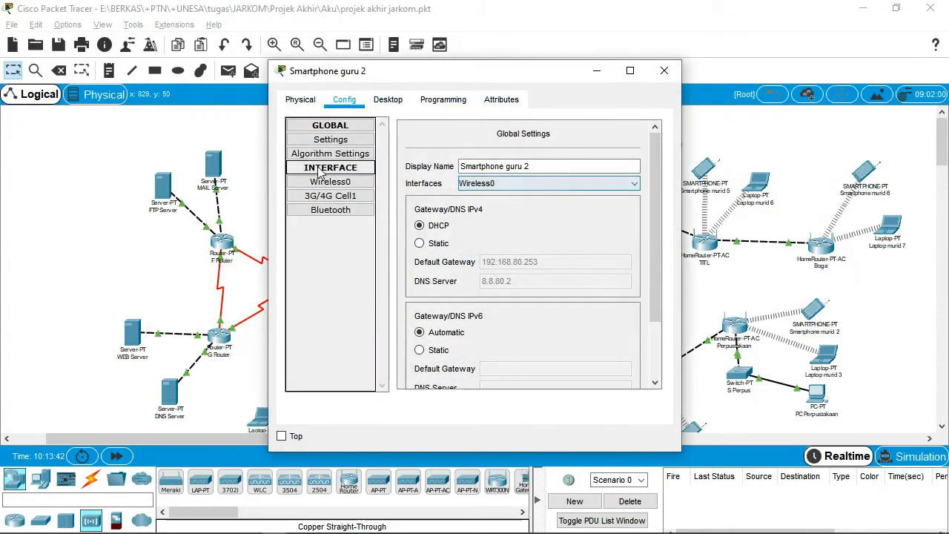
click(663, 71)
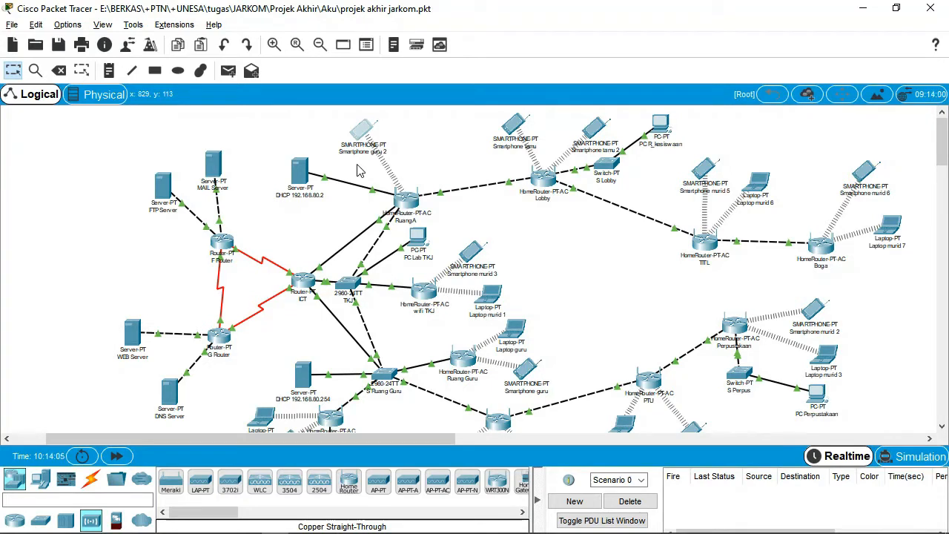
Check the DHCP 192.168.80.2 server's static IP configuration.
click(298, 171)
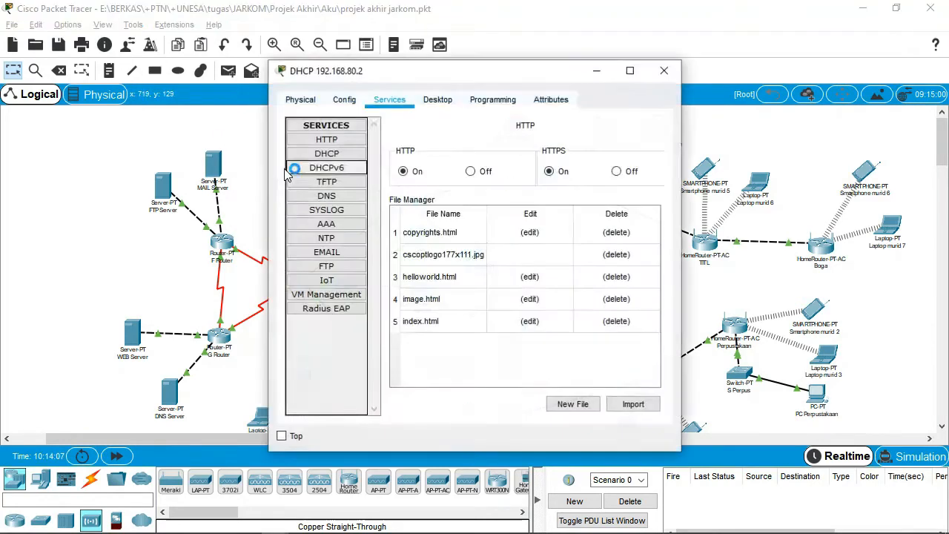
click(449, 95)
click(326, 151)
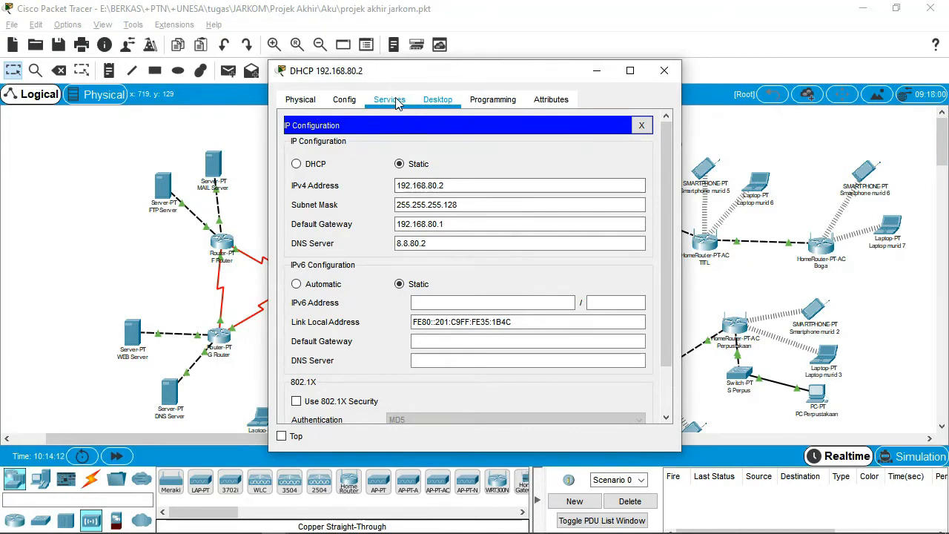
click(663, 70)
Check the 192.168.80.254 server's static IP configuration, then reopen the 192.168.80.2 server.
scroll(302, 372, down, 1)
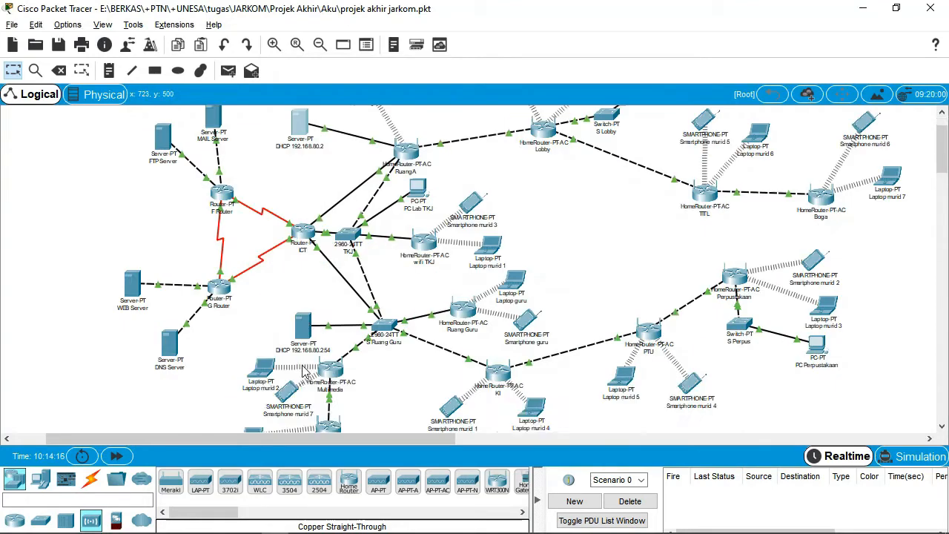
click(302, 321)
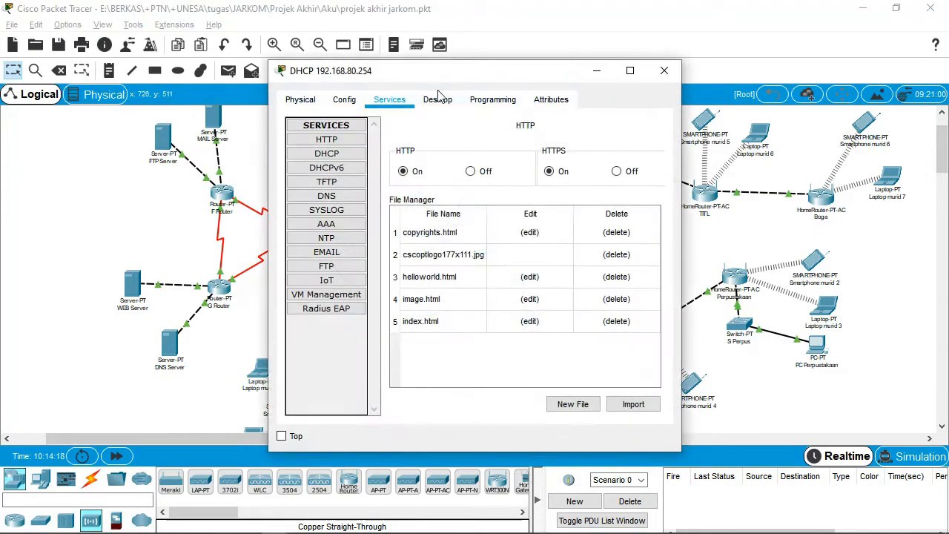
click(439, 99)
click(342, 155)
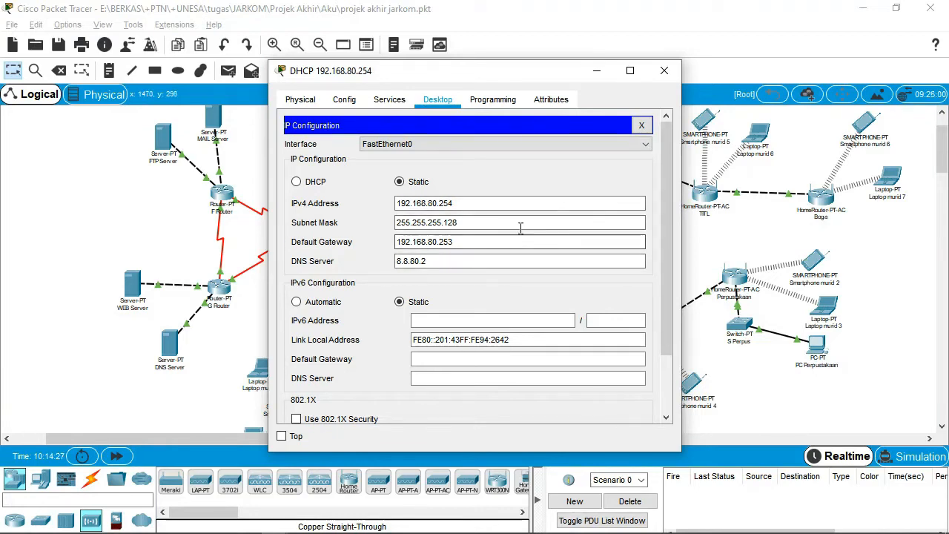
click(663, 71)
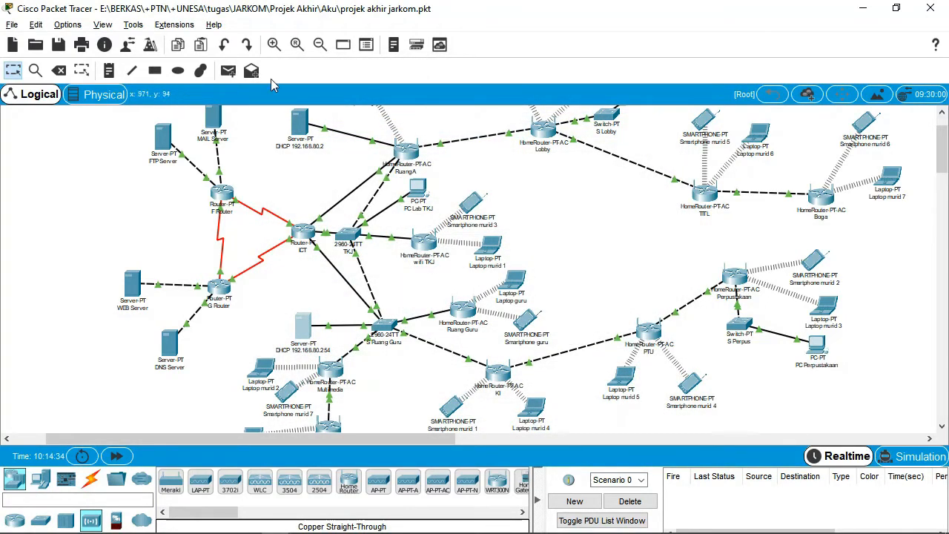
click(304, 121)
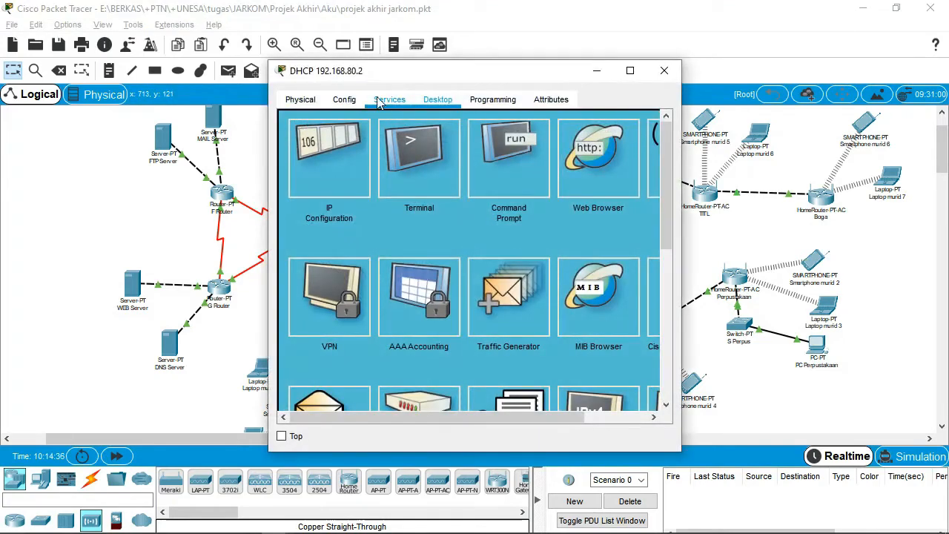
Set the DHCP serverPool start IP to 192.168.80.0 with mask 255.255.255.128.
click(405, 102)
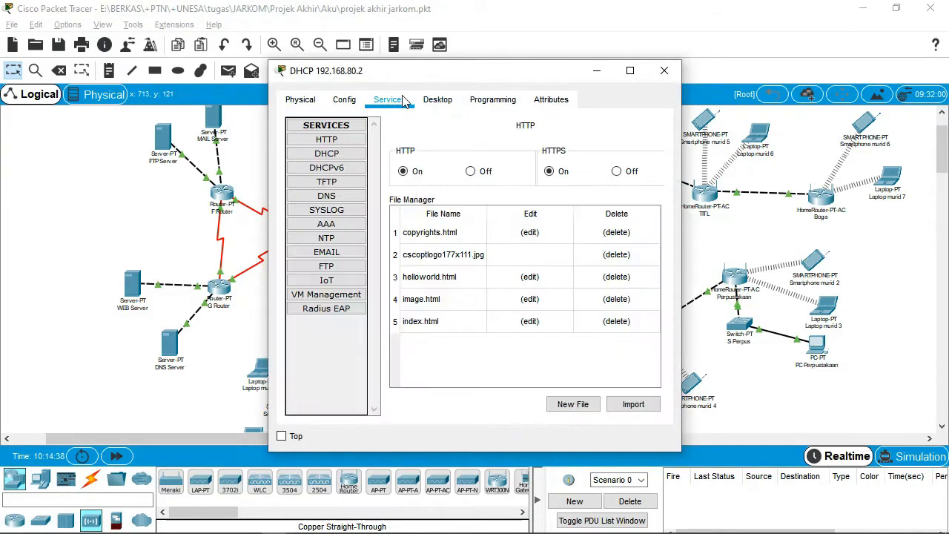
click(337, 157)
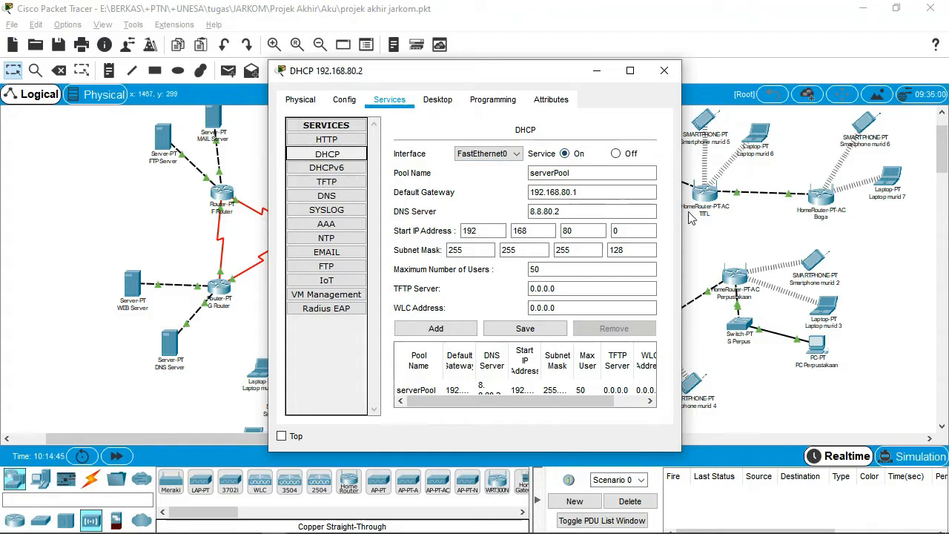
drag(681, 208, 923, 208)
drag(269, 226, 90, 234)
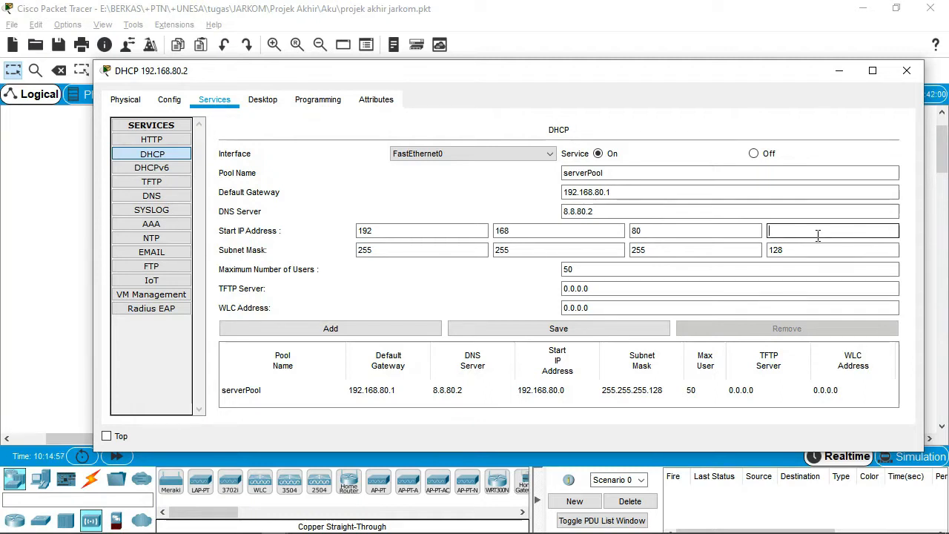
text(0)
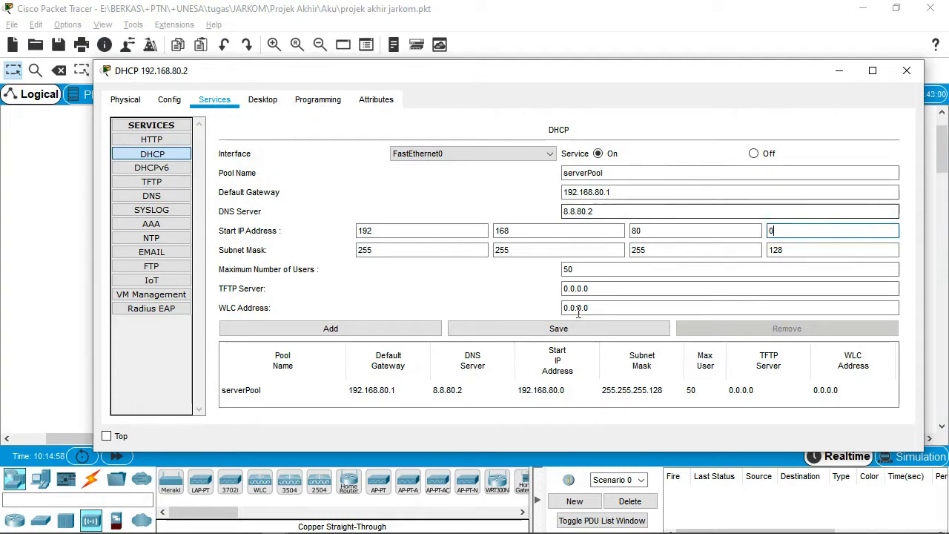
click(906, 71)
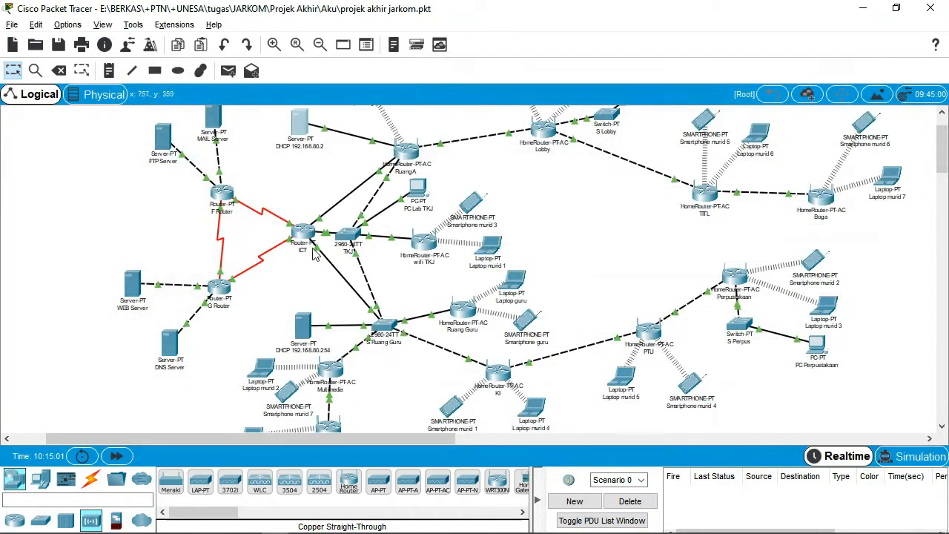
click(310, 324)
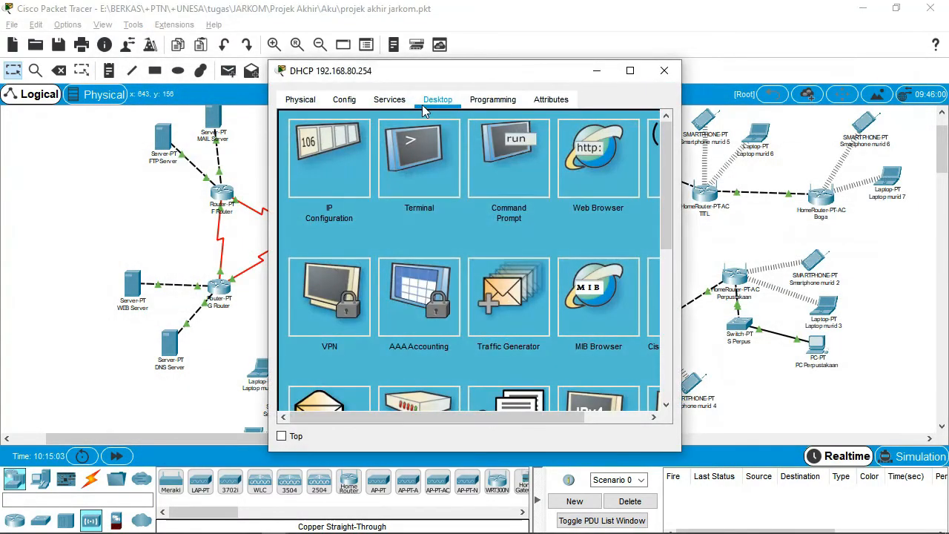
click(390, 101)
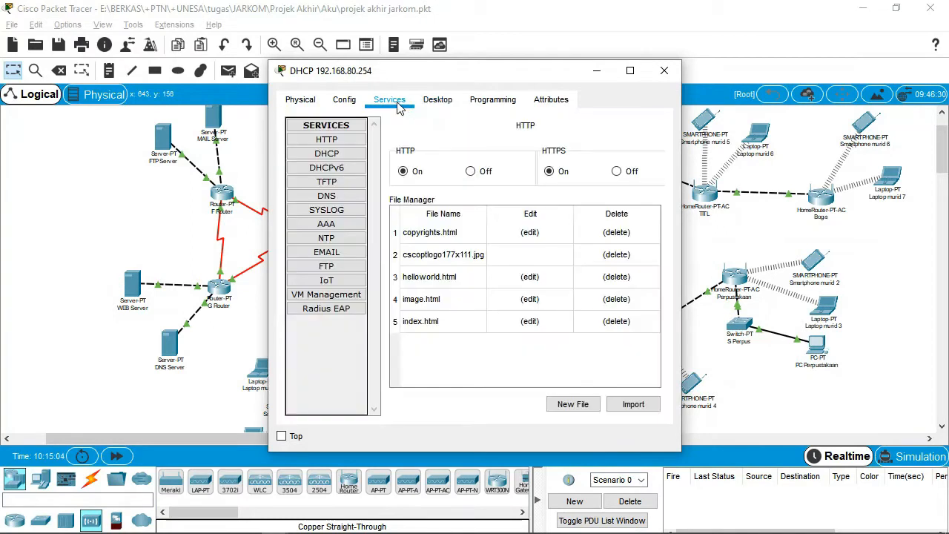
click(353, 157)
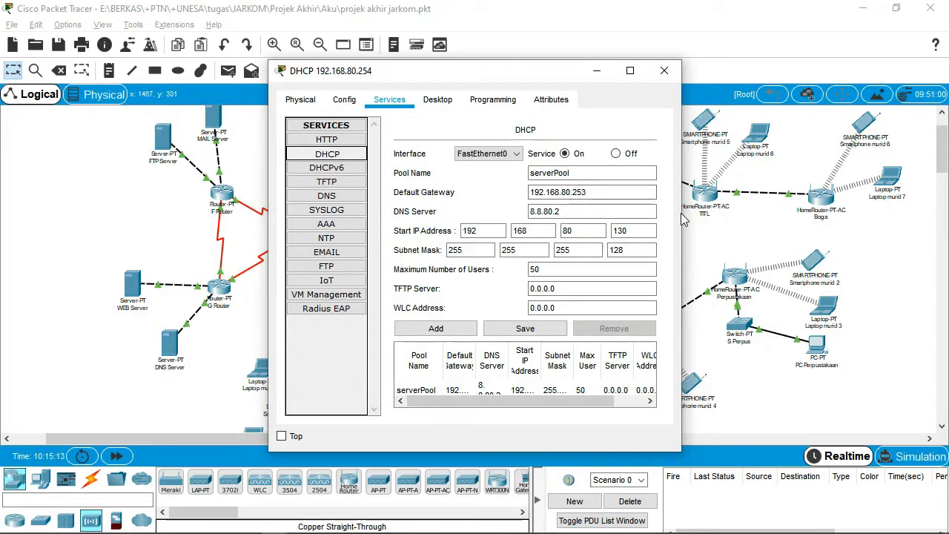
drag(682, 210, 894, 212)
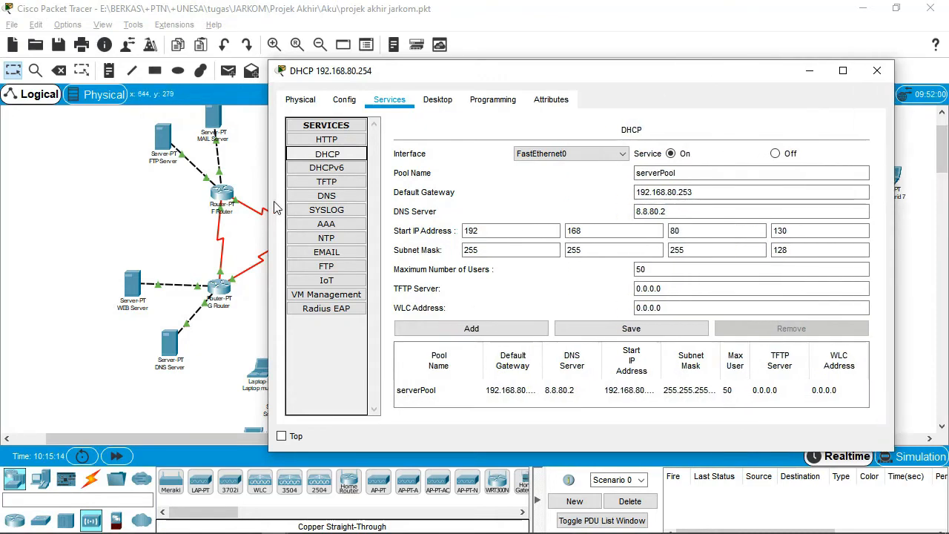
drag(269, 209, 35, 189)
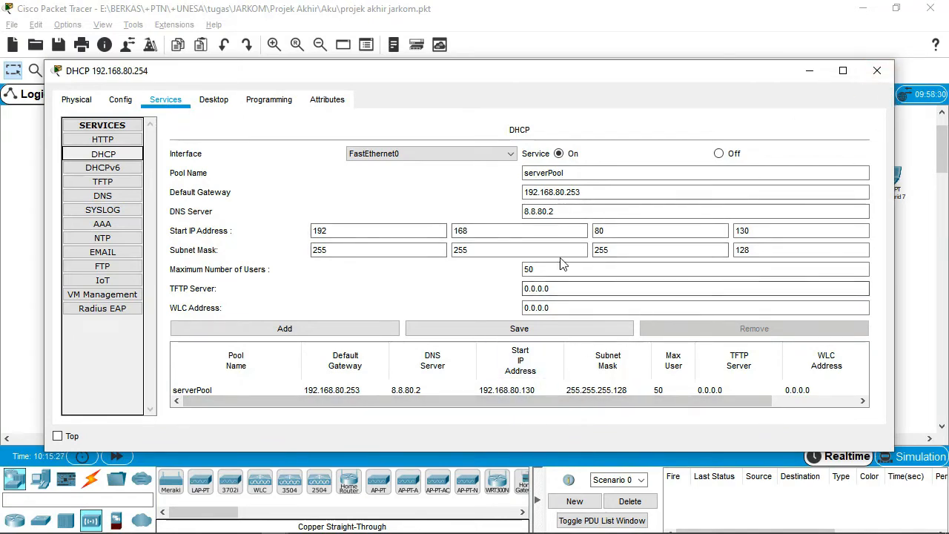
click(877, 72)
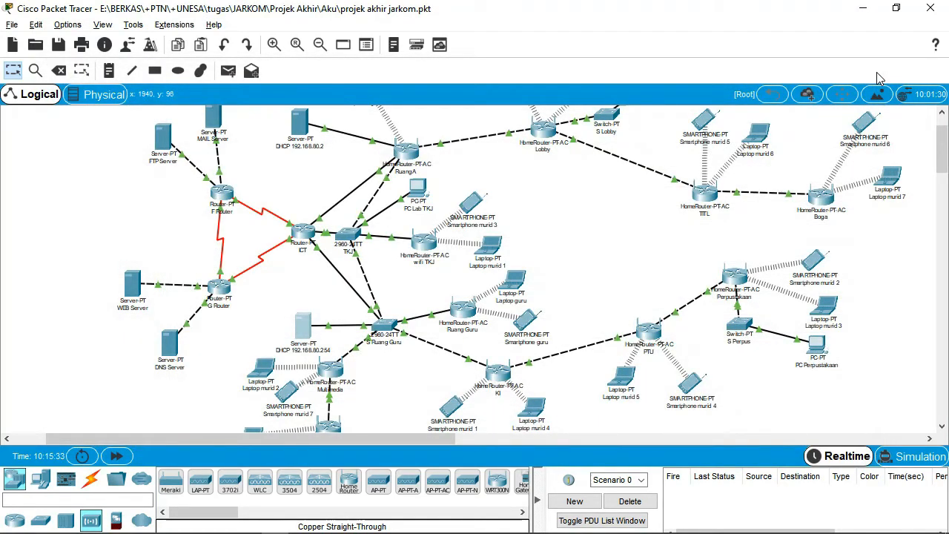
Check the DHCP address assigned to Laptop murid 1.
click(495, 251)
click(345, 167)
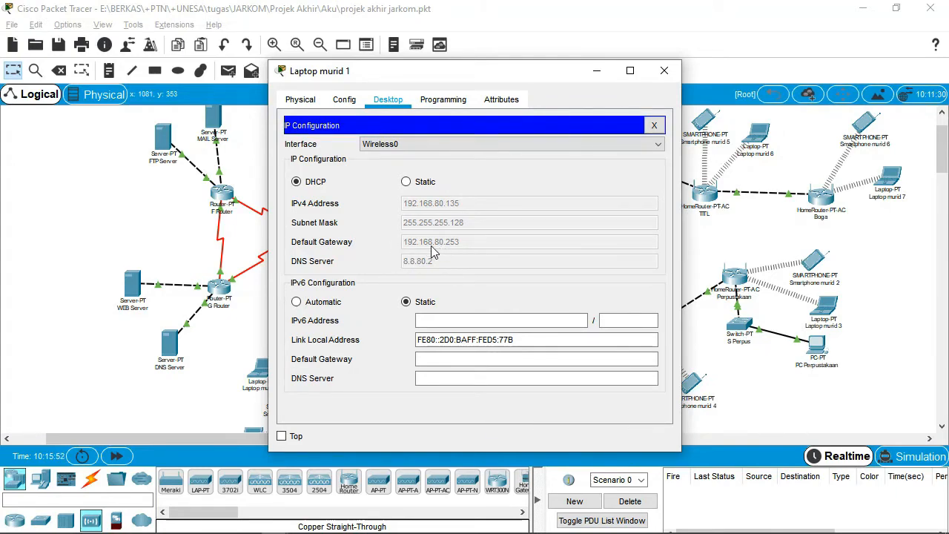
drag(467, 80, 599, 80)
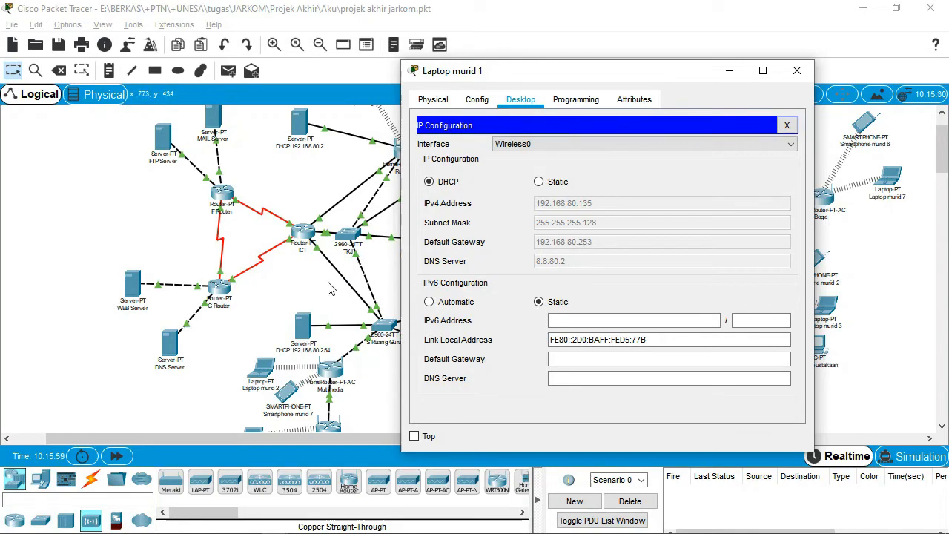
click(797, 72)
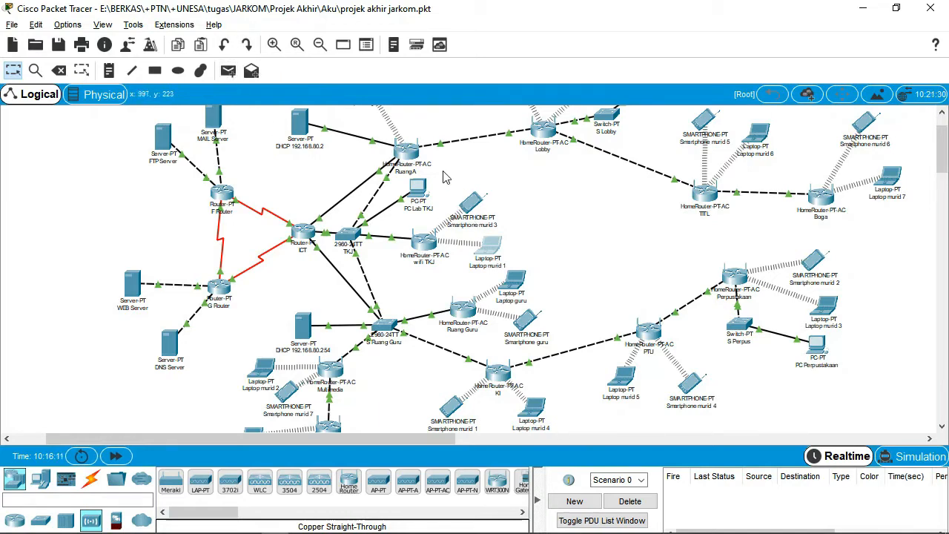
Confirm Smartphone murid 3 got 192.168.80.152, then reopen Laptop murid 1.
scroll(445, 177, up, 1)
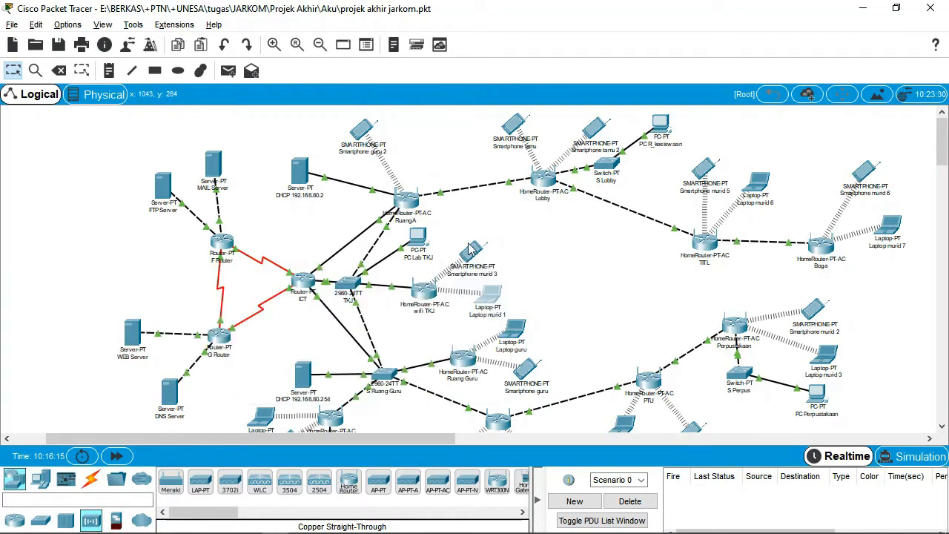
click(475, 250)
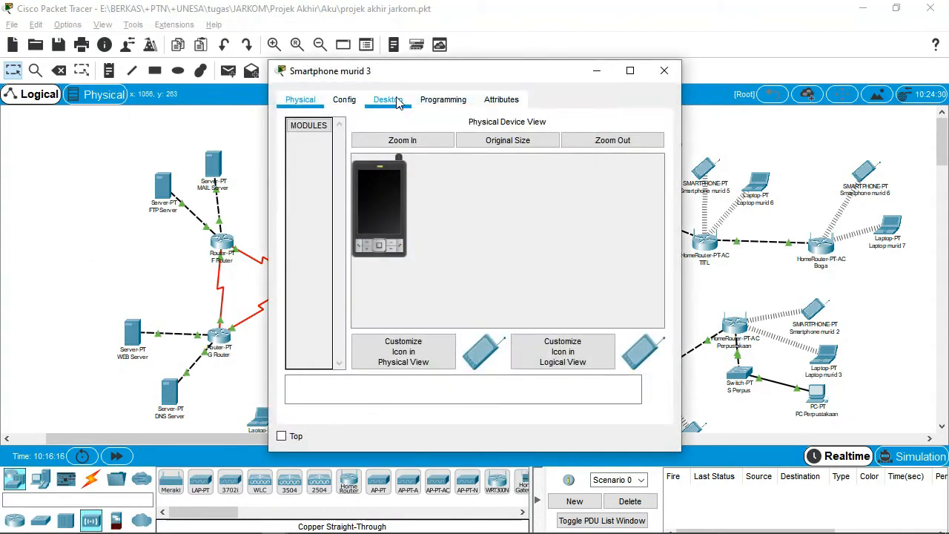
click(389, 100)
click(322, 166)
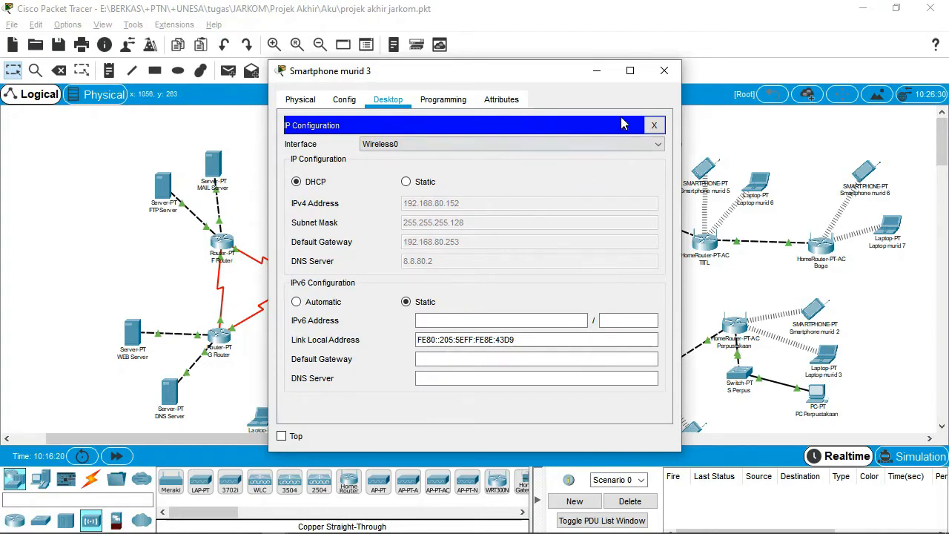
click(663, 71)
click(489, 295)
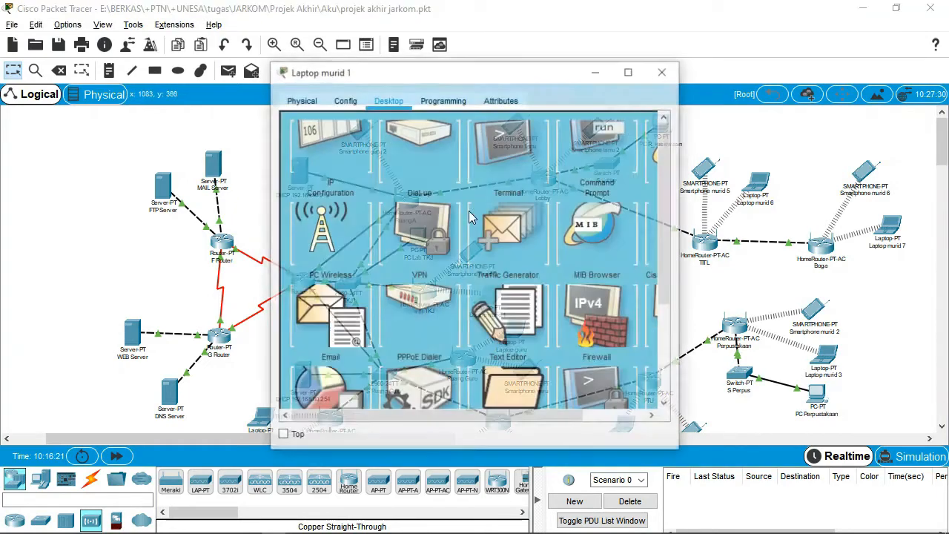
Run dir and ping 192.168.80.152 from Laptop murid 1's command prompt, getting 0% loss.
click(343, 142)
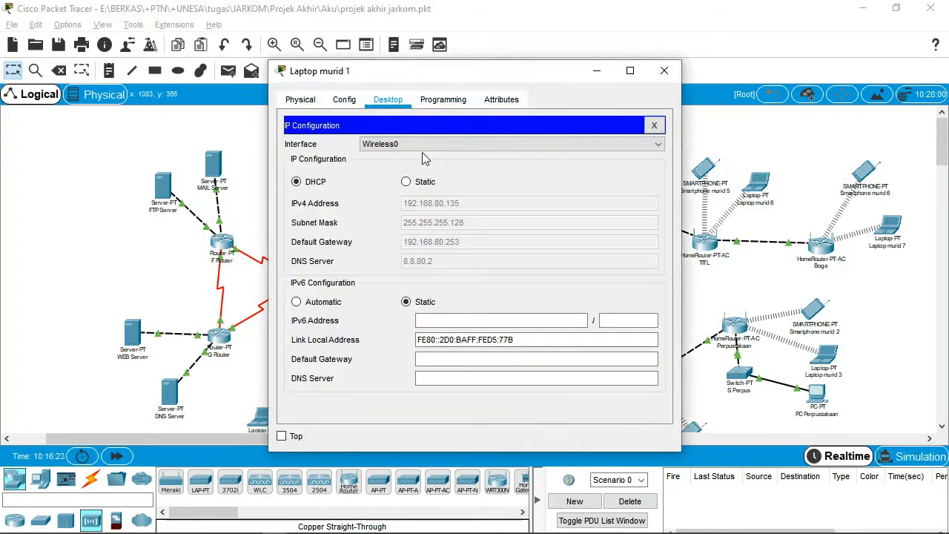
click(655, 126)
click(544, 174)
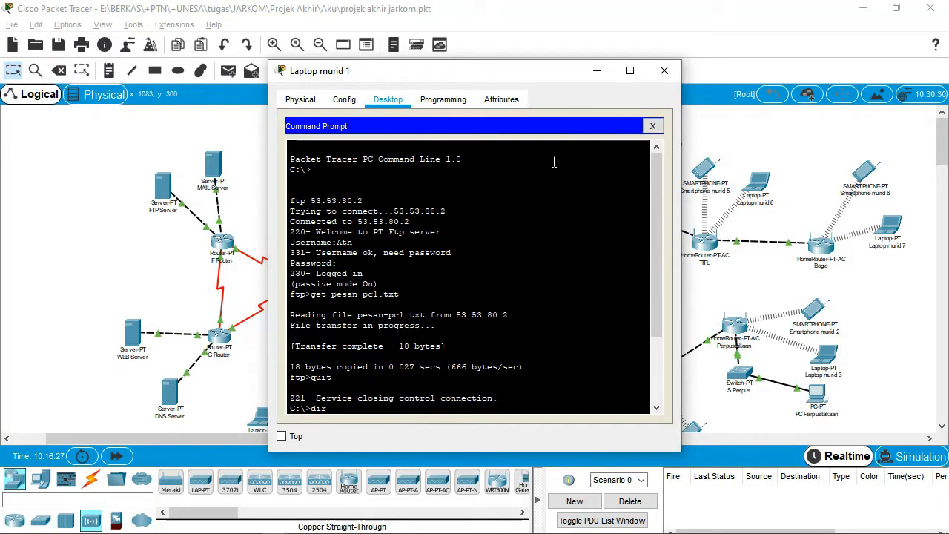
text(dir)
key(Return)
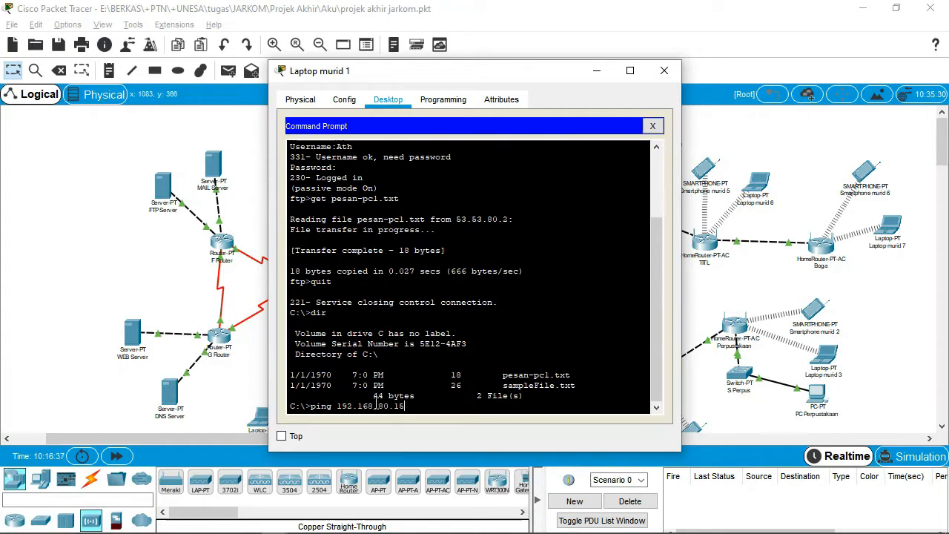
key(Return)
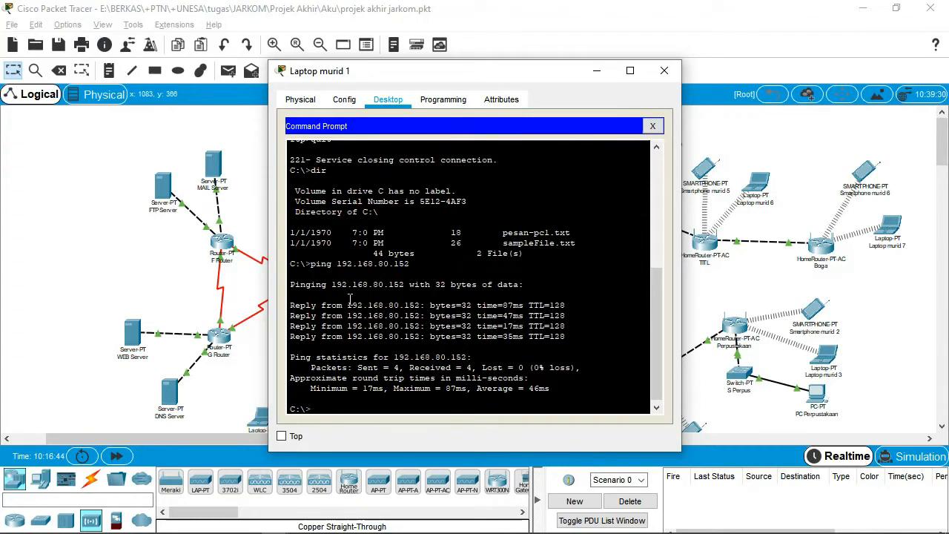
drag(452, 82, 690, 79)
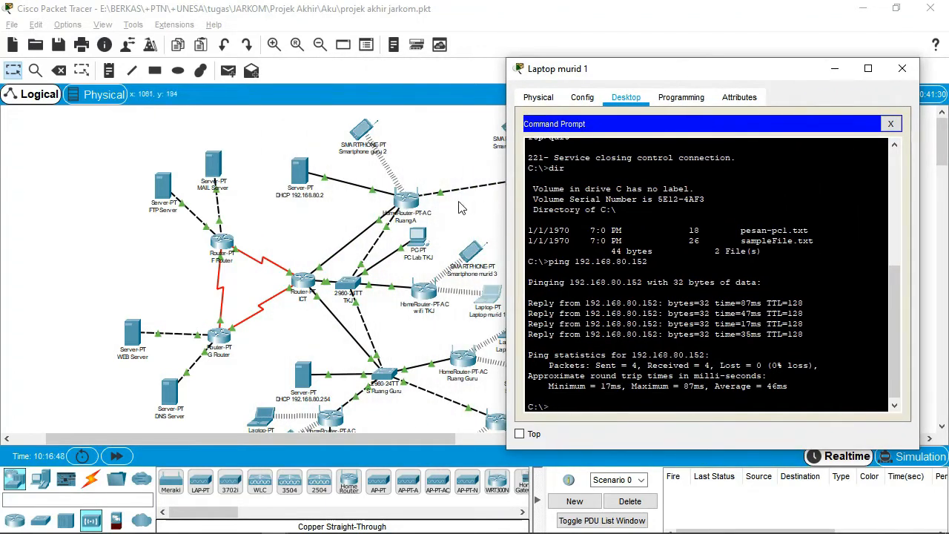
click(903, 69)
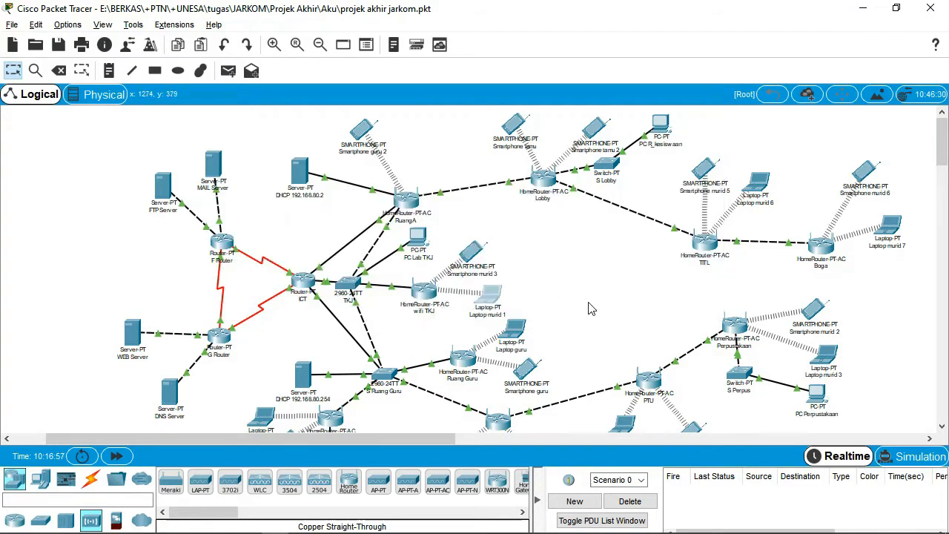
Verify WEB Server's static IP 66.66.80.2, gateway 66.66.80.1 and DNS 8.8.80.2.
click(134, 332)
click(438, 100)
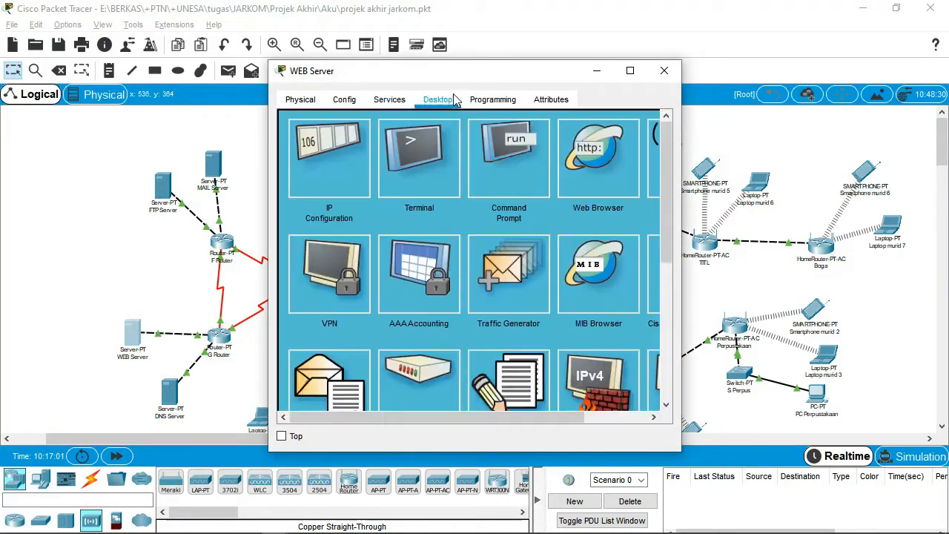
click(346, 154)
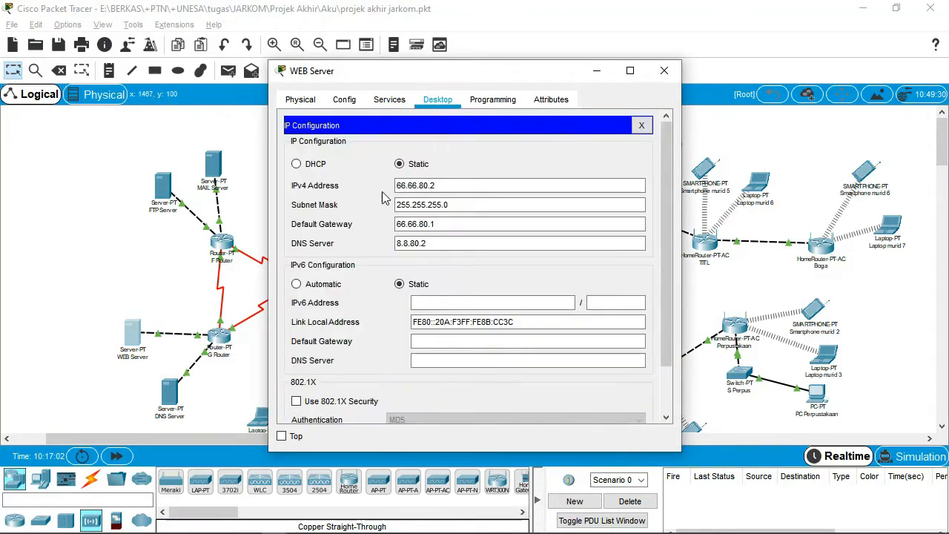
click(427, 185)
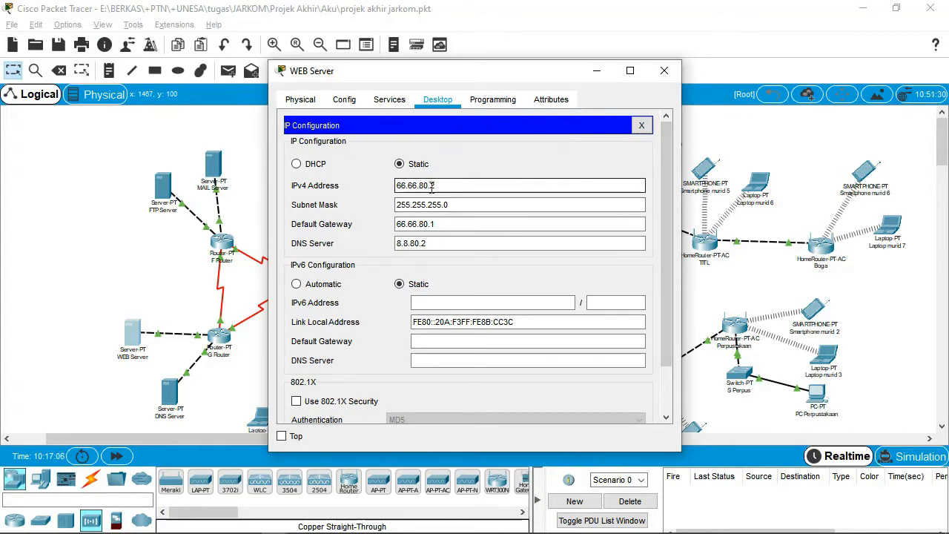
click(447, 242)
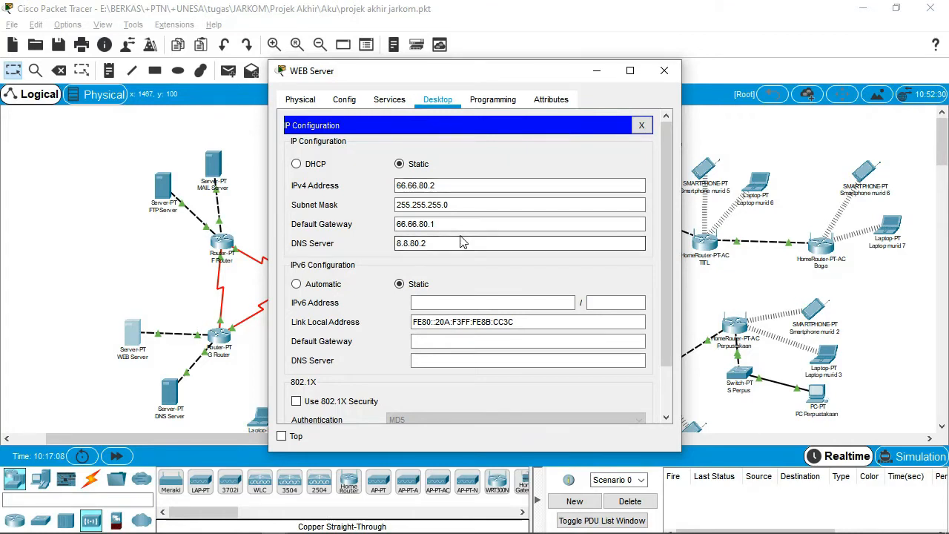
click(404, 224)
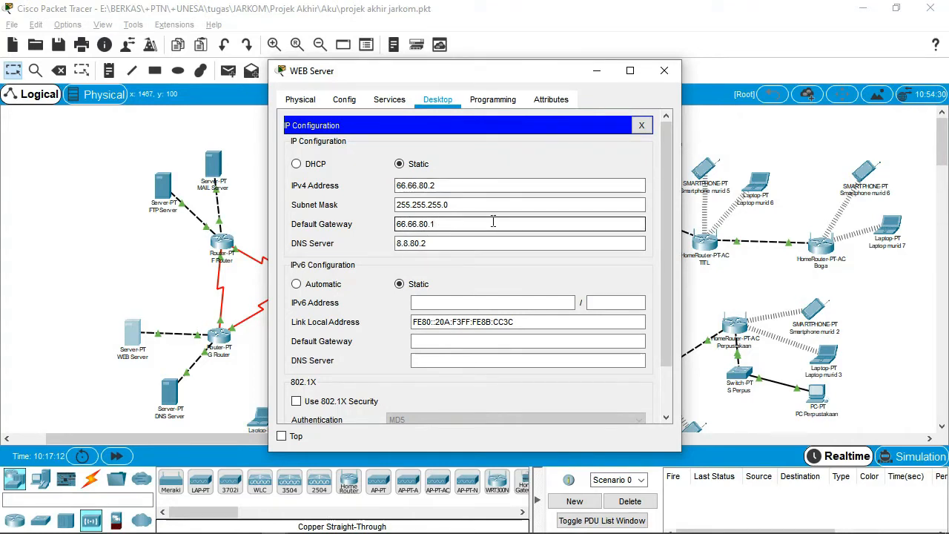
click(495, 244)
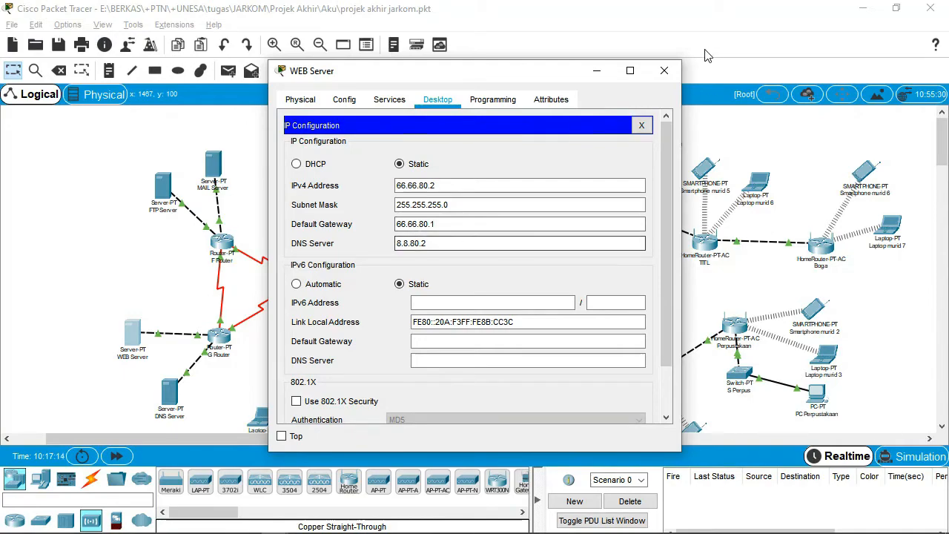
click(665, 71)
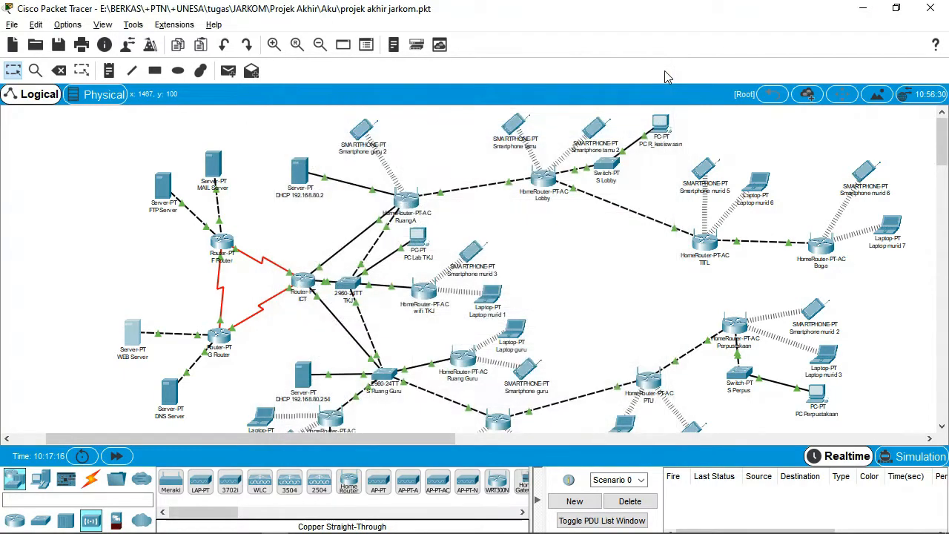
click(131, 333)
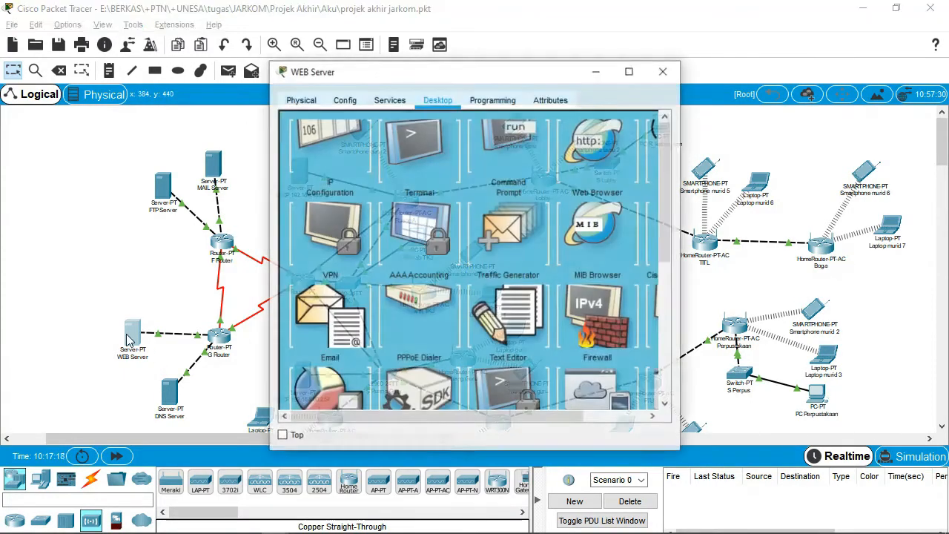
View the 'WEB SMKN 1 Cerme' index.html source in the WEB Server's HTTP service.
click(406, 102)
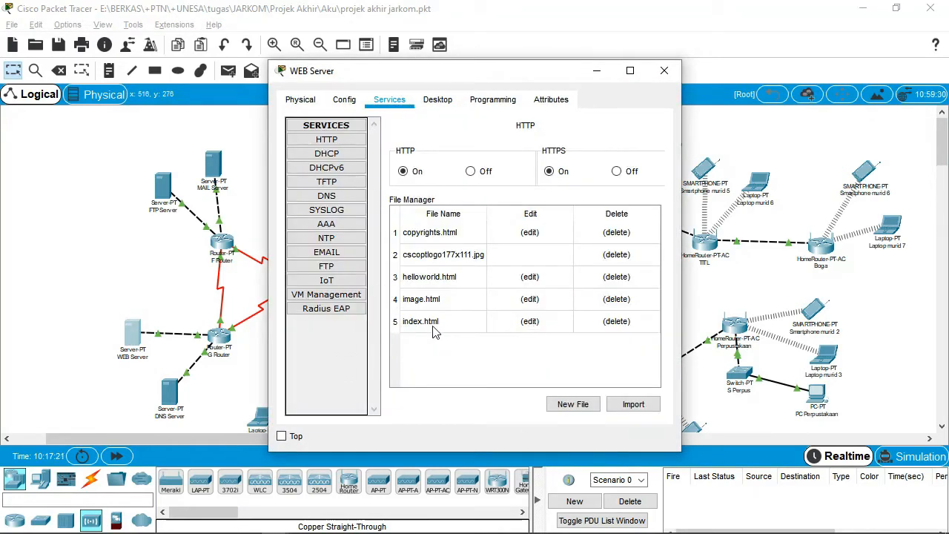
click(529, 321)
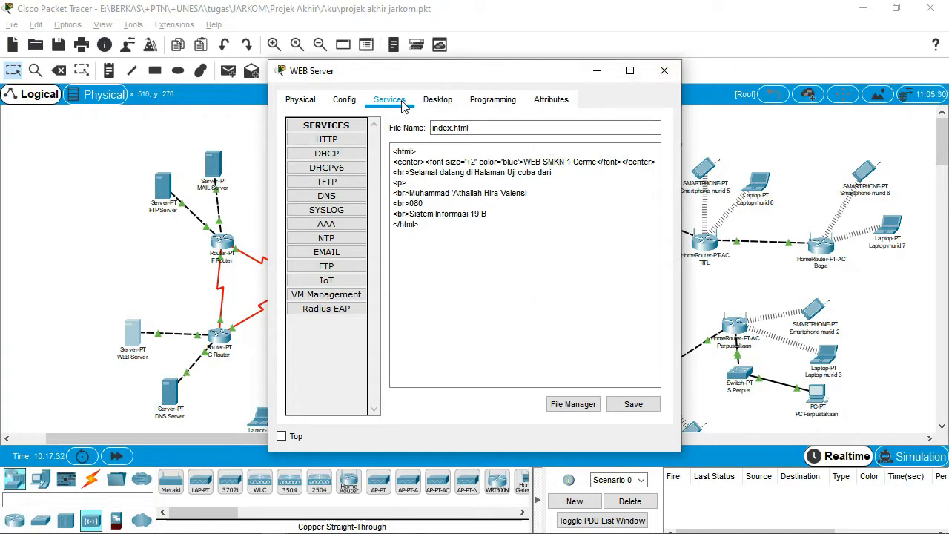
click(346, 147)
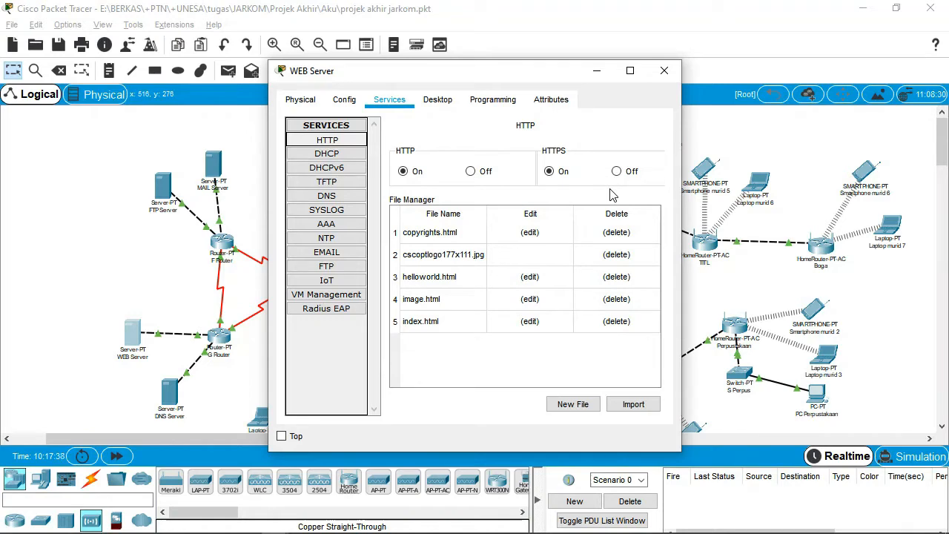
click(664, 71)
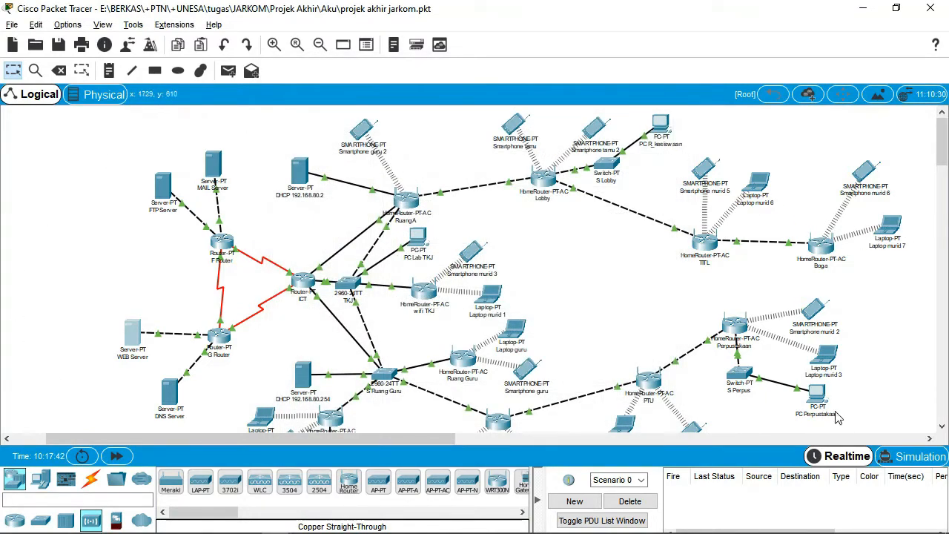
click(892, 226)
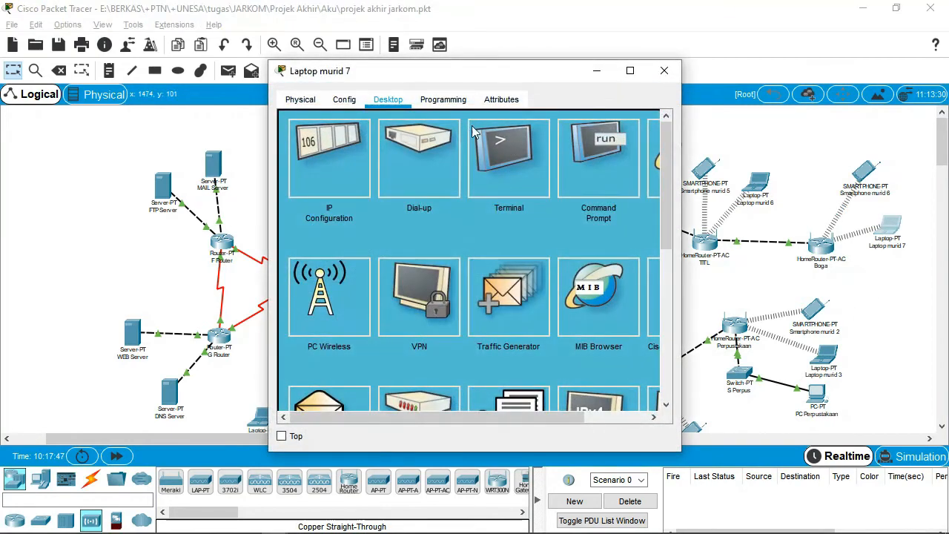
click(651, 175)
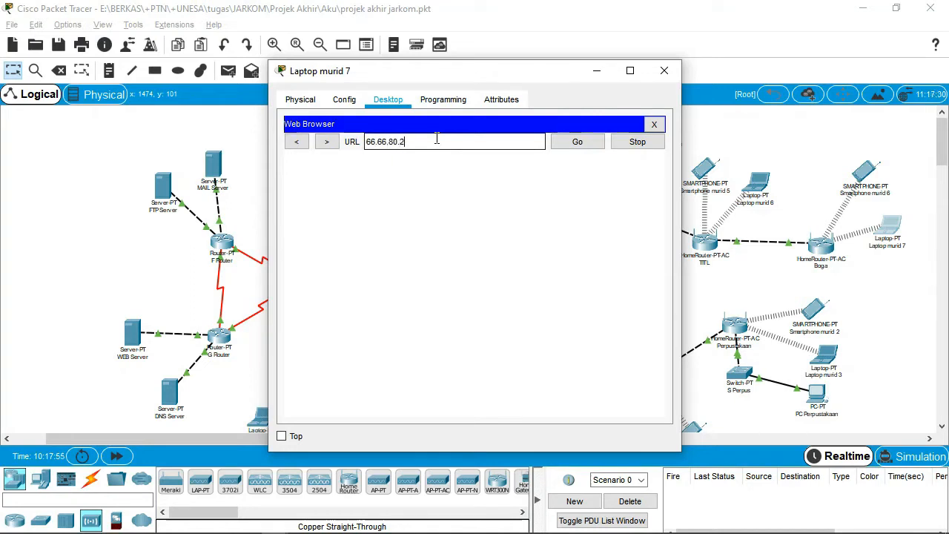
text(66.66.80.2)
key(Return)
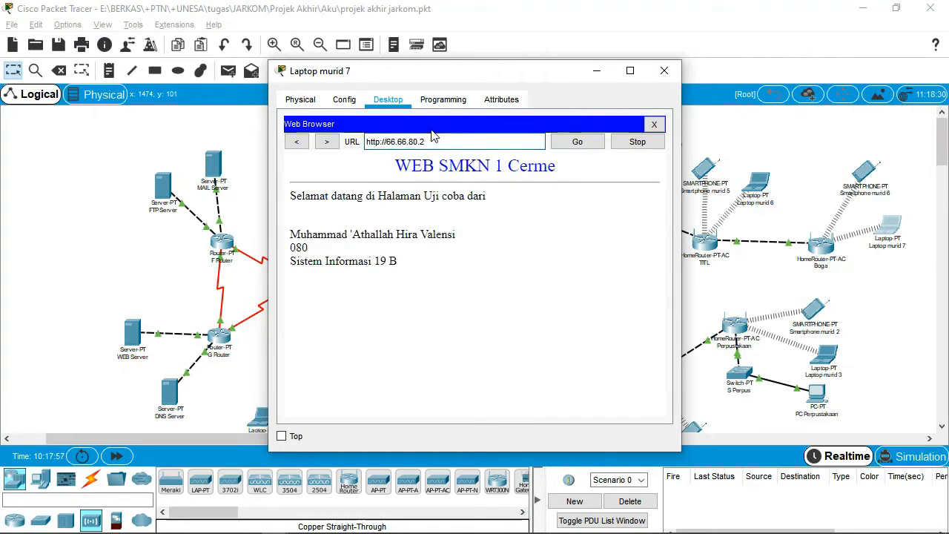
drag(533, 70, 534, 50)
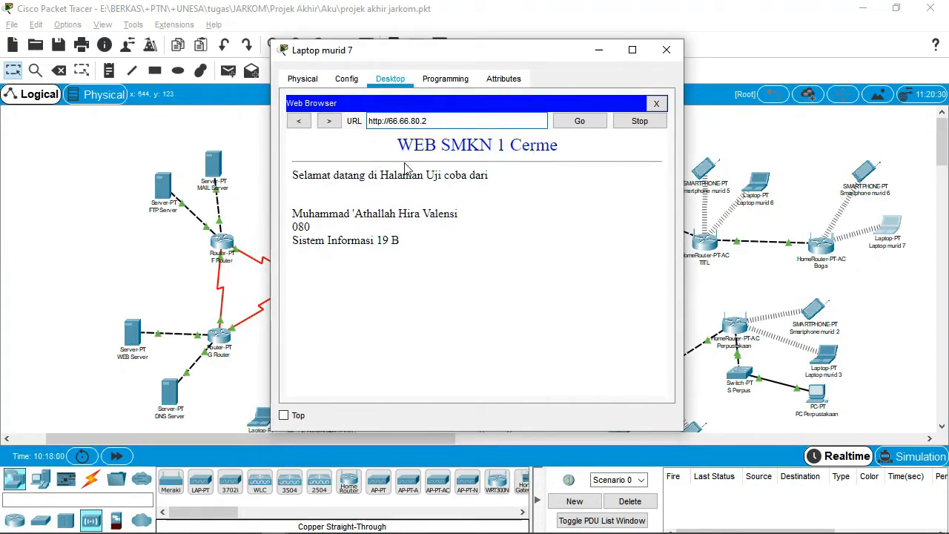
drag(522, 57, 503, 50)
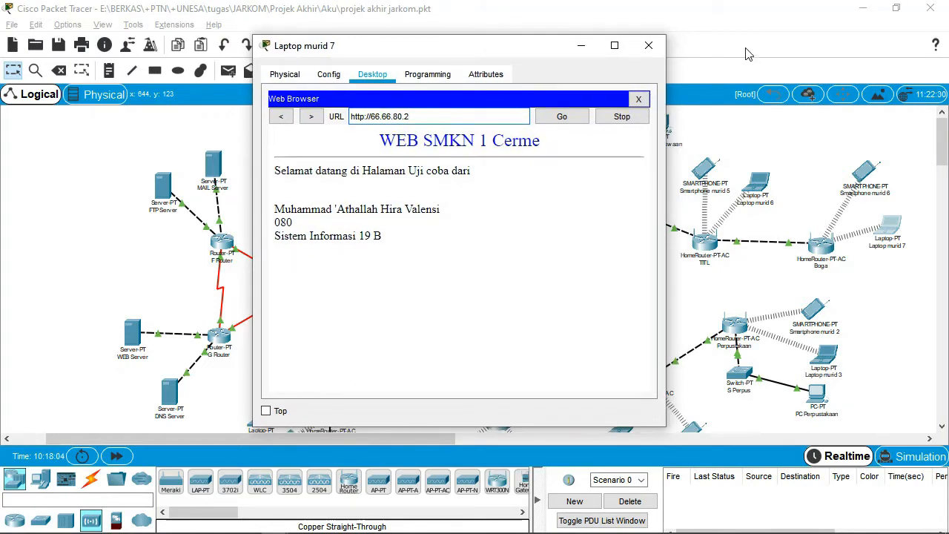
click(648, 47)
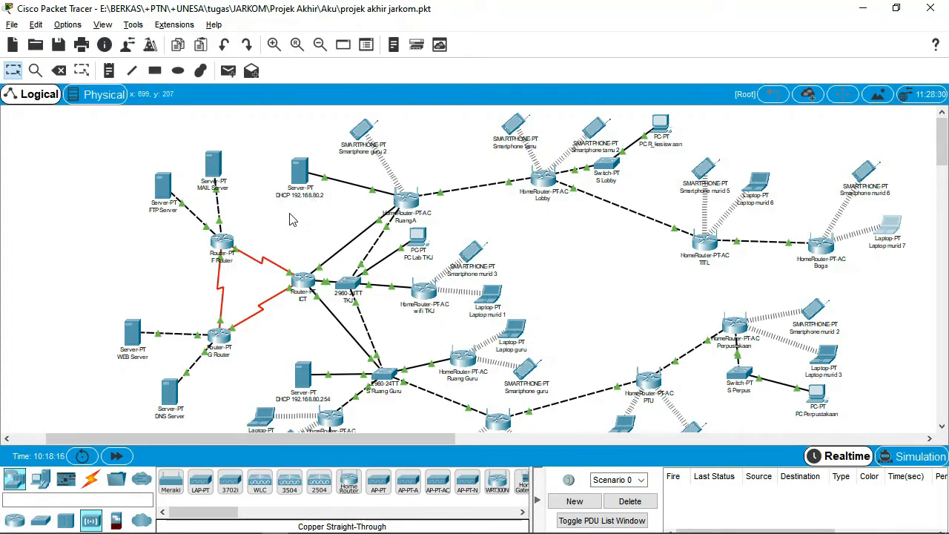
Verify the DNS Server's static IPv4 8.8.80.2, mask 255.255.255.0 and gateway 8.8.80.1.
click(169, 391)
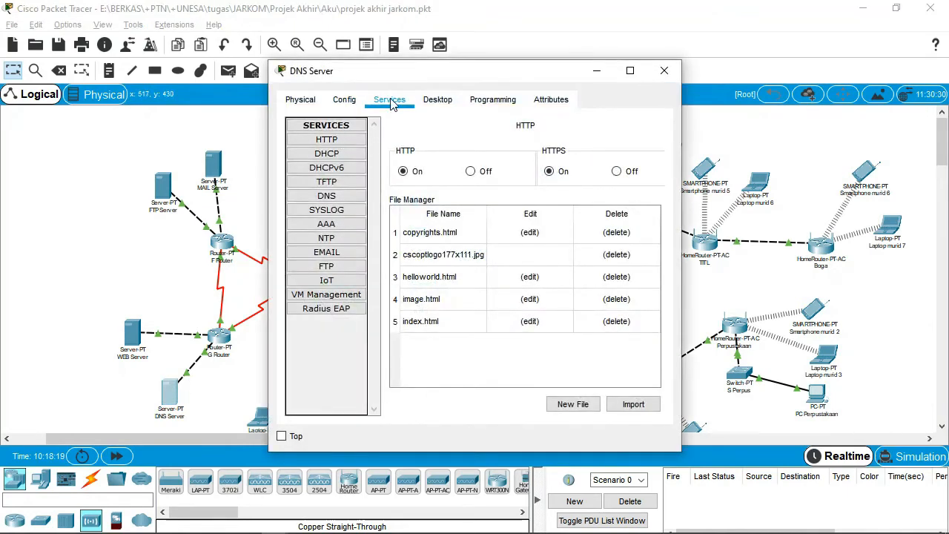
click(437, 99)
click(331, 156)
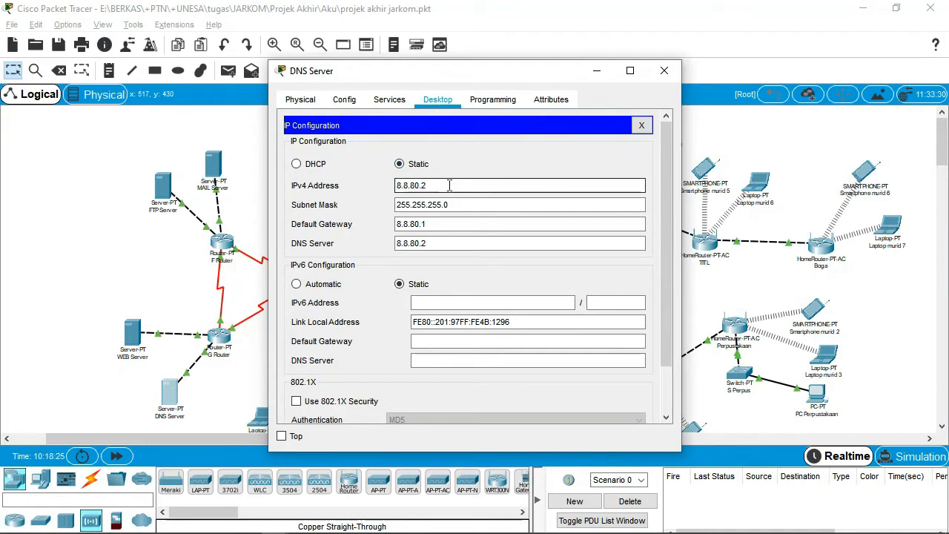
click(488, 222)
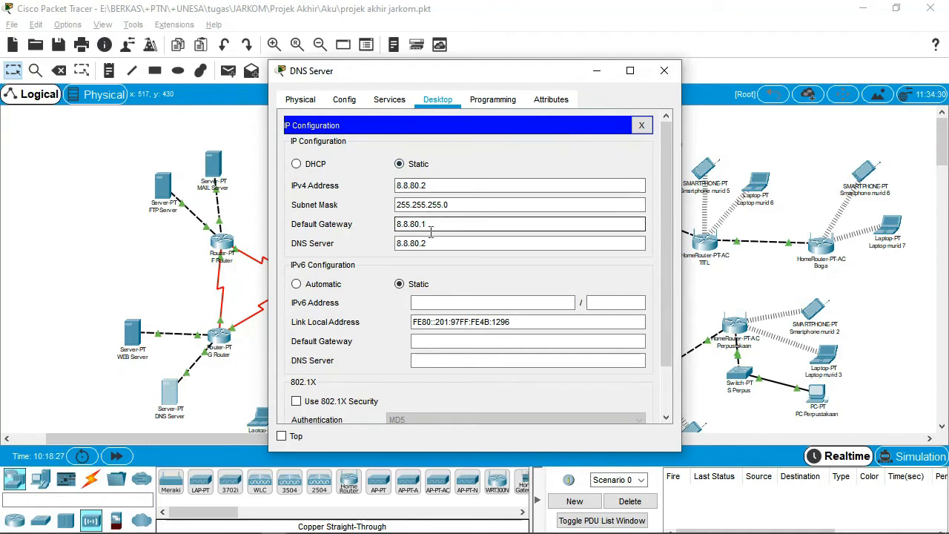
click(398, 243)
click(404, 230)
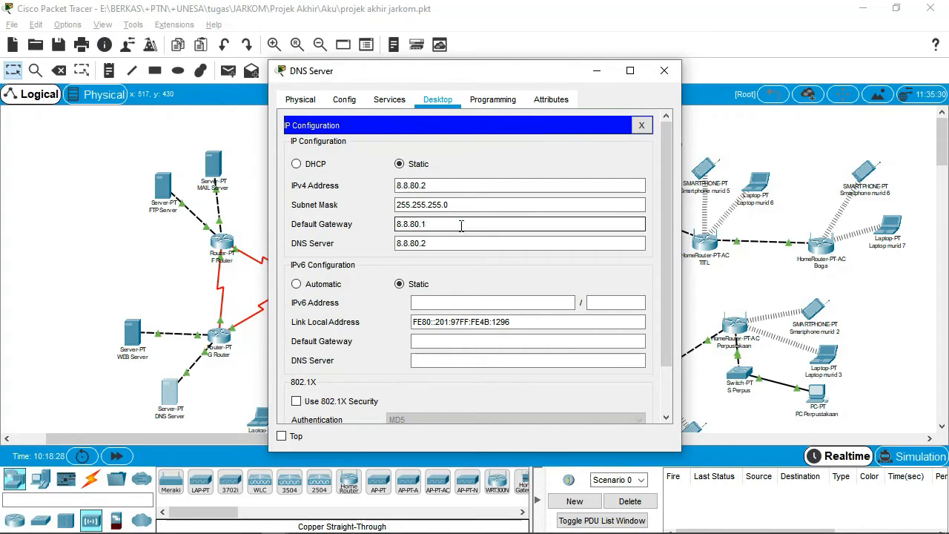
click(387, 101)
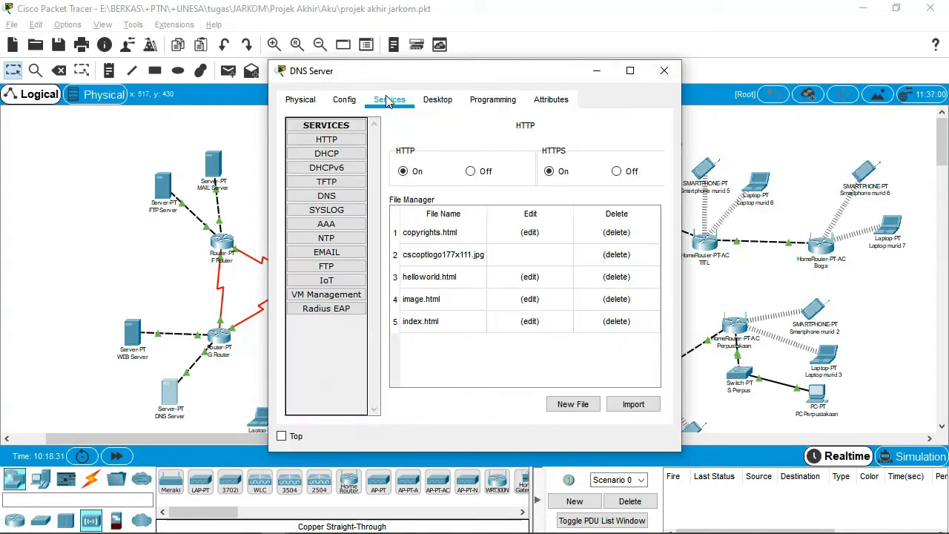
Show the DNS service records and widen the window to read the full names.
click(327, 195)
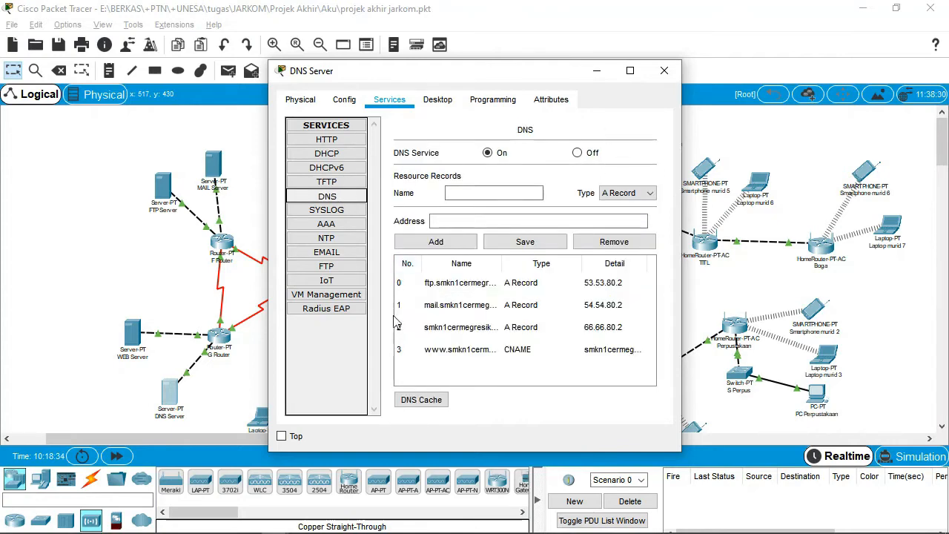
drag(681, 255, 906, 244)
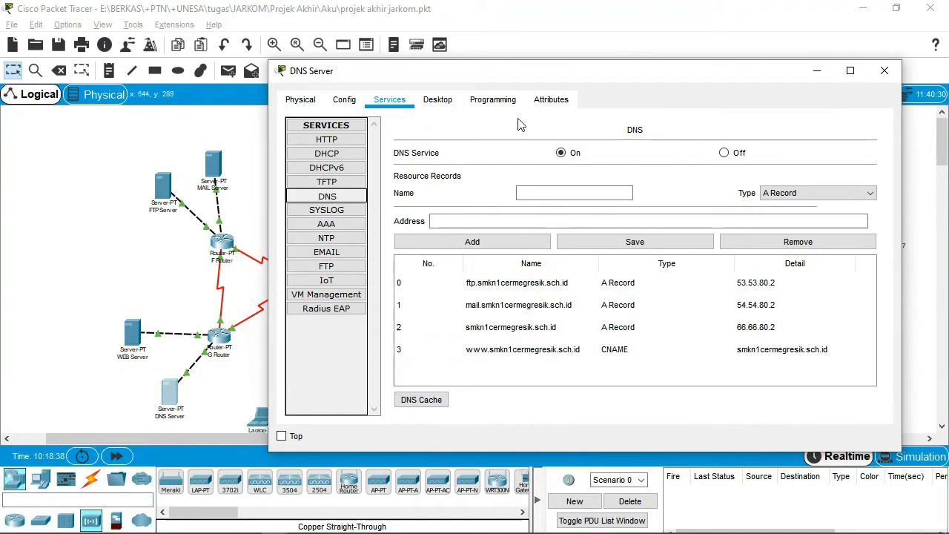
drag(564, 72, 456, 58)
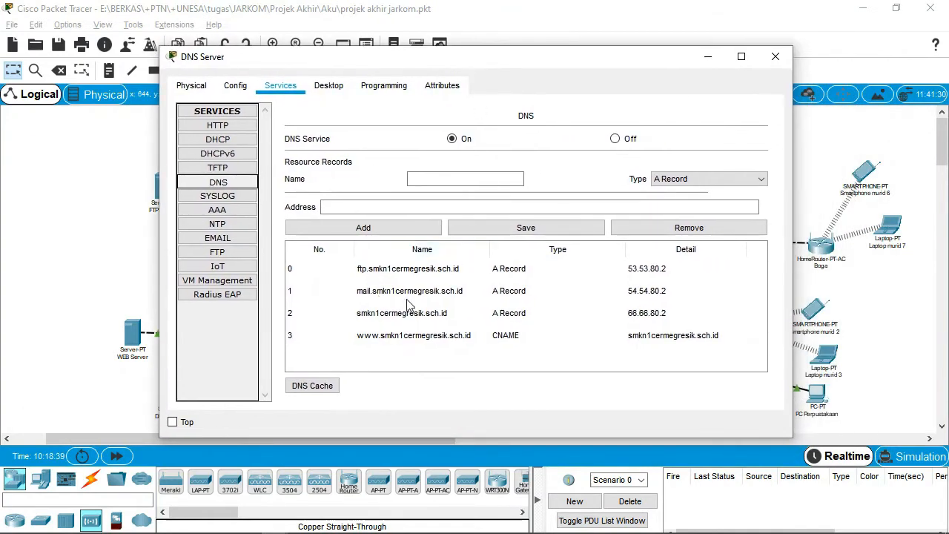
Inspect the site, mail and ftp records, including ftp's address 53.53.80.2, then close.
click(616, 318)
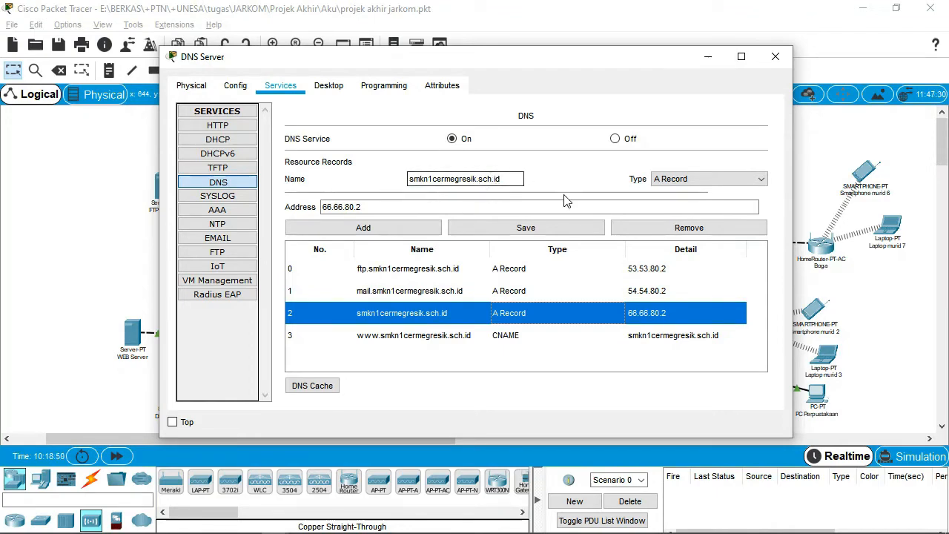
click(414, 292)
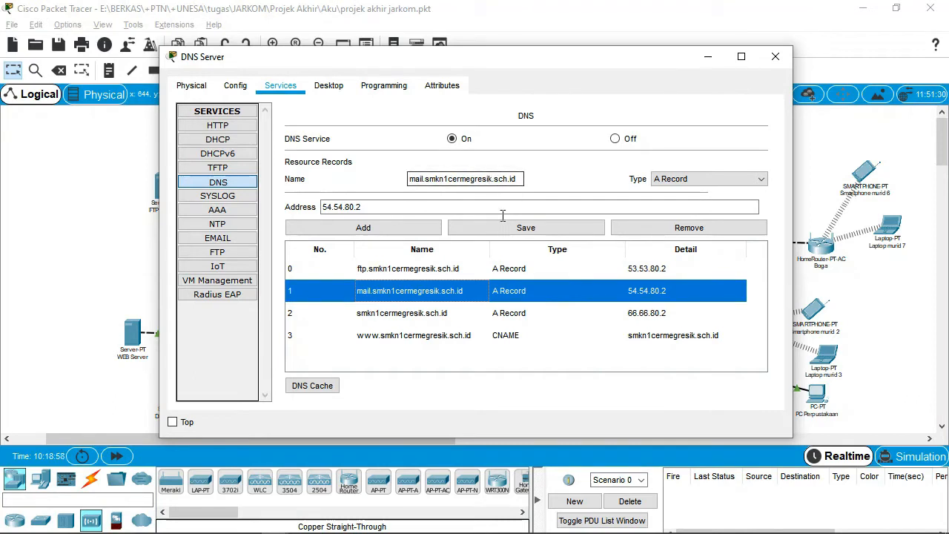
click(449, 270)
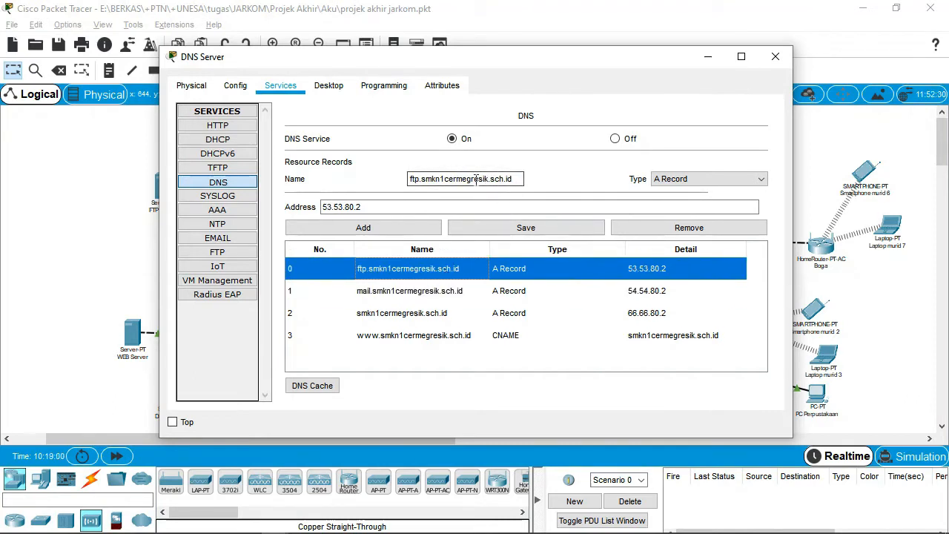
click(448, 207)
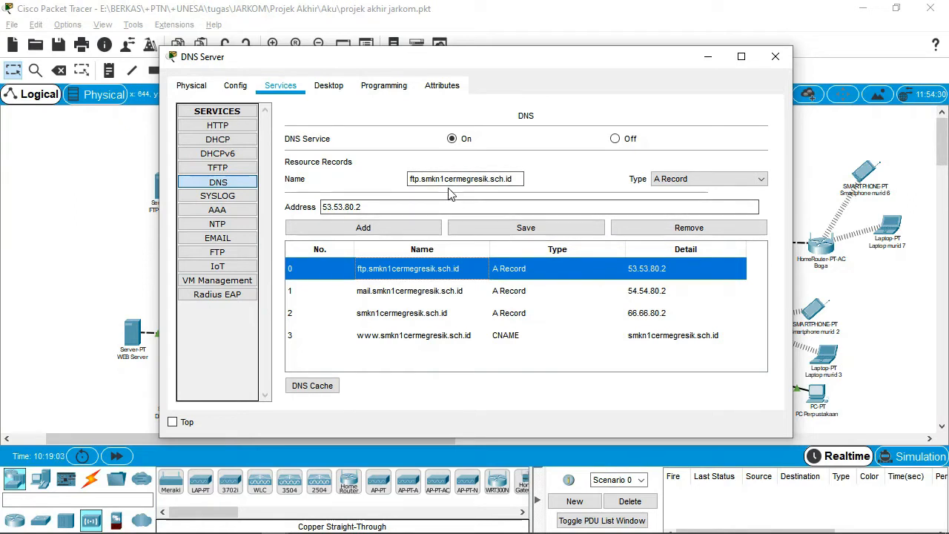
click(449, 185)
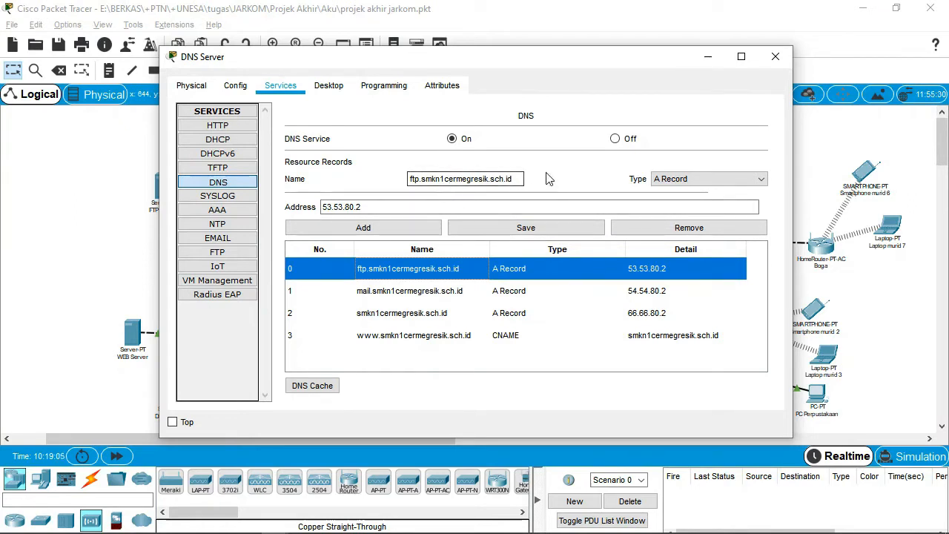
click(365, 204)
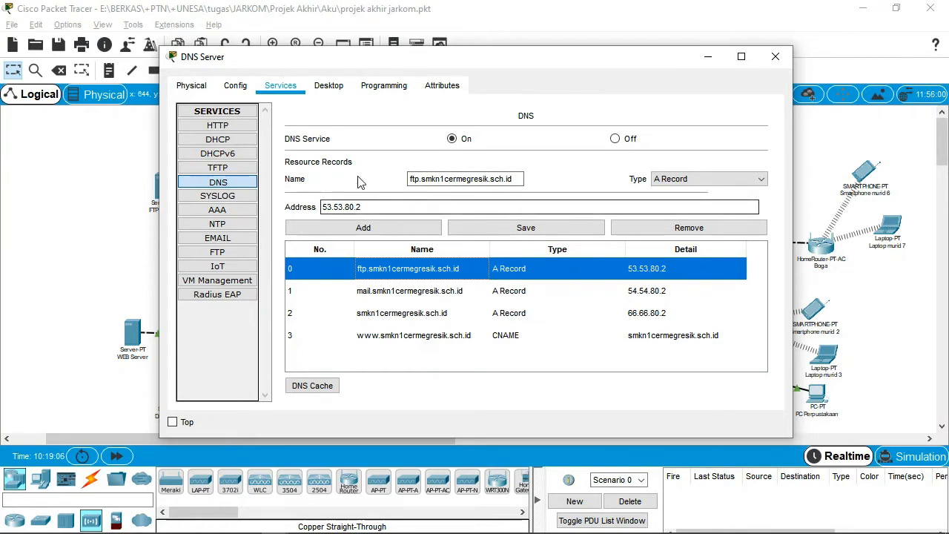
click(776, 57)
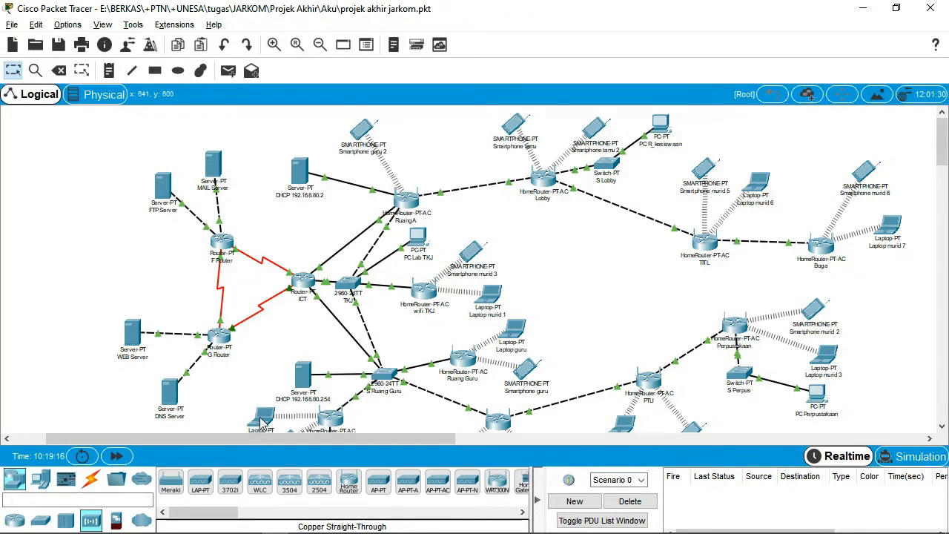
Open and then close PC Lab TKJ's window.
click(417, 236)
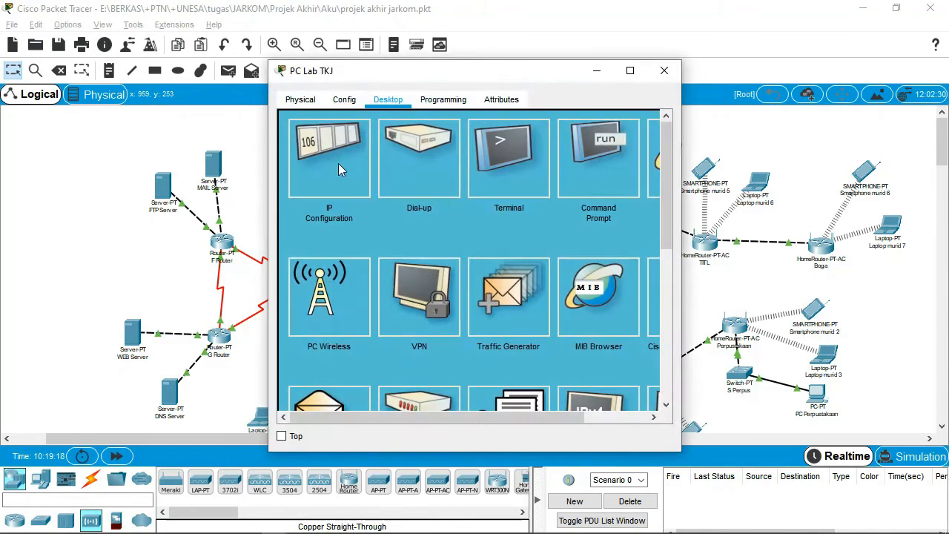
click(665, 71)
scroll(514, 367, down, 1)
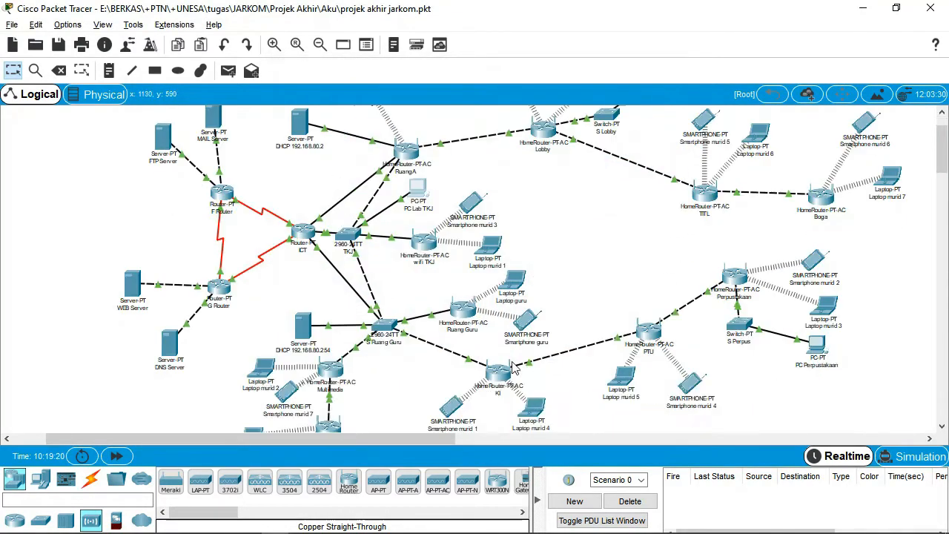
scroll(515, 368, down, 1)
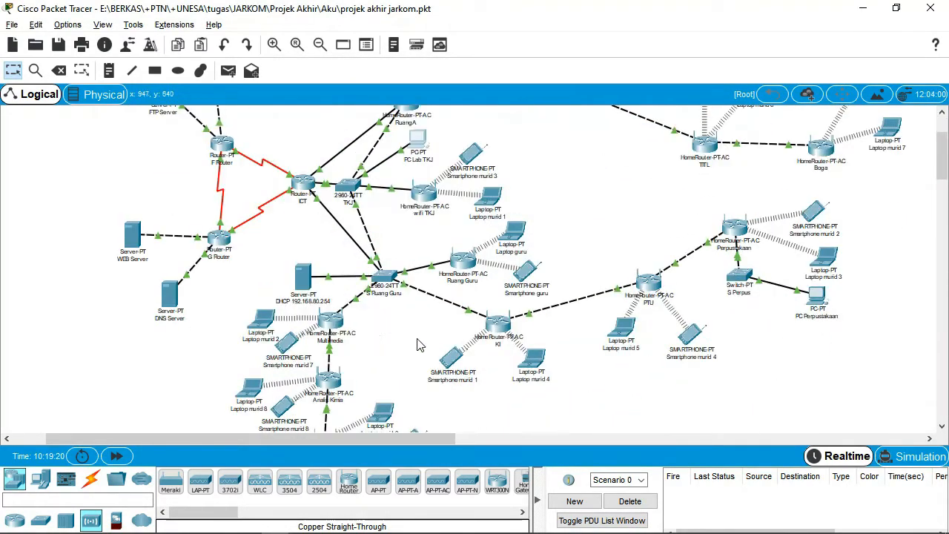
Run nslookup smkn1cermegresik.sch.id in Laptop murid 2's Command Prompt.
click(264, 319)
click(388, 100)
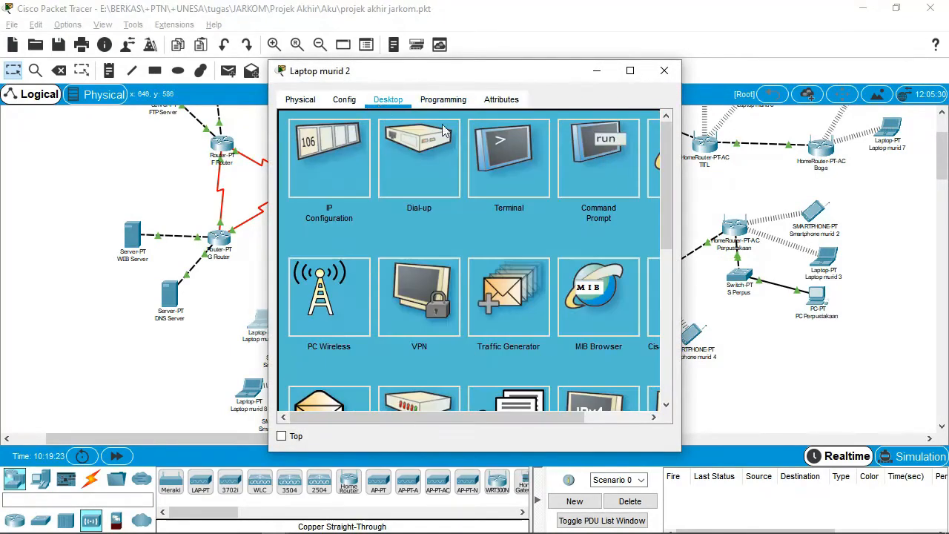
click(577, 158)
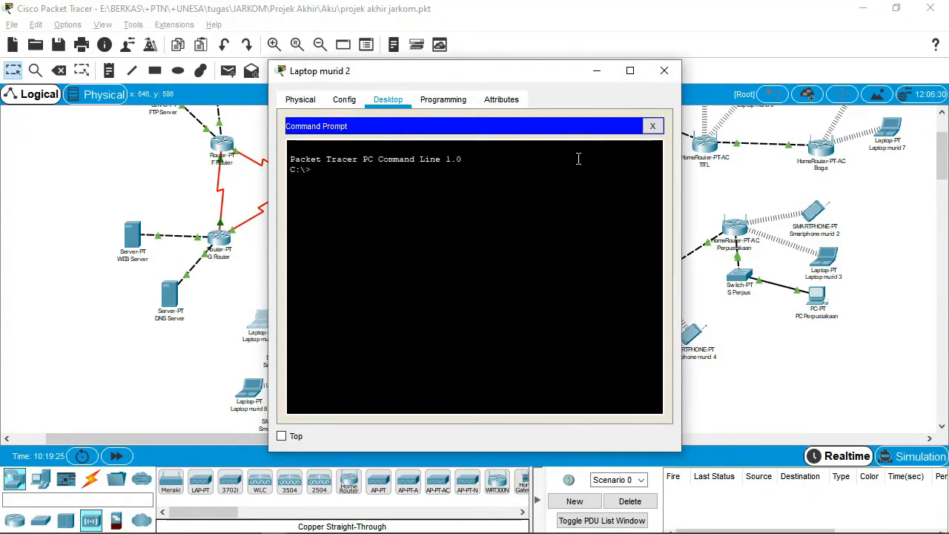
text(n)
key(BackSpace)
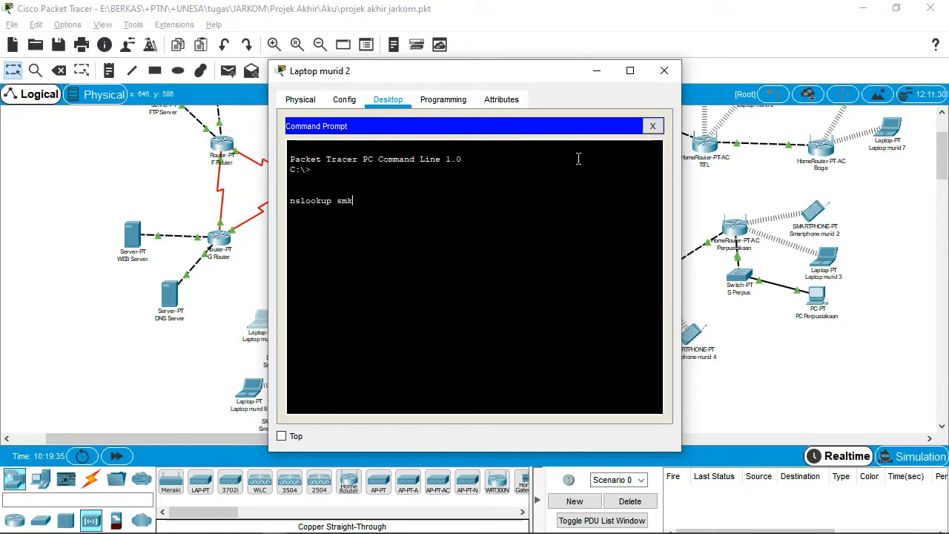
text(n1cermegresik.sch.id)
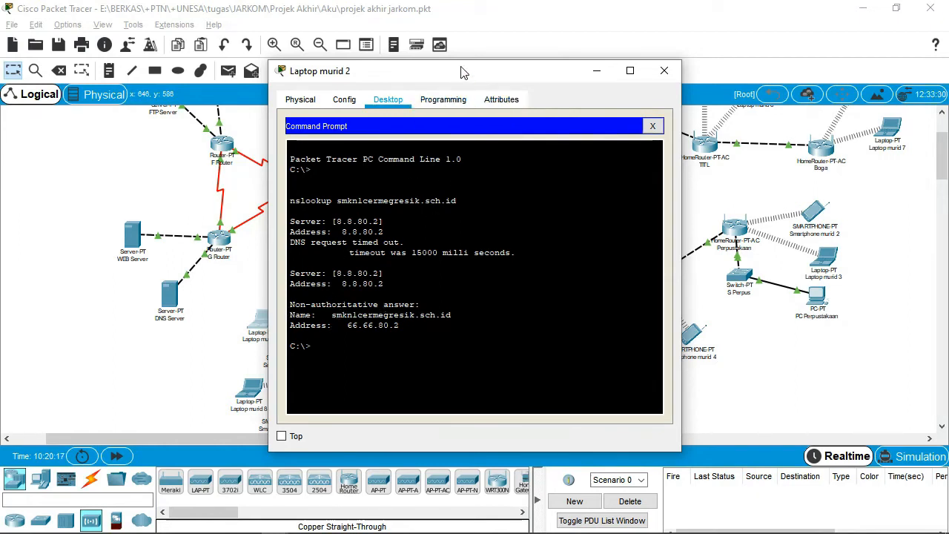
Check the lookup resolves to 66.66.80.2 via 8.8.80.2, then close the laptop window.
drag(461, 70, 534, 44)
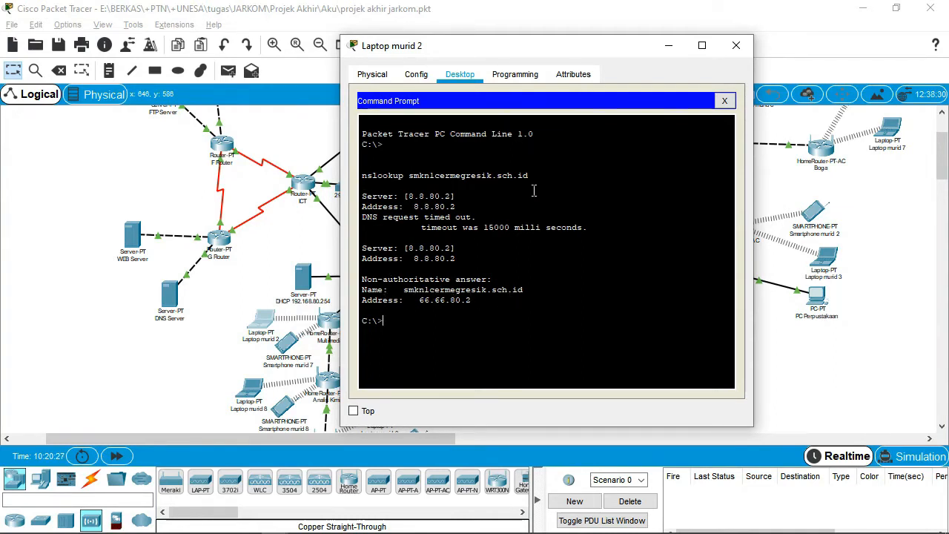
drag(594, 55, 550, 56)
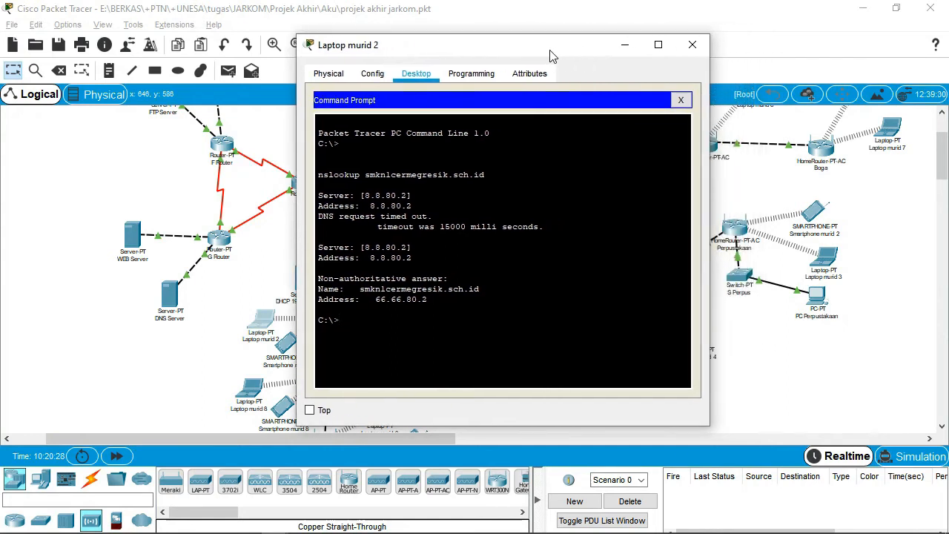
click(705, 52)
scroll(884, 158, up, 1)
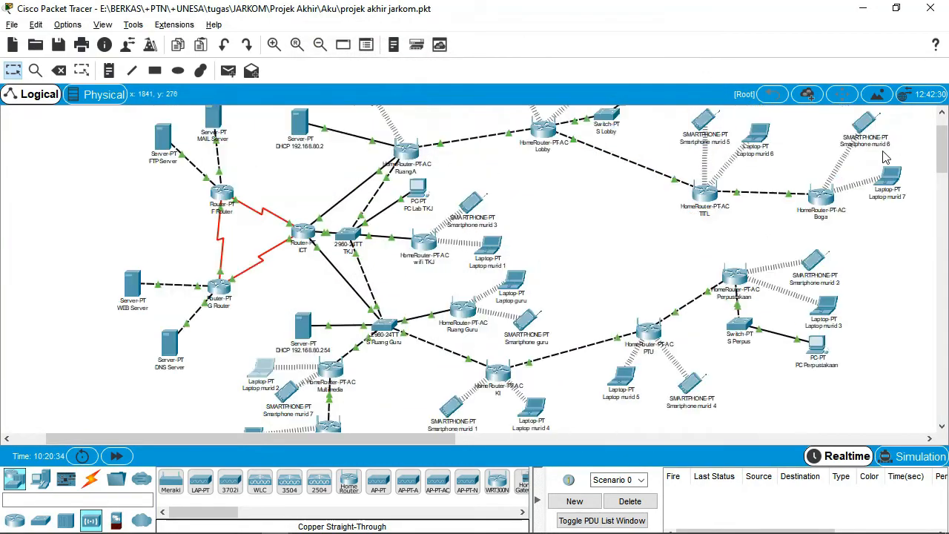
Browse to smkn1cermegresik.sch.id on Laptop murid 7 to load 'WEB SMKN 1 Cerme', then close.
click(889, 178)
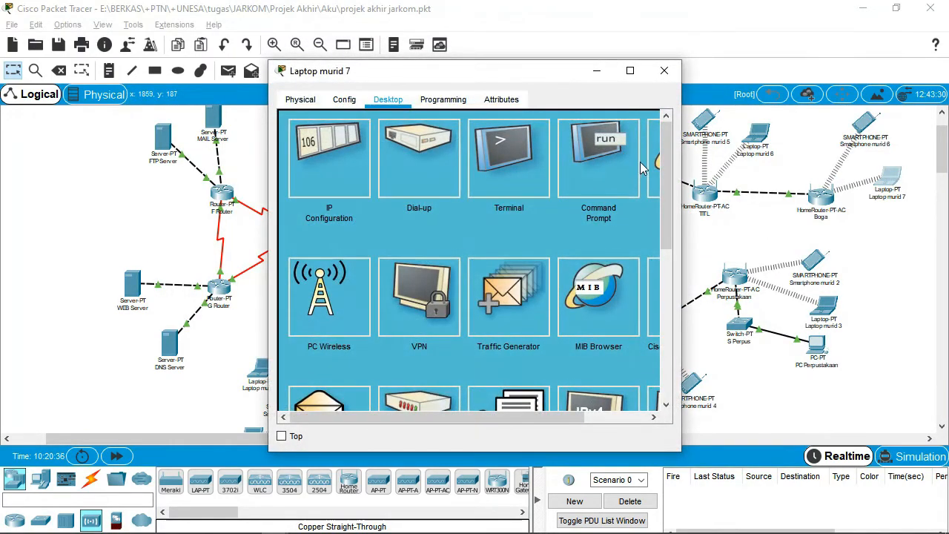
click(654, 155)
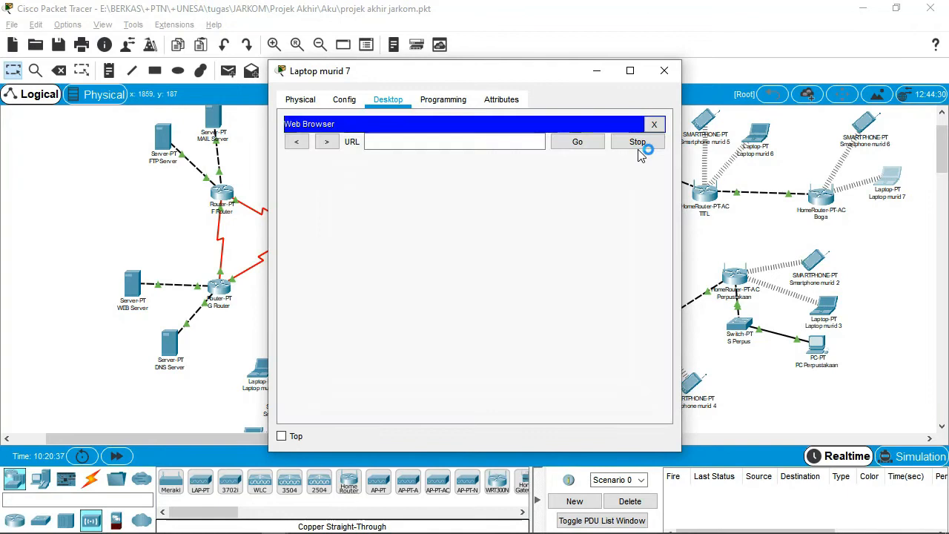
click(485, 143)
text(smkn1cermegresik.sch)
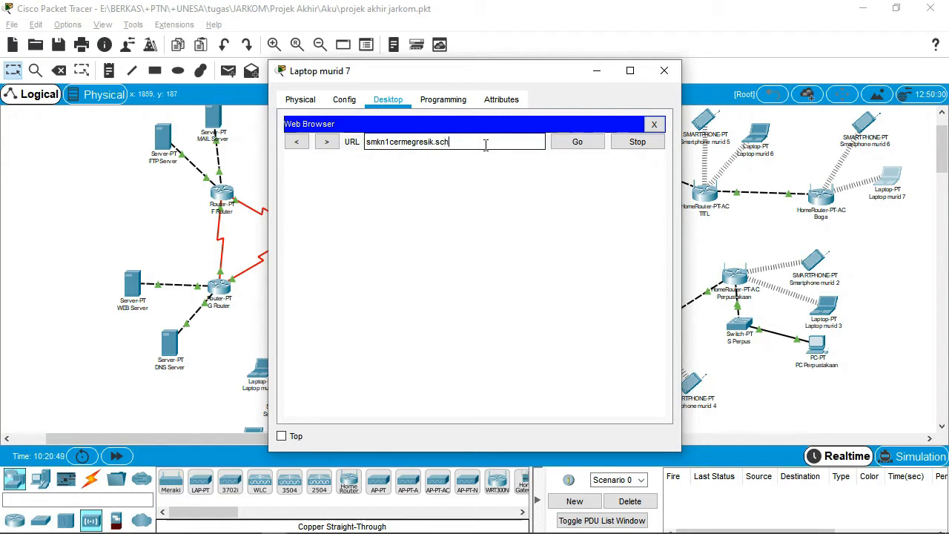
text(.id)
click(575, 142)
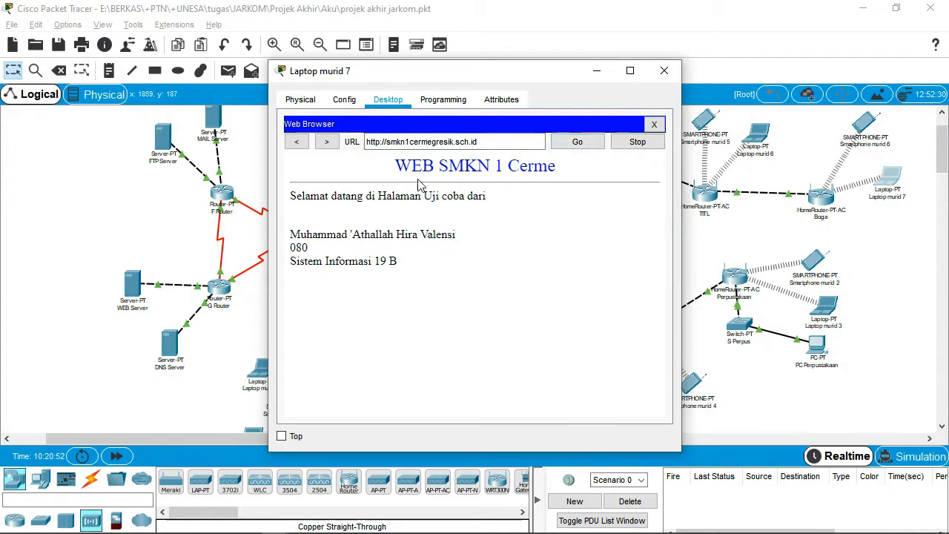
click(665, 71)
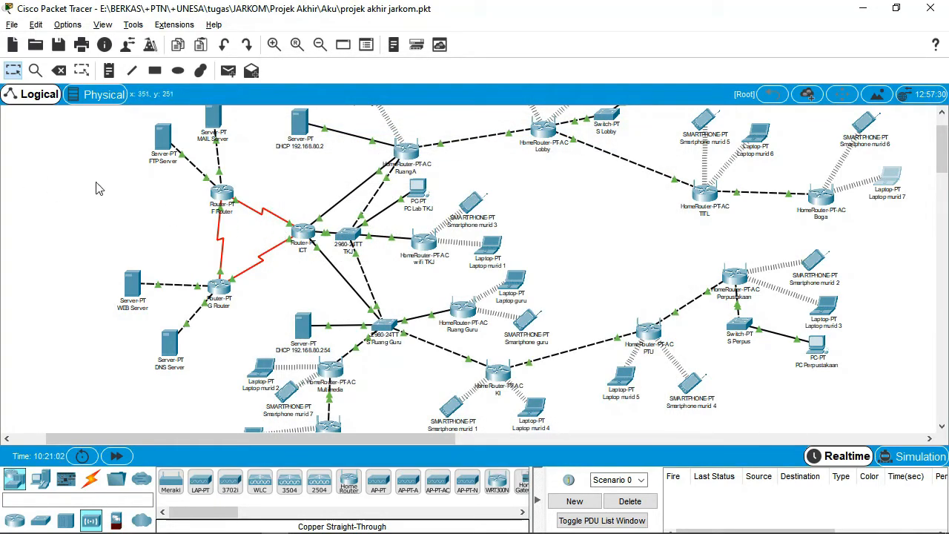
Check the FTP Server's IP 53.53.80.2, then view its FTP service and first user account.
click(164, 137)
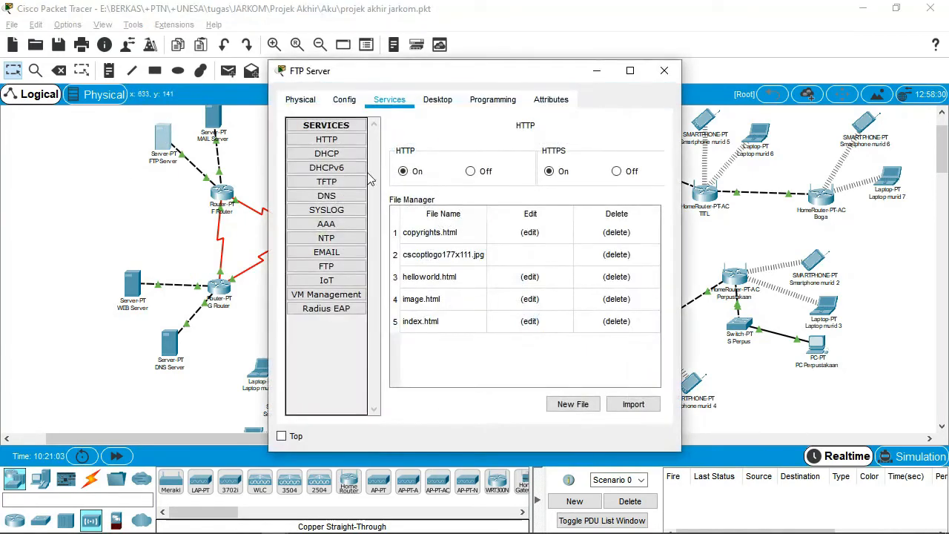
click(438, 100)
click(332, 175)
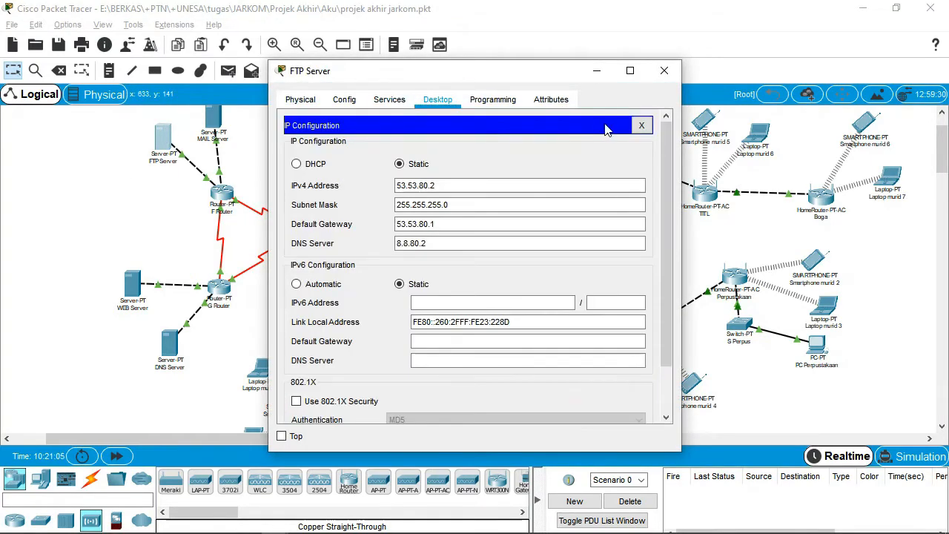
click(405, 104)
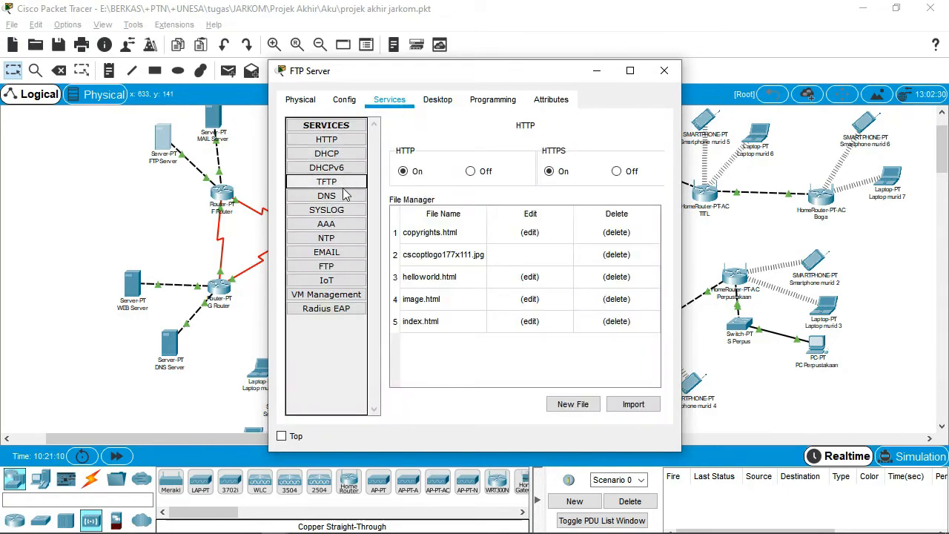
click(330, 271)
click(417, 255)
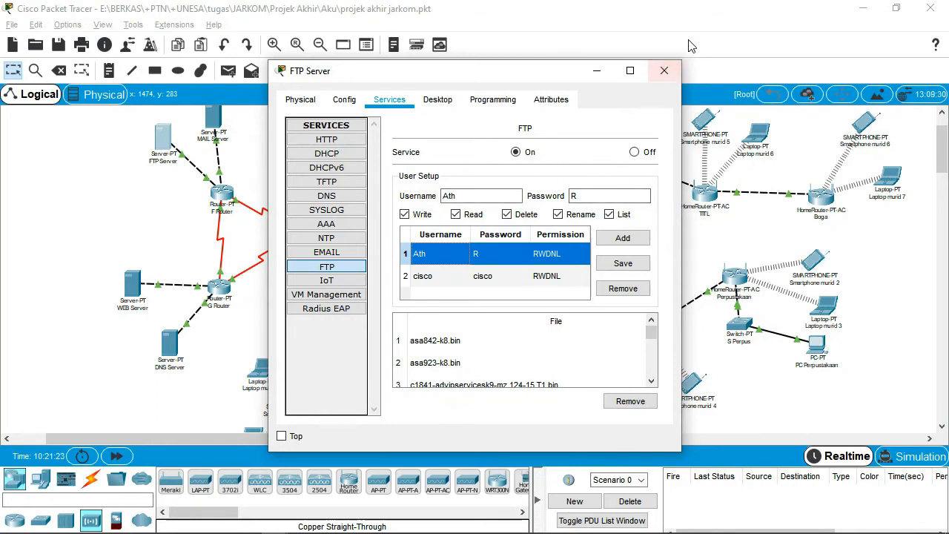
Close the FTP Server and open PC Lab TKJ's Command Prompt.
click(663, 71)
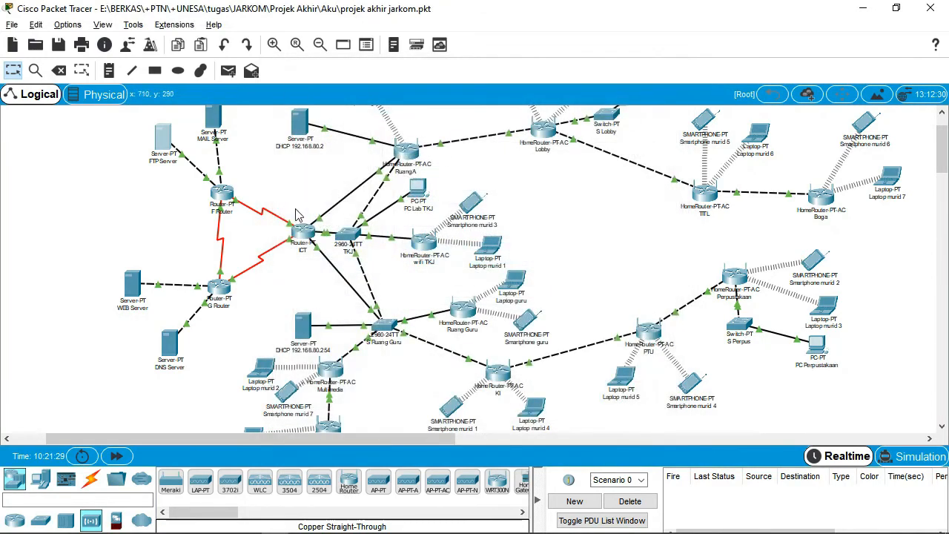
click(418, 189)
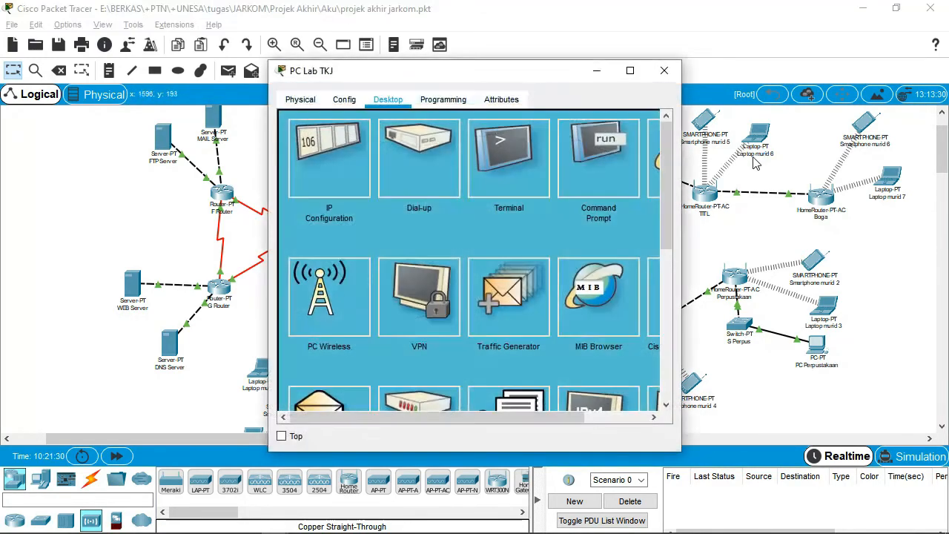
scroll(345, 318, down, 3)
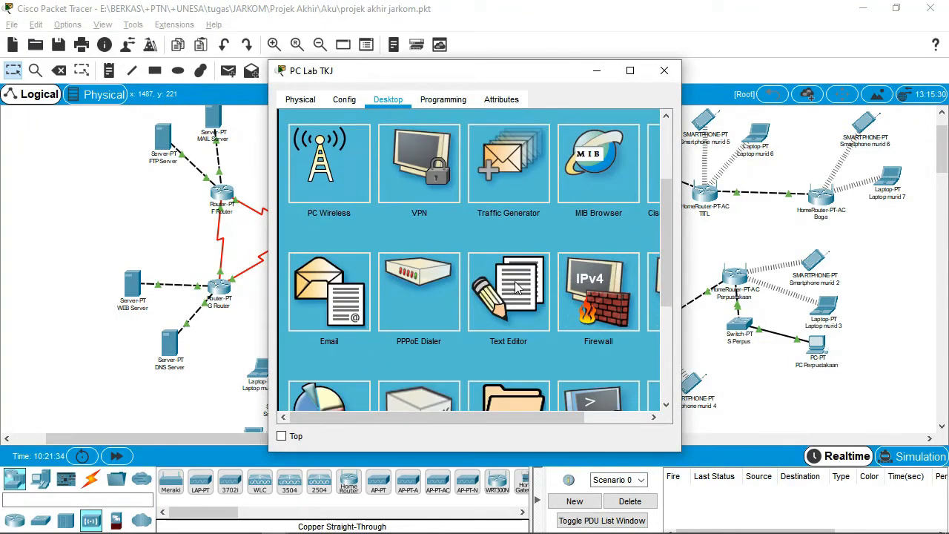
scroll(589, 157, up, 3)
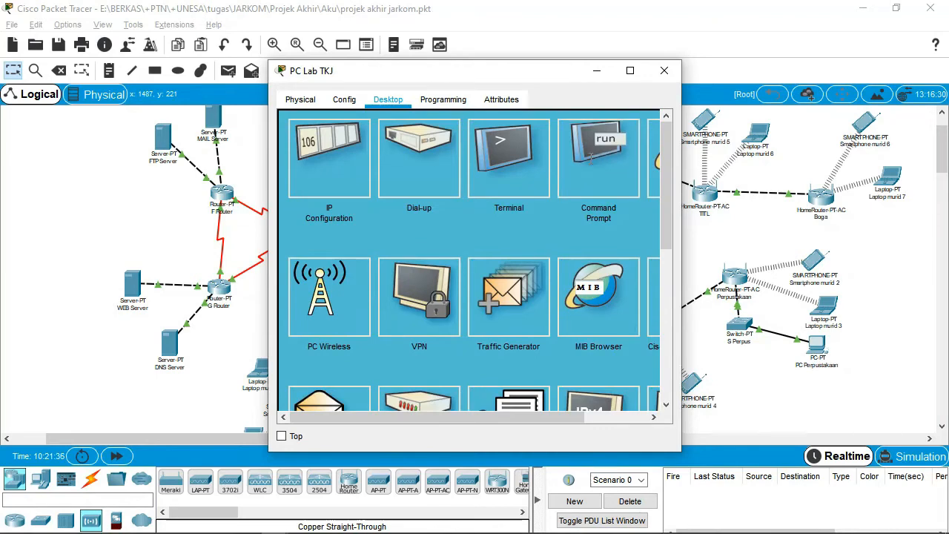
click(589, 158)
scroll(547, 306, down, 10)
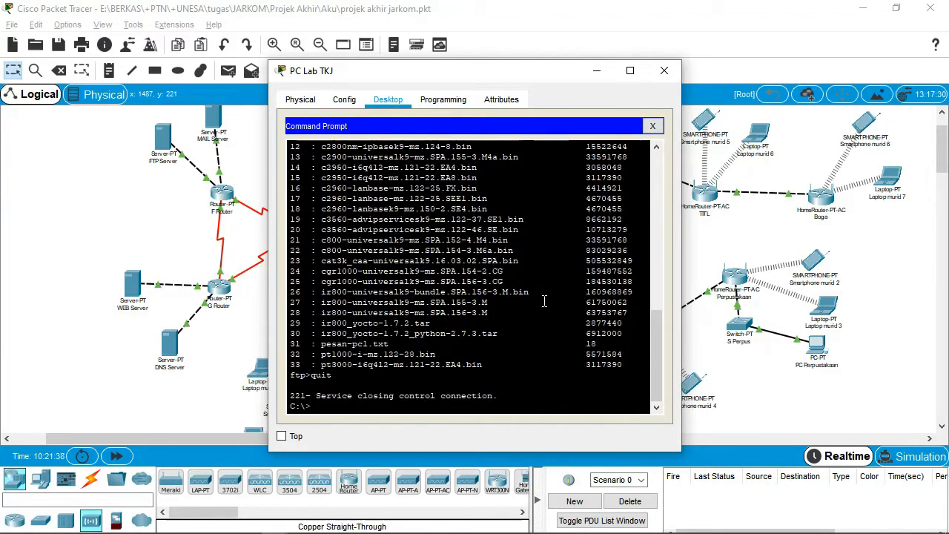
Run dir to confirm pesan-pc1.txt and sampleFile.txt are listed, then close the window.
text(dir)
key(Return)
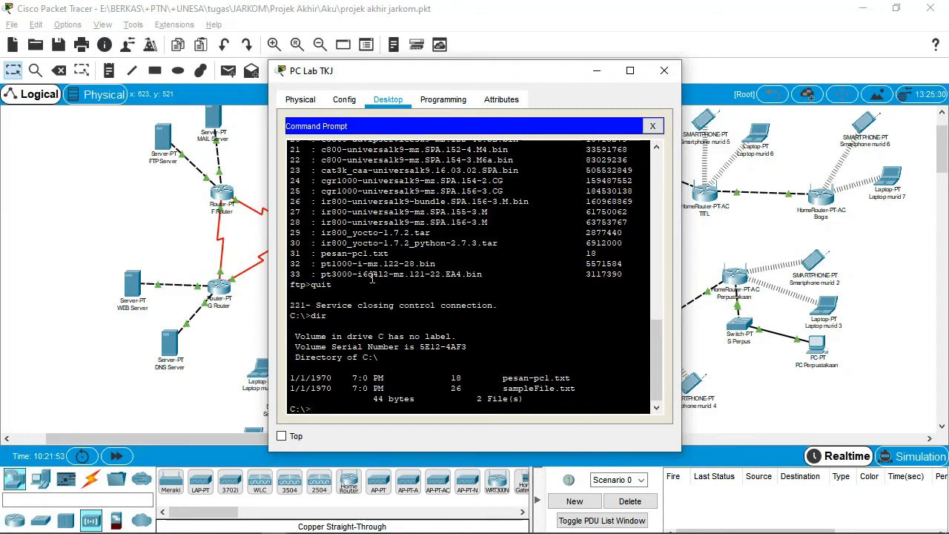
scroll(372, 278, up, 2)
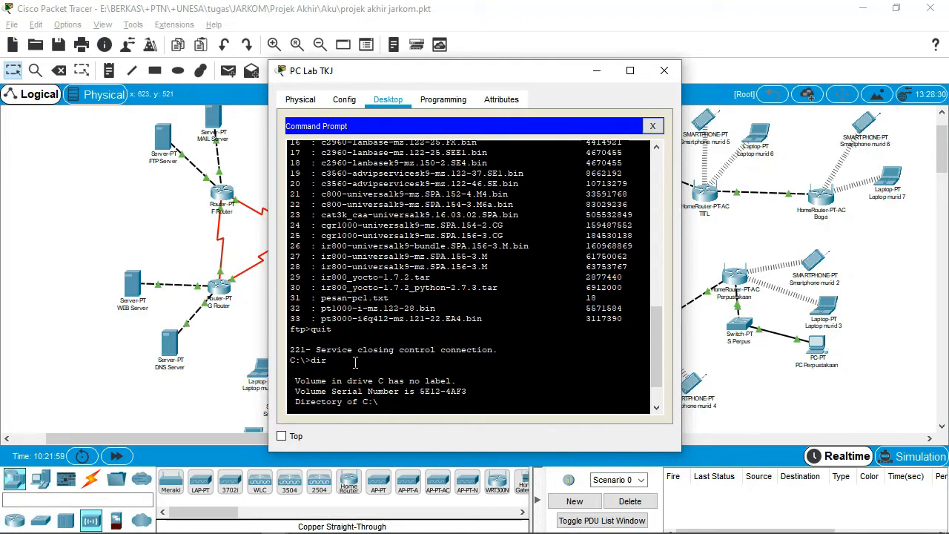
scroll(346, 338, down, 2)
scroll(346, 319, up, 2)
click(664, 70)
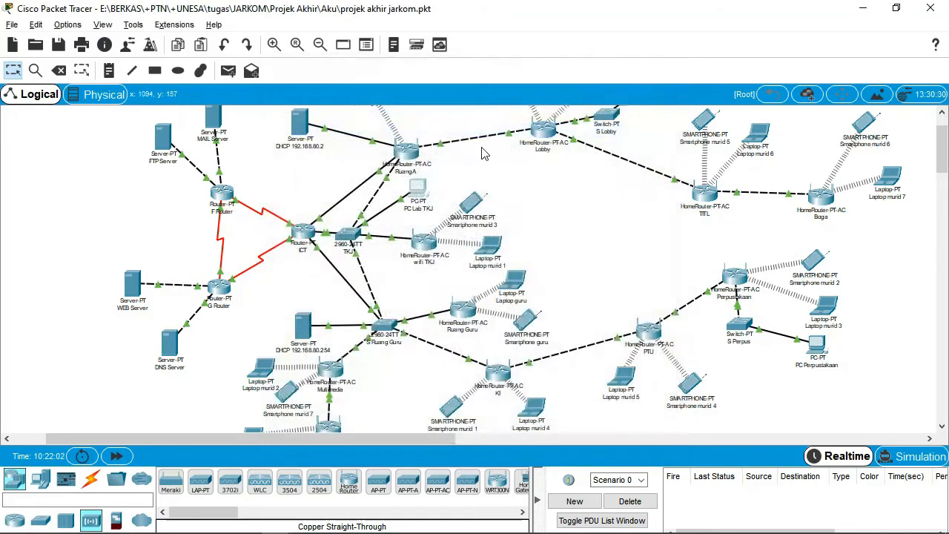
Run dir in Laptop murid 1's Command Prompt to confirm pesan-pc1.txt is present.
click(492, 245)
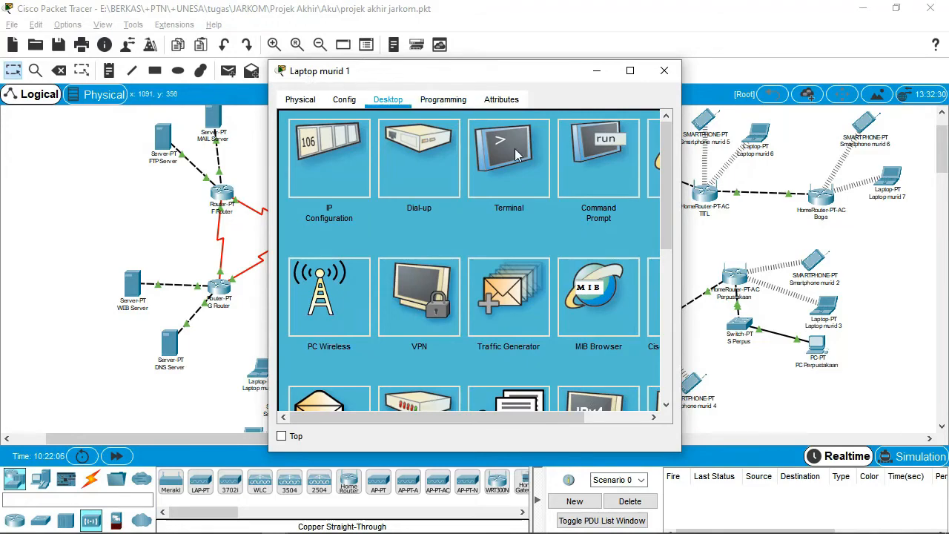
scroll(486, 295, down, 1)
scroll(486, 288, up, 1)
click(580, 162)
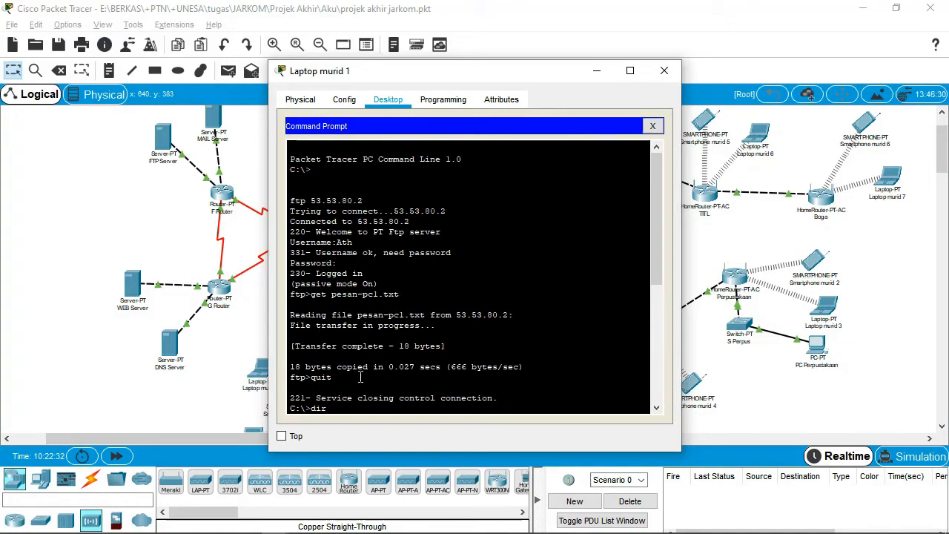
key(Return)
Ping 192.168.80.152 for four successful replies, then close the Command Prompt.
text(ping 192.168.80.152)
key(Return)
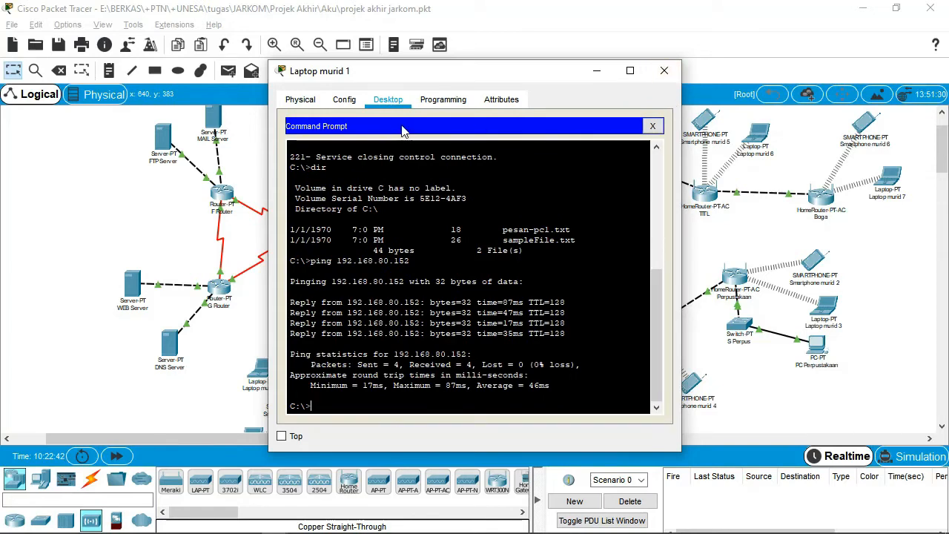
click(652, 126)
Open pesan-pc1.txt in Laptop murid 1's Text Editor, showing 'ini pesan uji coba'.
scroll(523, 320, down, 3)
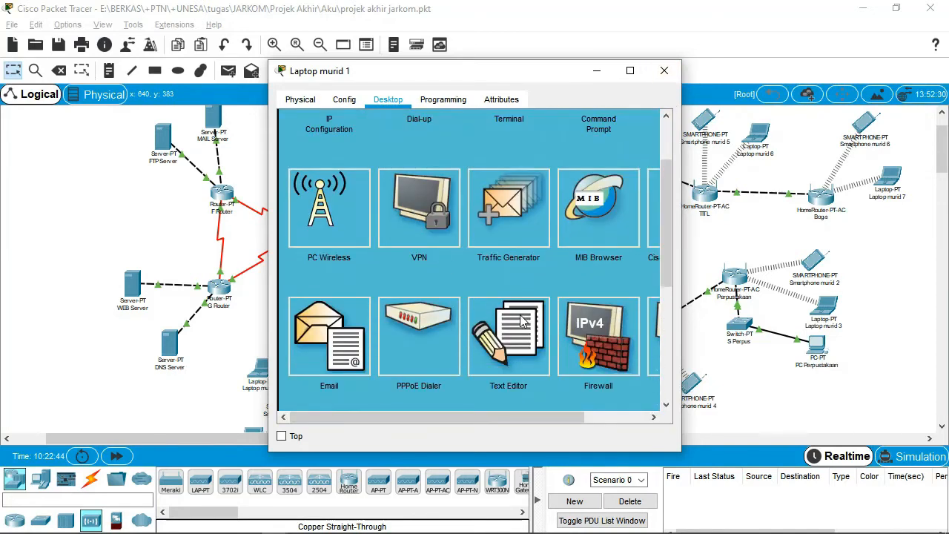
click(523, 320)
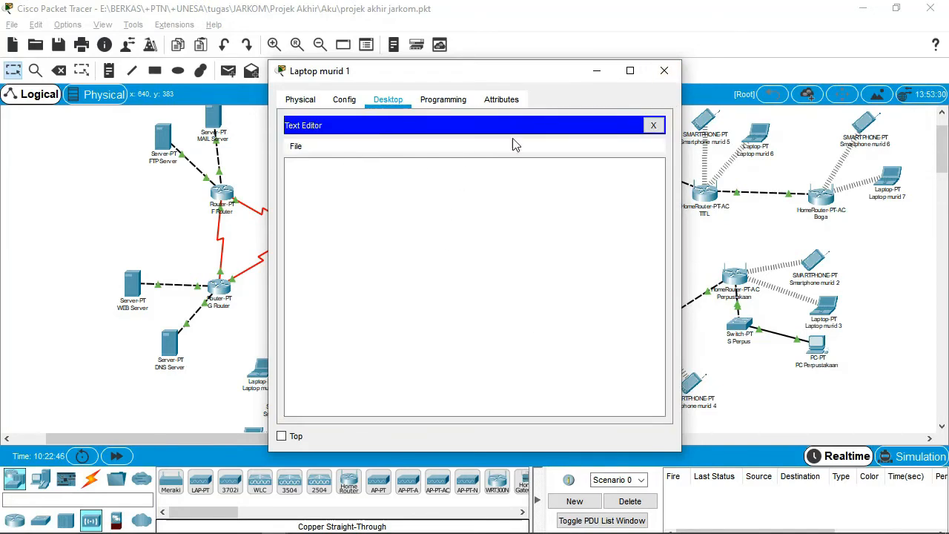
click(653, 125)
scroll(637, 375, down, 3)
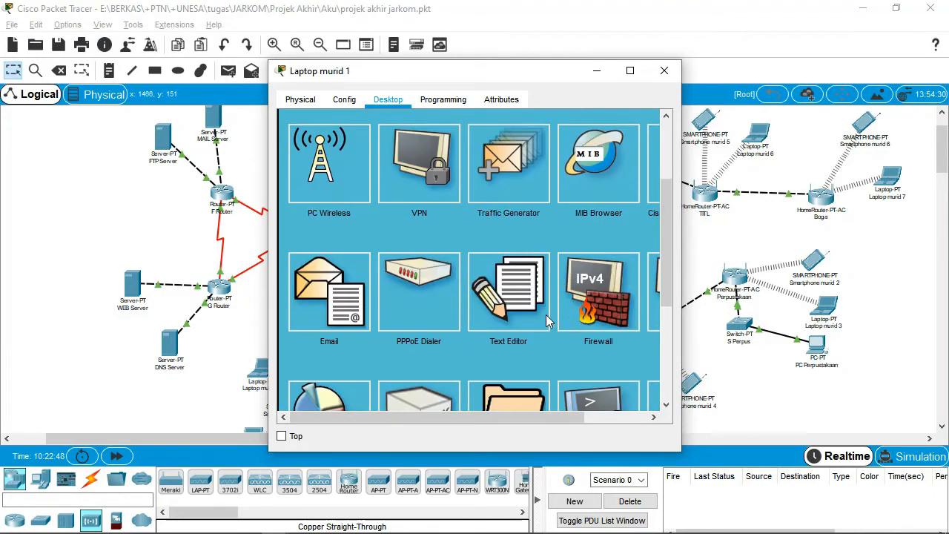
click(541, 312)
click(295, 146)
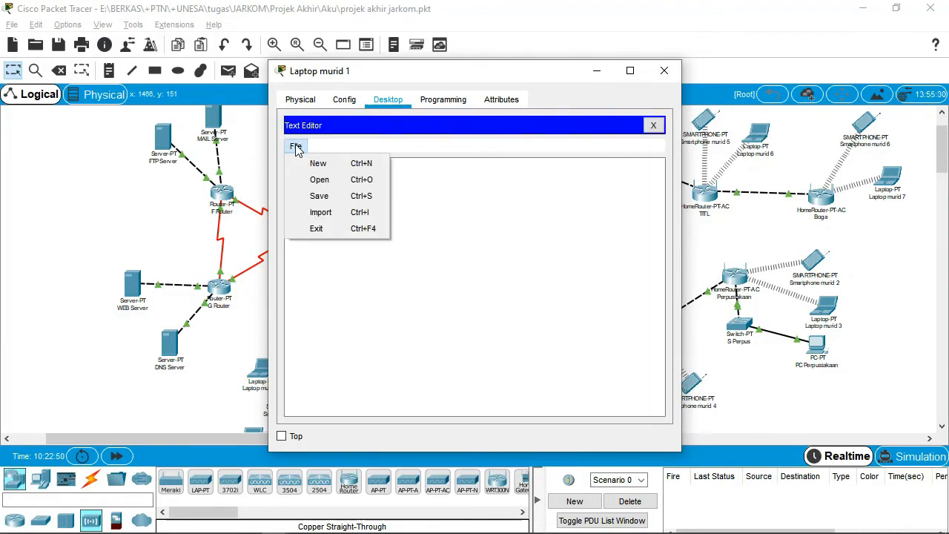
click(332, 179)
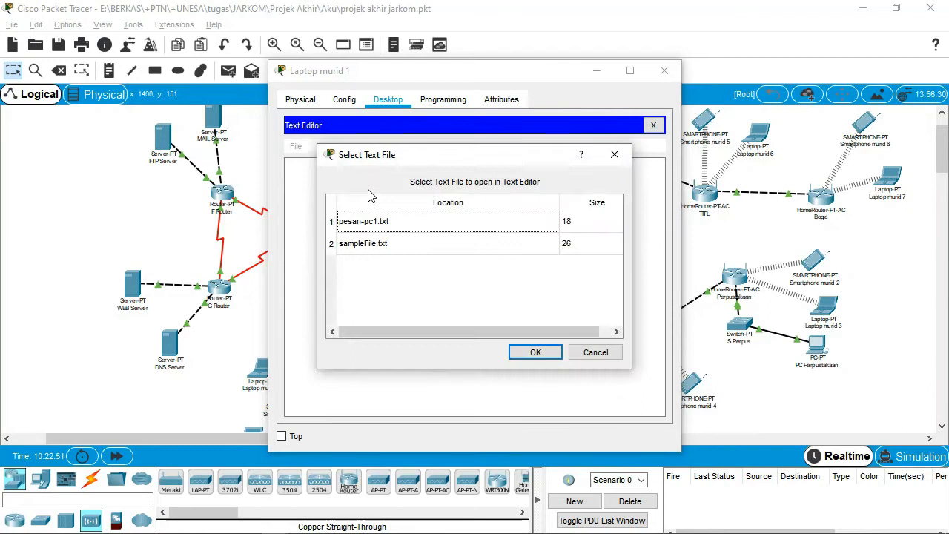
click(382, 227)
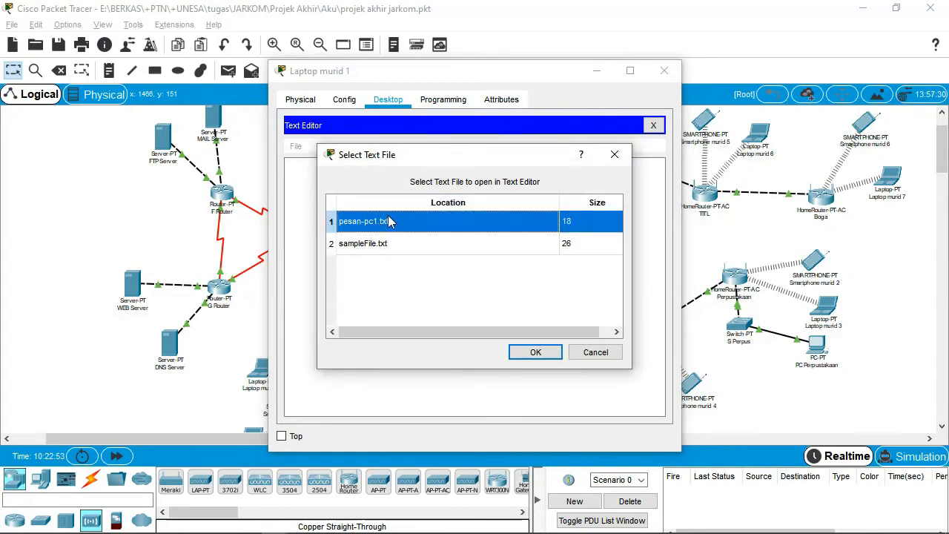
click(549, 355)
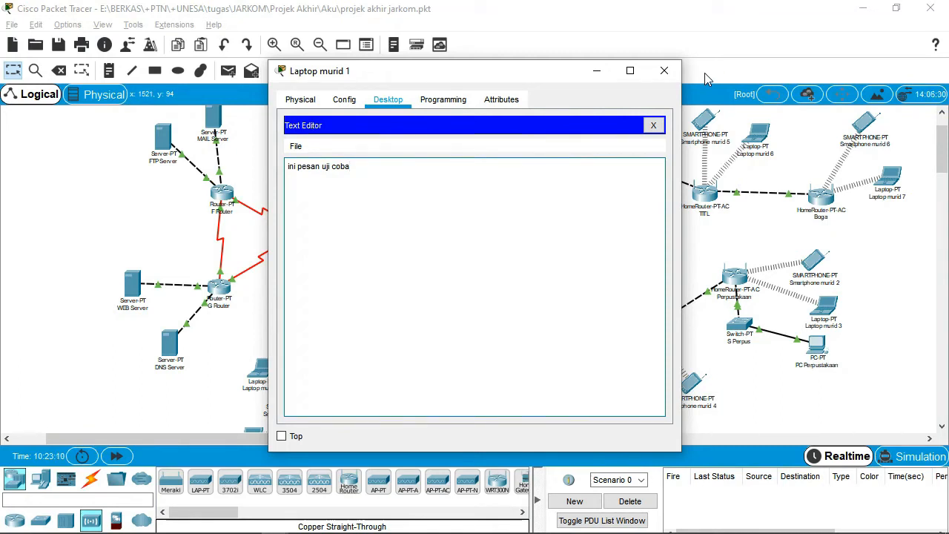
Close Laptop murid 1 and check the MAIL Server's IPv4 address 54.54.80.2.
click(661, 74)
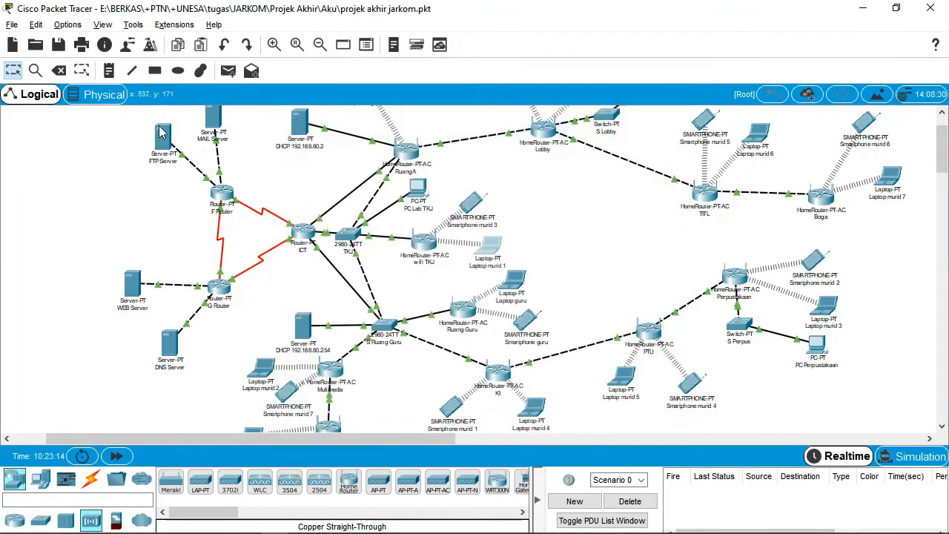
click(213, 120)
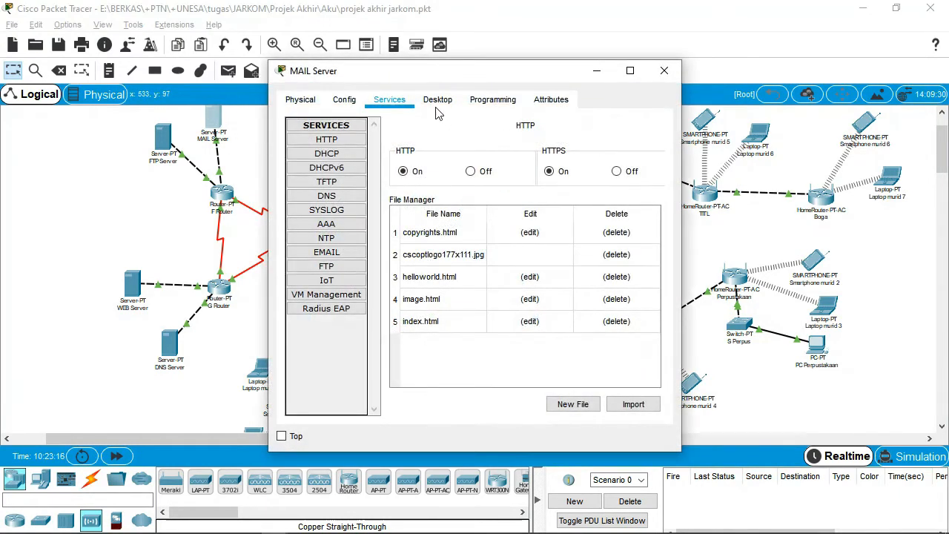
click(439, 101)
click(359, 180)
click(528, 187)
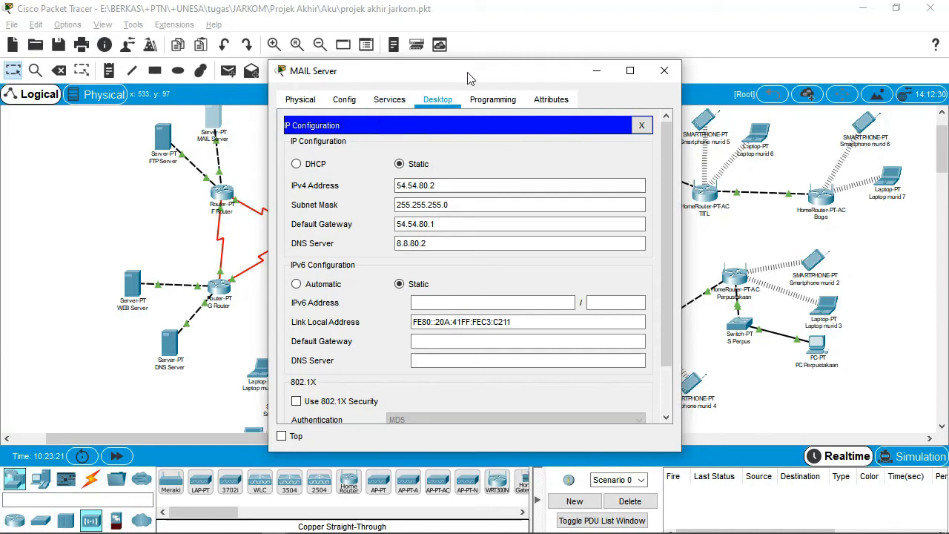
click(404, 101)
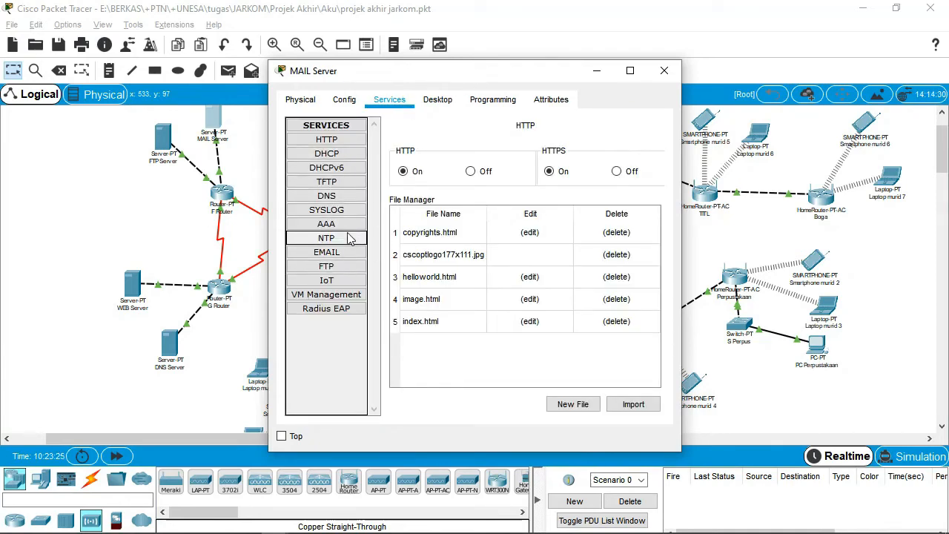
View the EMAIL service's domain mail.smkn1cermegresik.sch.id and its two user accounts.
click(343, 256)
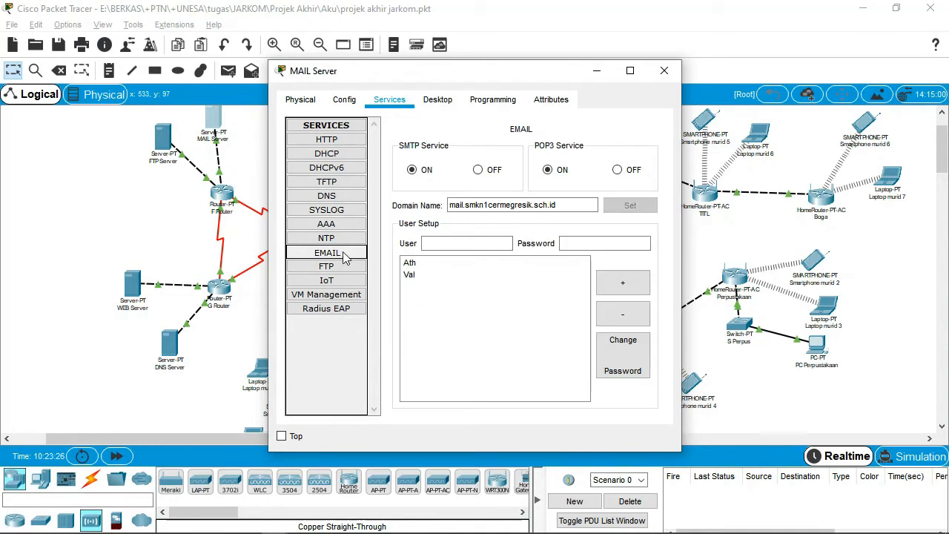
click(409, 261)
click(558, 206)
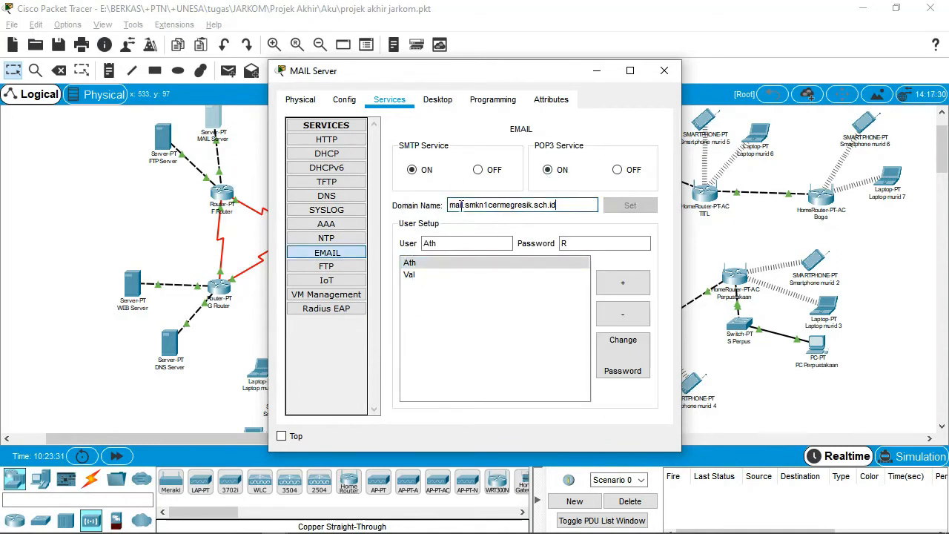
click(169, 354)
Confirm the DNS record mail.smkn1cermegresik.sch.id points to 54.54.80.2, then close the DNS Server.
click(327, 196)
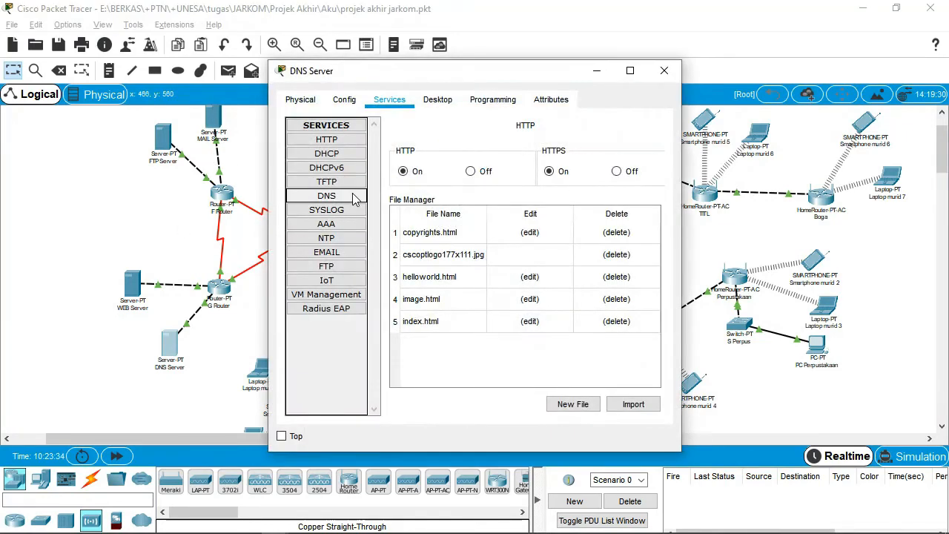
click(481, 312)
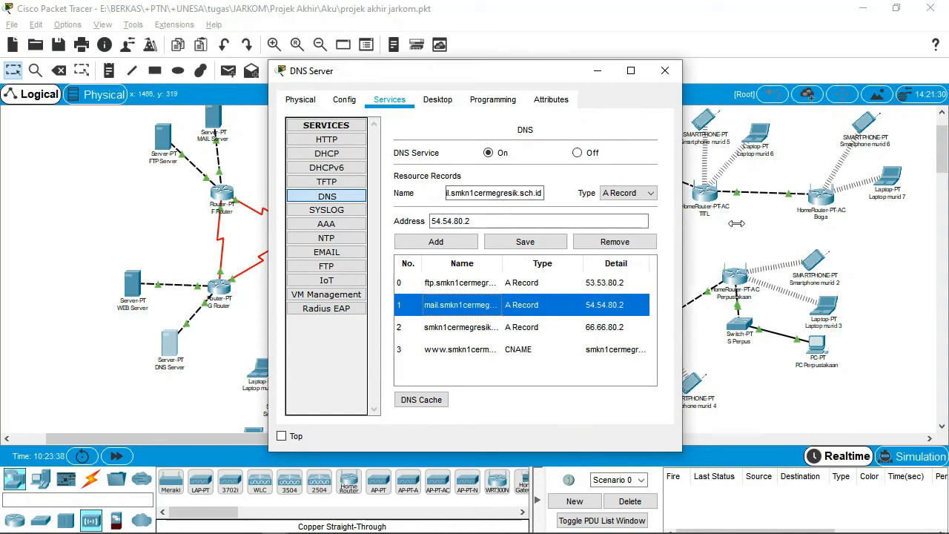
drag(681, 223, 902, 218)
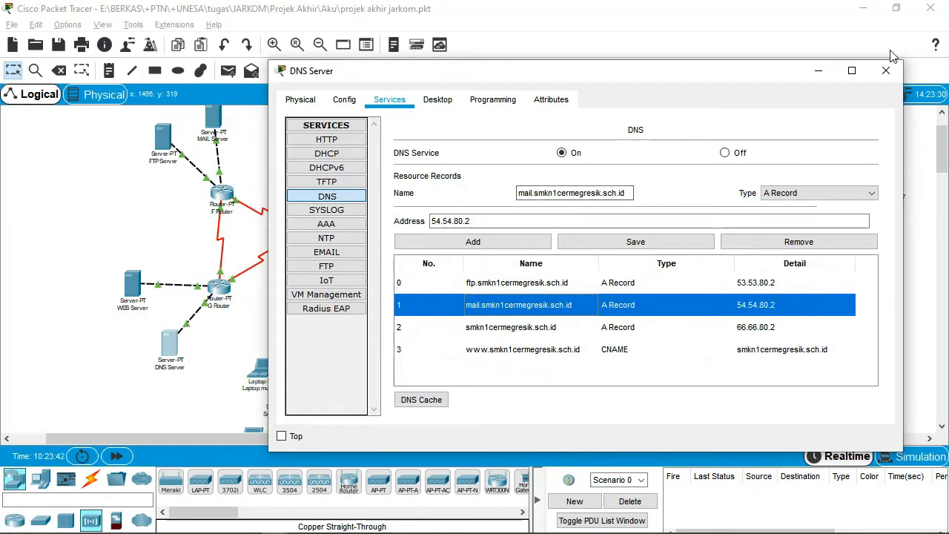
click(474, 221)
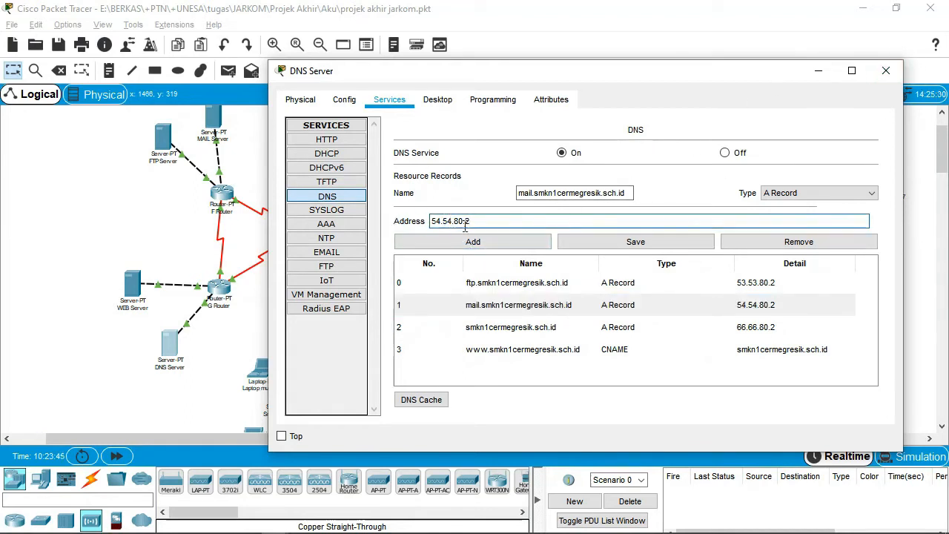
click(885, 70)
mouse_move(326, 526)
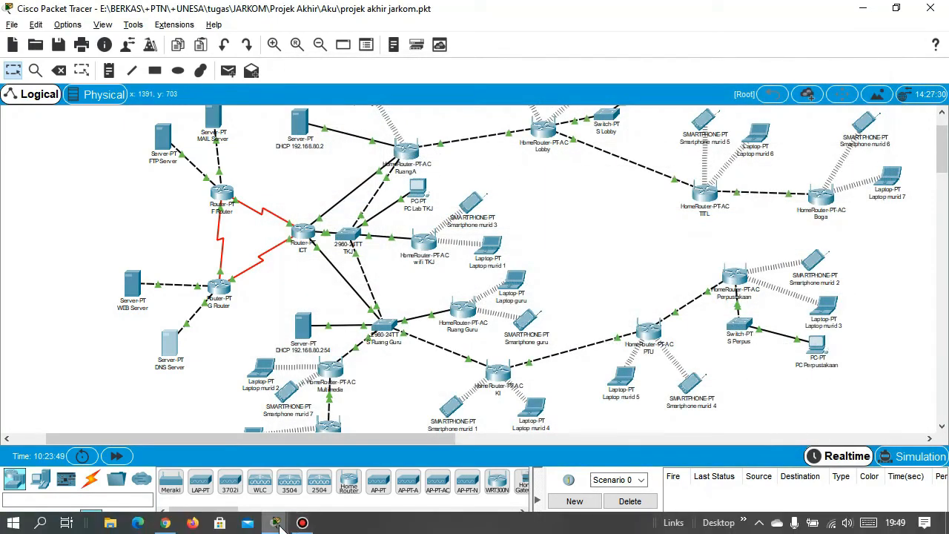
mouse_move(276, 523)
click(360, 441)
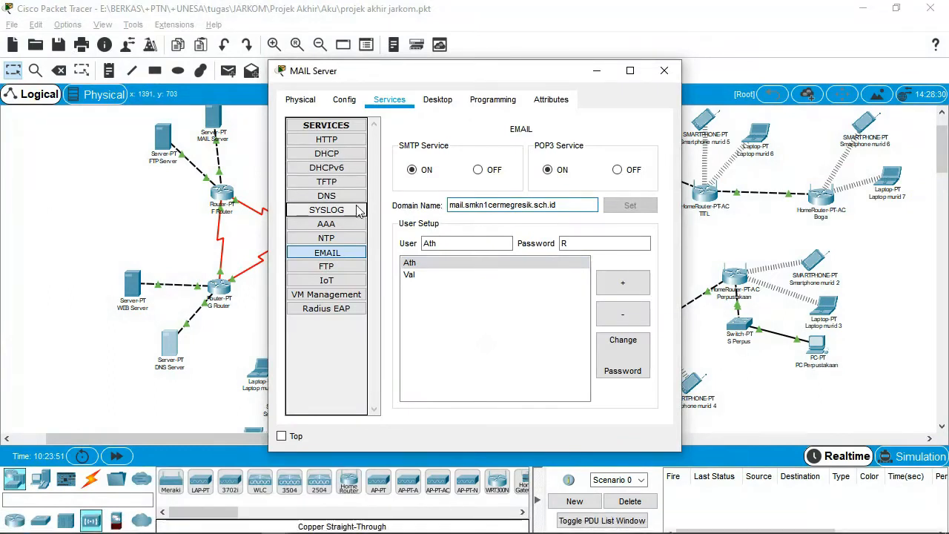
click(428, 263)
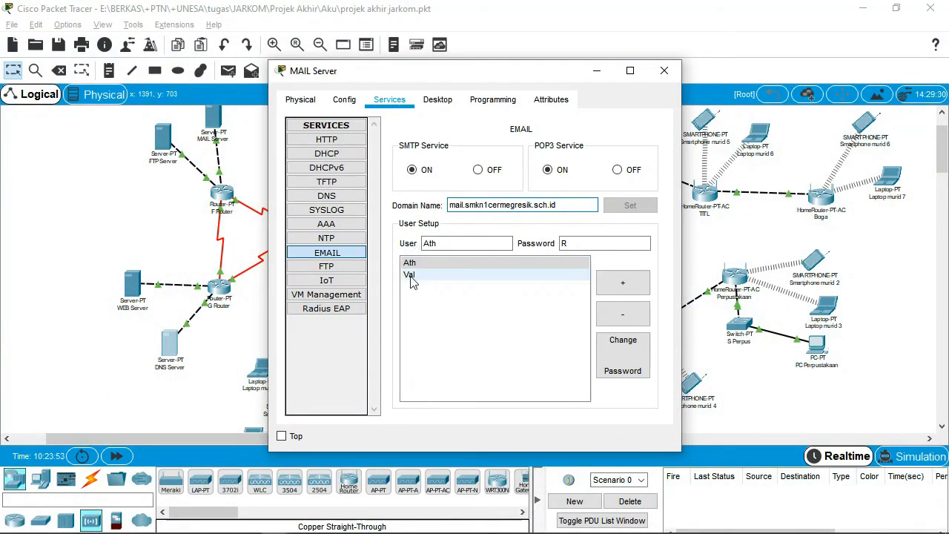
click(437, 274)
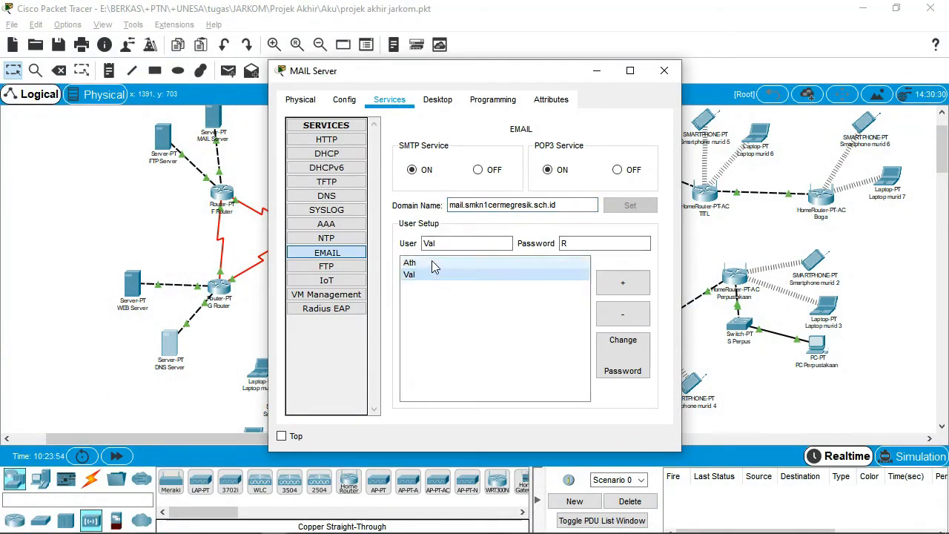
click(434, 263)
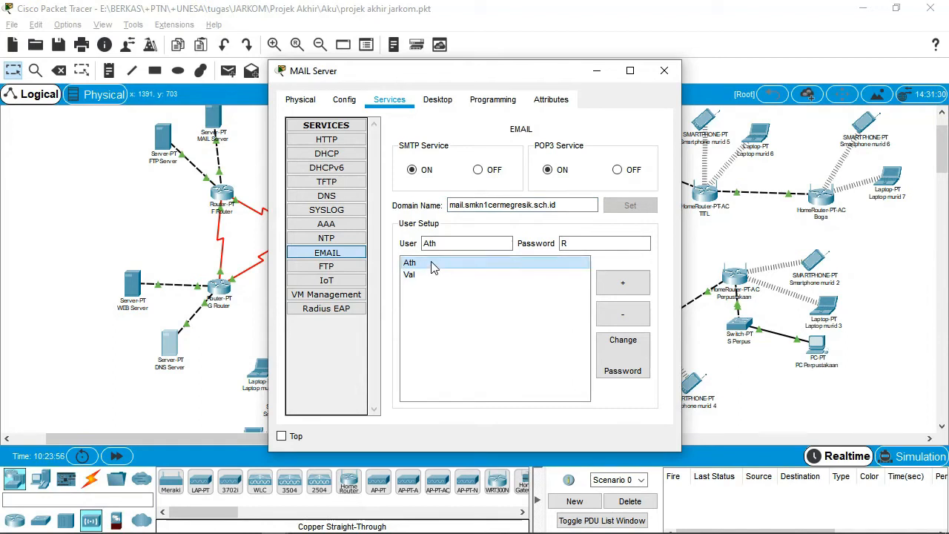
click(435, 274)
click(436, 265)
click(438, 274)
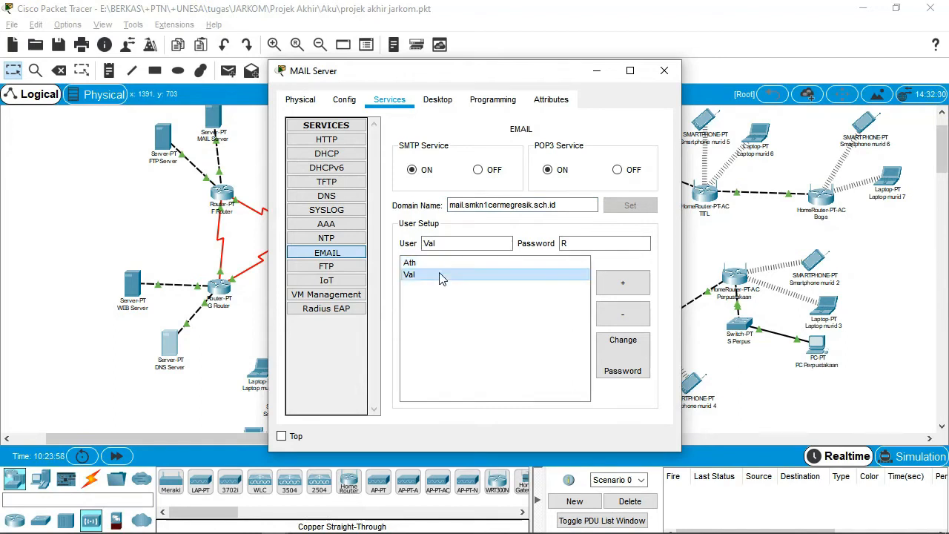
click(663, 71)
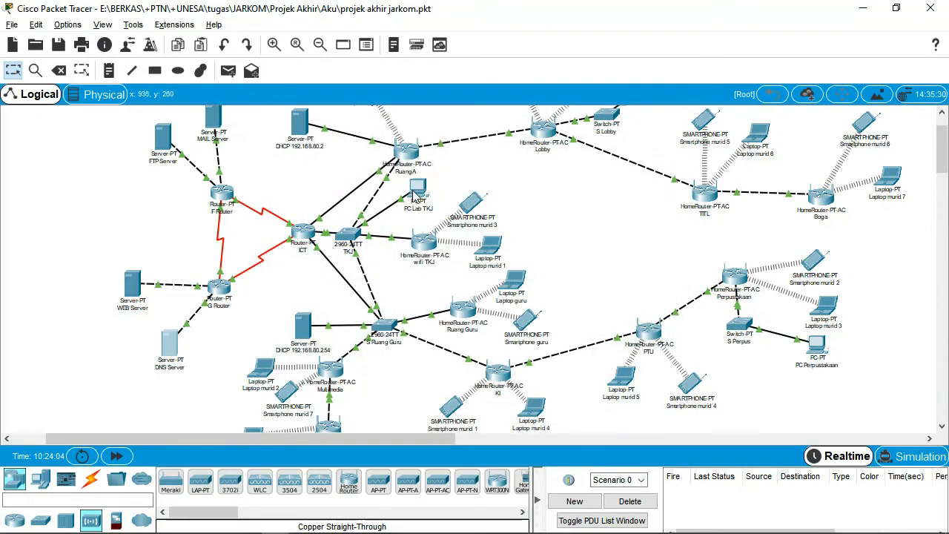
click(416, 191)
scroll(398, 326, down, 3)
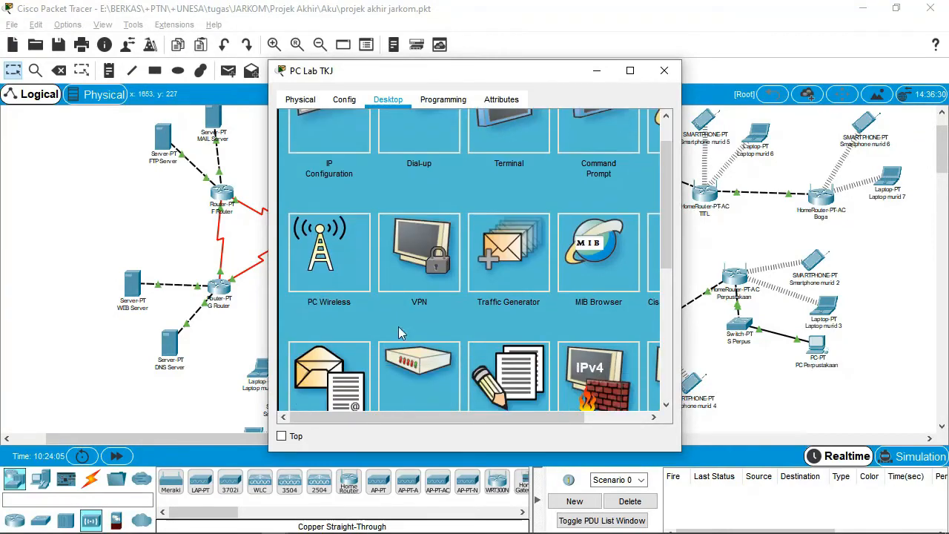
click(330, 318)
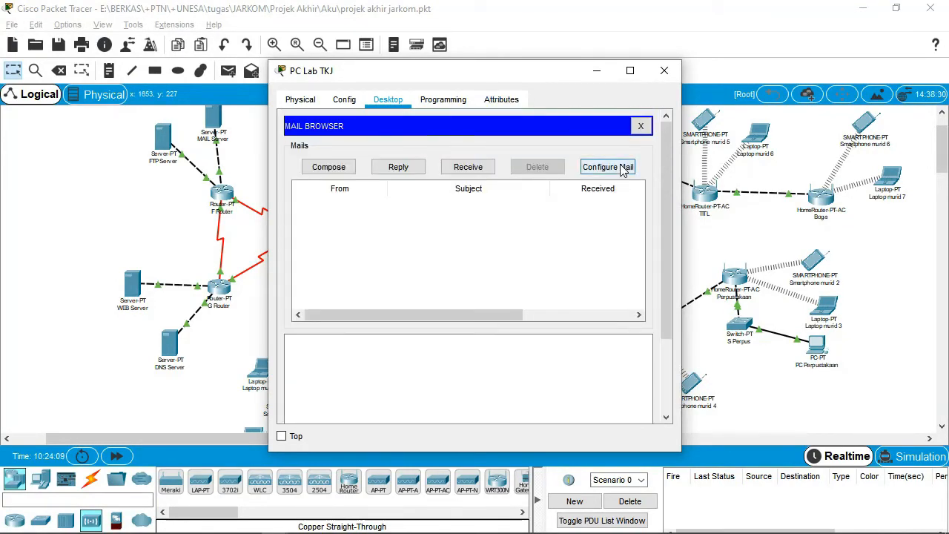
click(607, 167)
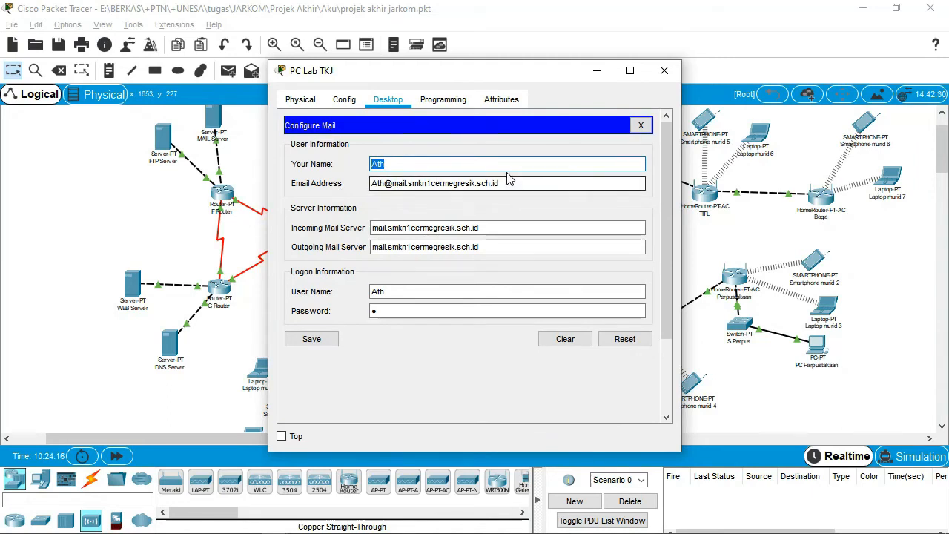
click(385, 228)
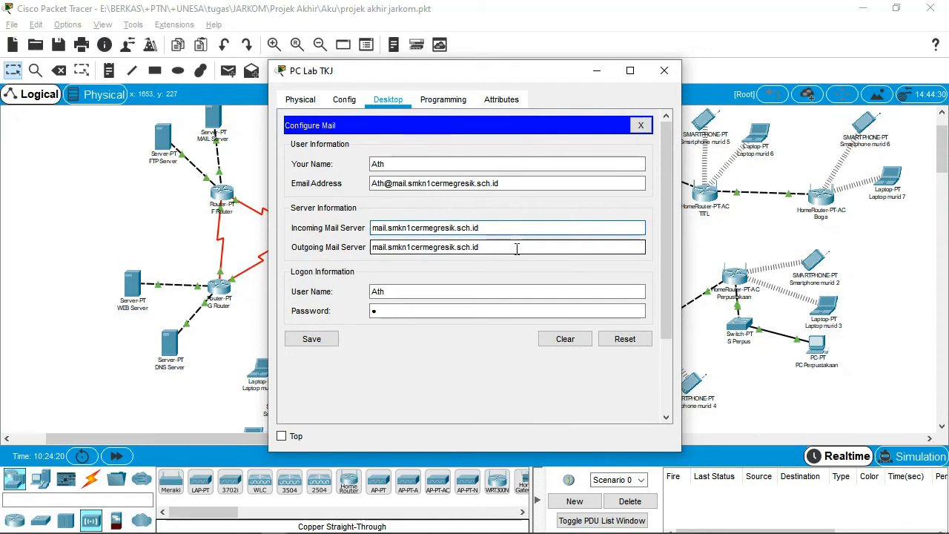
click(641, 125)
click(670, 71)
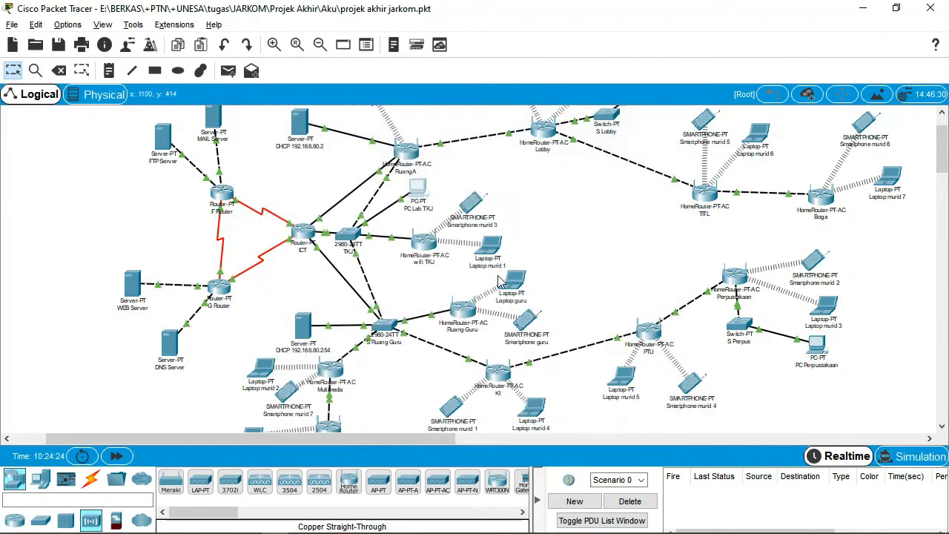
click(416, 187)
Open Laptop murid 1's email client and start its mail account setup.
scroll(331, 302, down, 2)
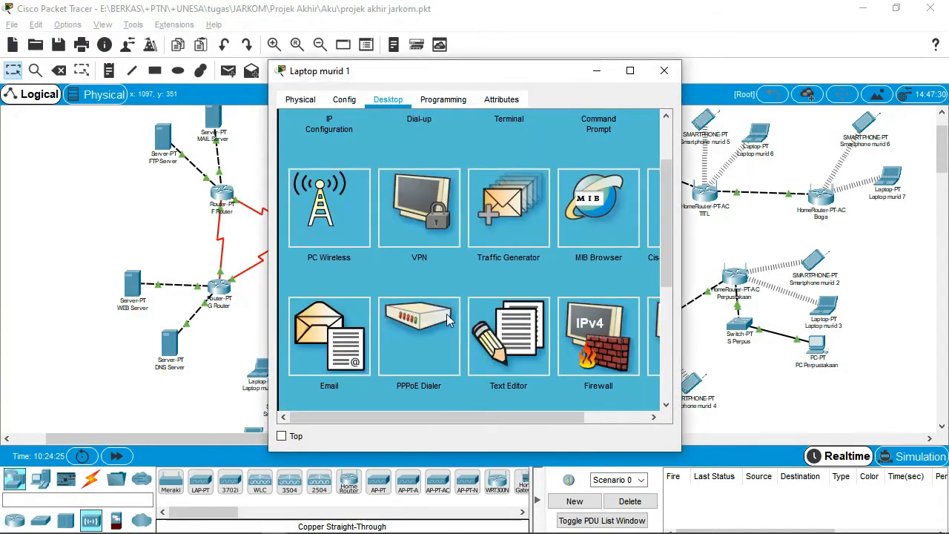
click(339, 304)
scroll(533, 132, up, 2)
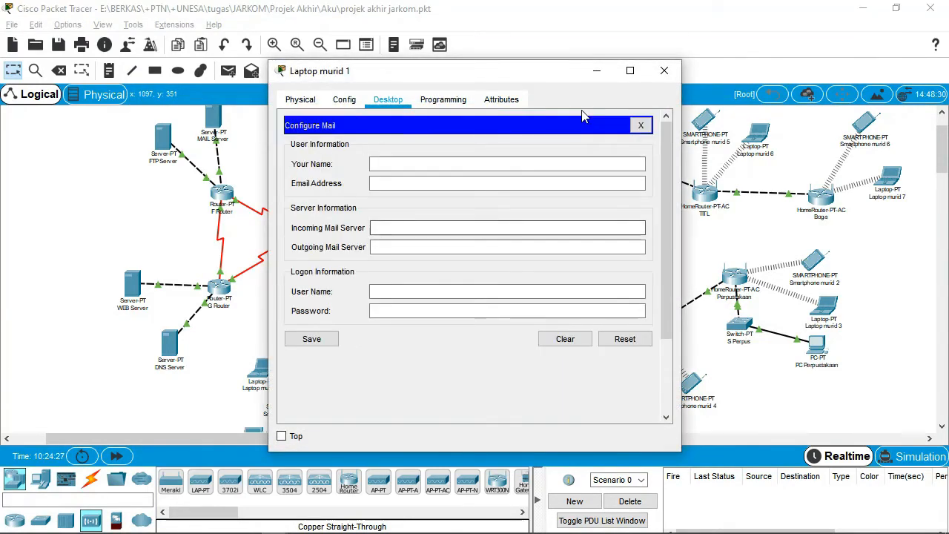
click(499, 163)
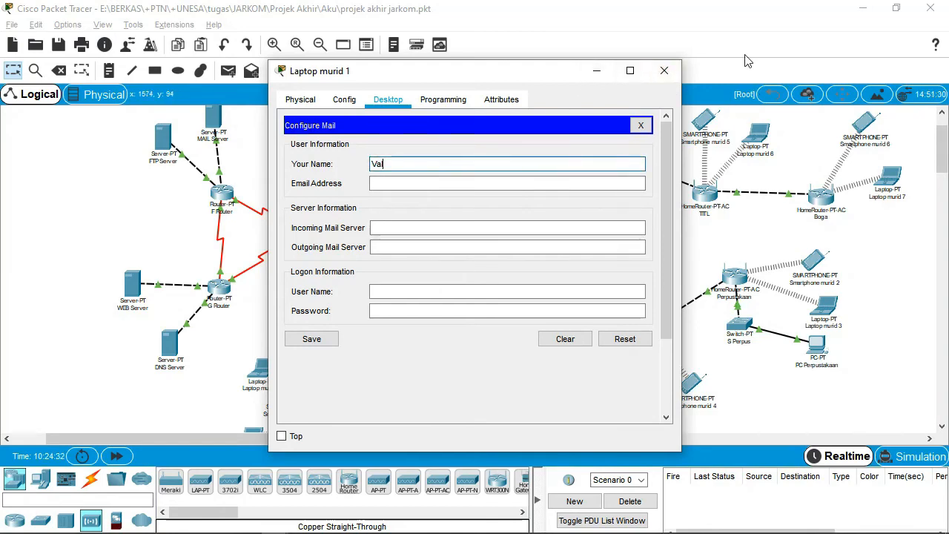
Check PC Perpustakaan's mail account uses mail.smkn1cermegresik.sch.id for incoming and outgoing mail.
click(419, 191)
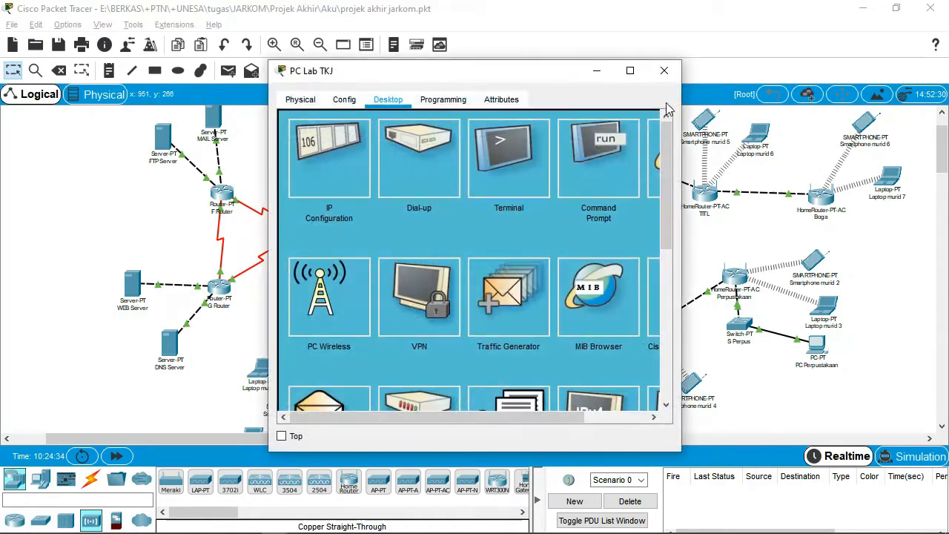
click(669, 71)
click(815, 346)
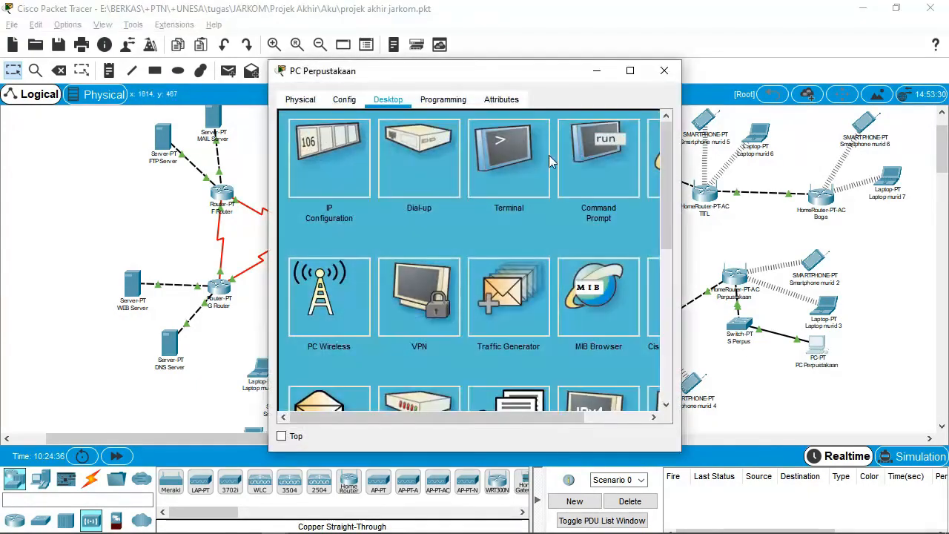
click(354, 404)
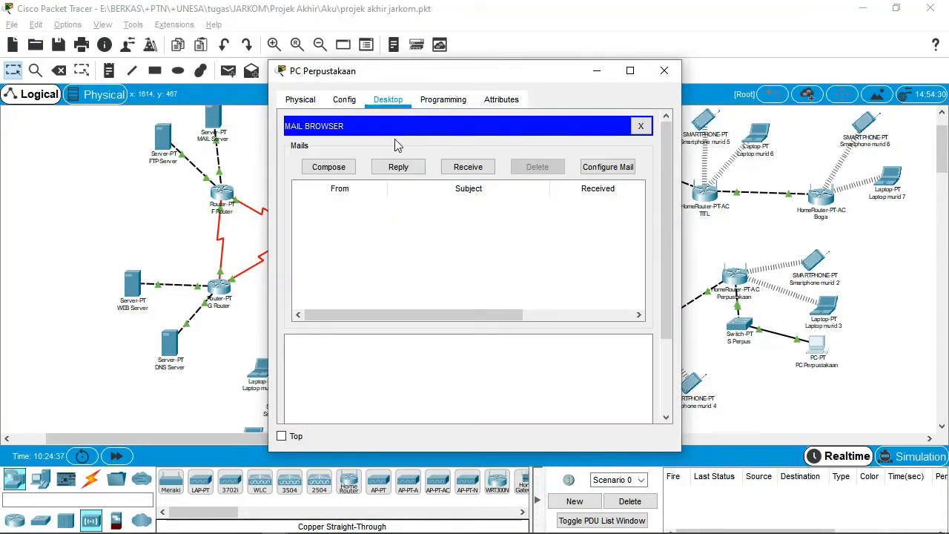
click(599, 170)
drag(477, 76, 707, 79)
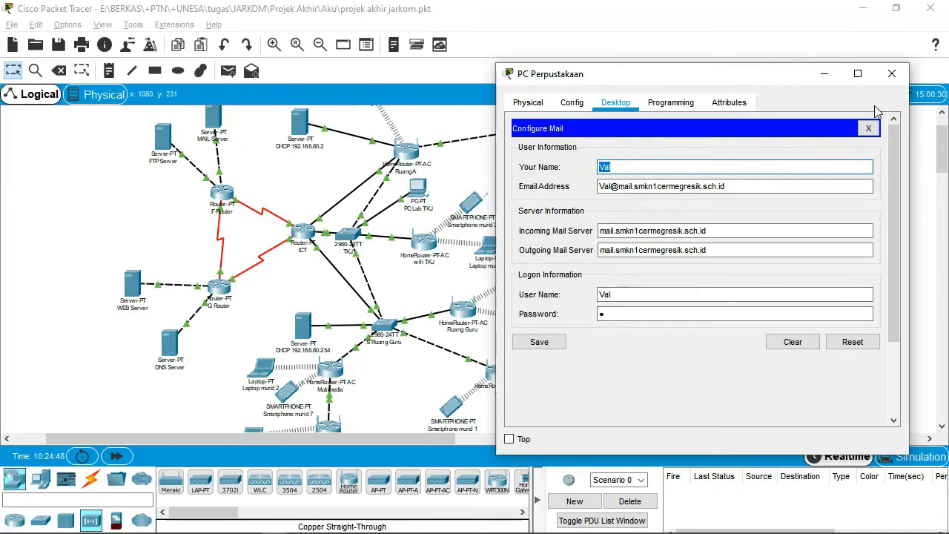
click(869, 129)
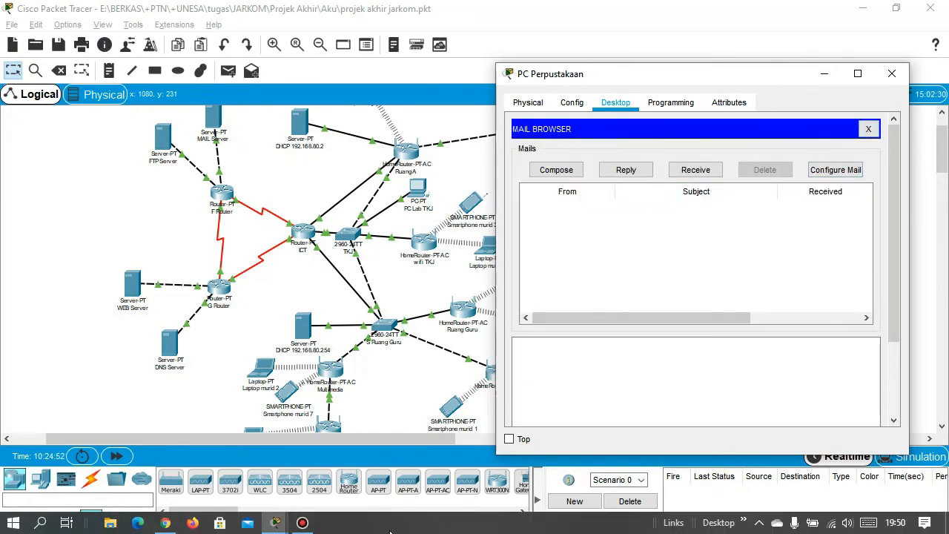
Discard Laptop murid 1's unsaved mail window and open PC Lab TKJ's desktop apps.
mouse_move(278, 523)
mouse_move(309, 469)
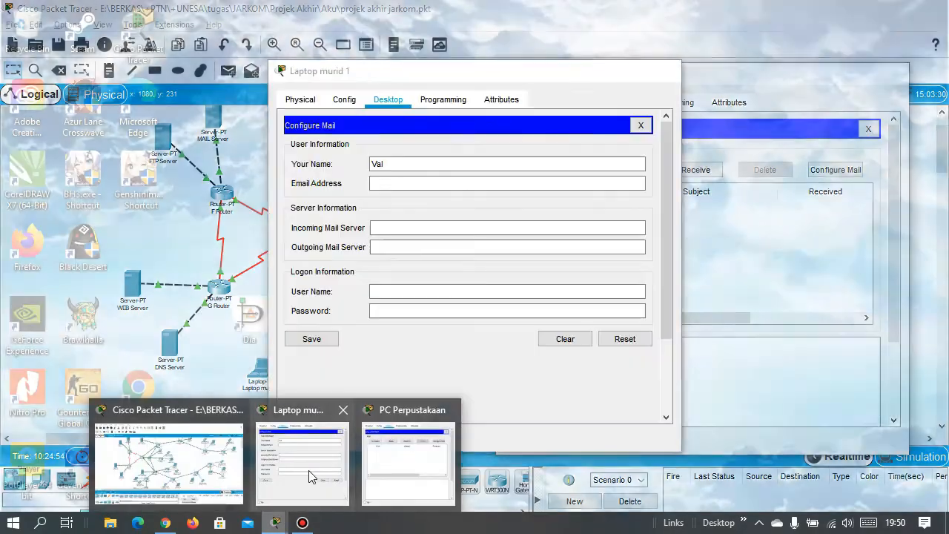
click(344, 409)
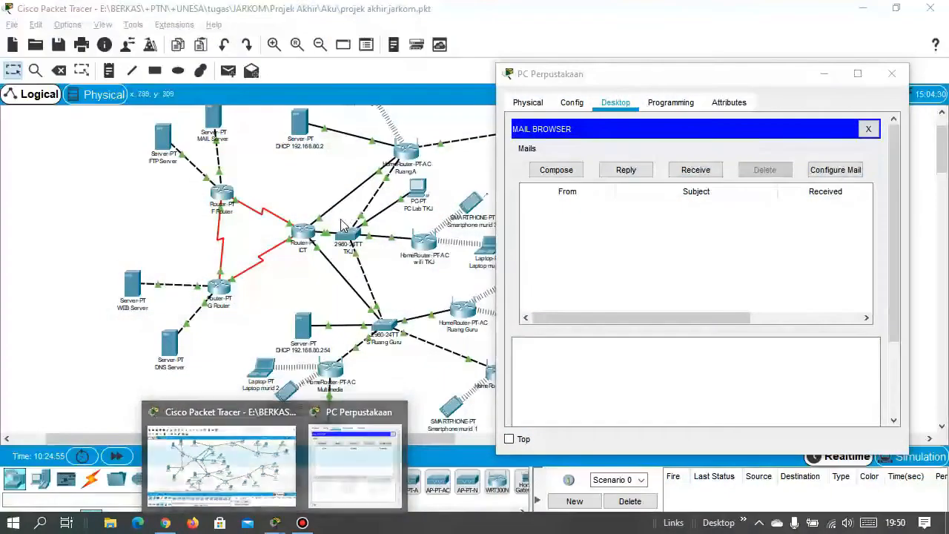
click(434, 172)
scroll(349, 360, down, 2)
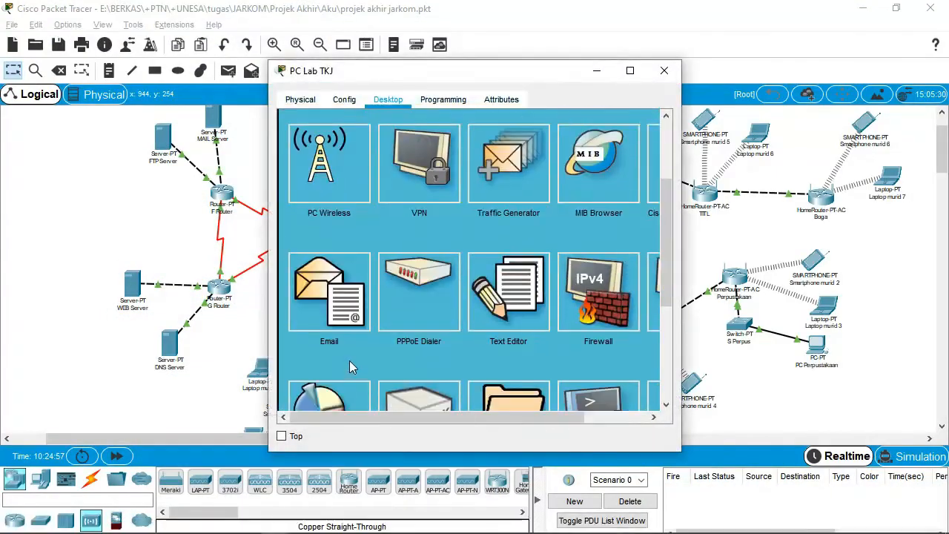
From PC Lab TKJ's Email client, send mail with subject 'A' and body 'test' to the library PC's address.
click(345, 290)
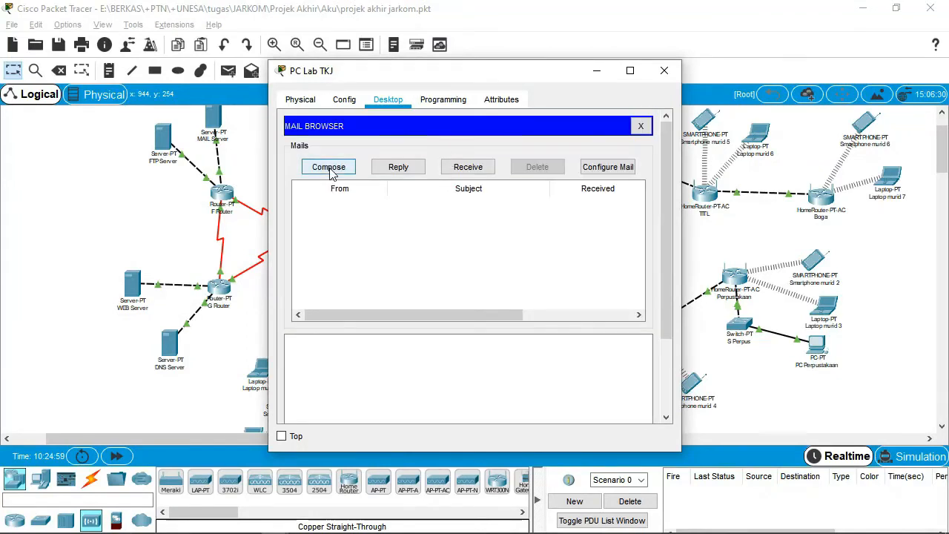
click(328, 167)
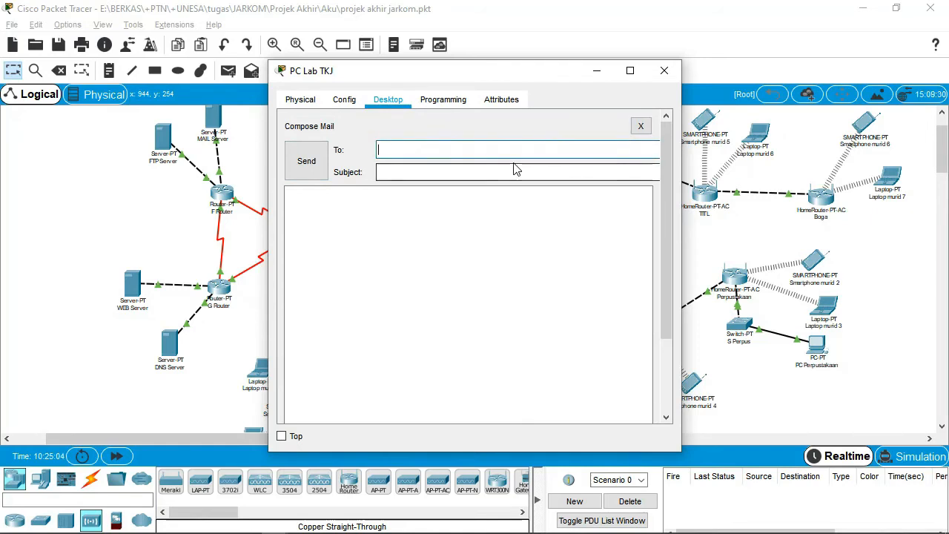
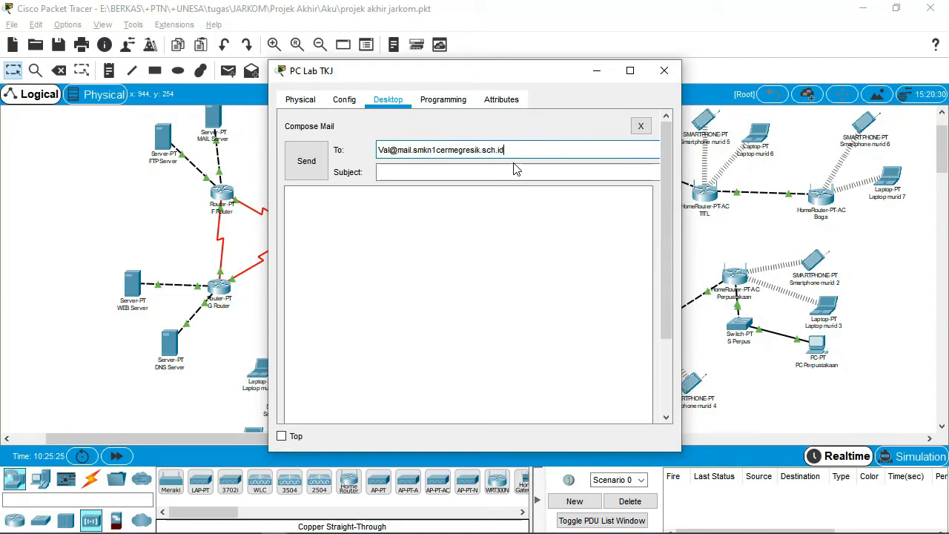
click(515, 169)
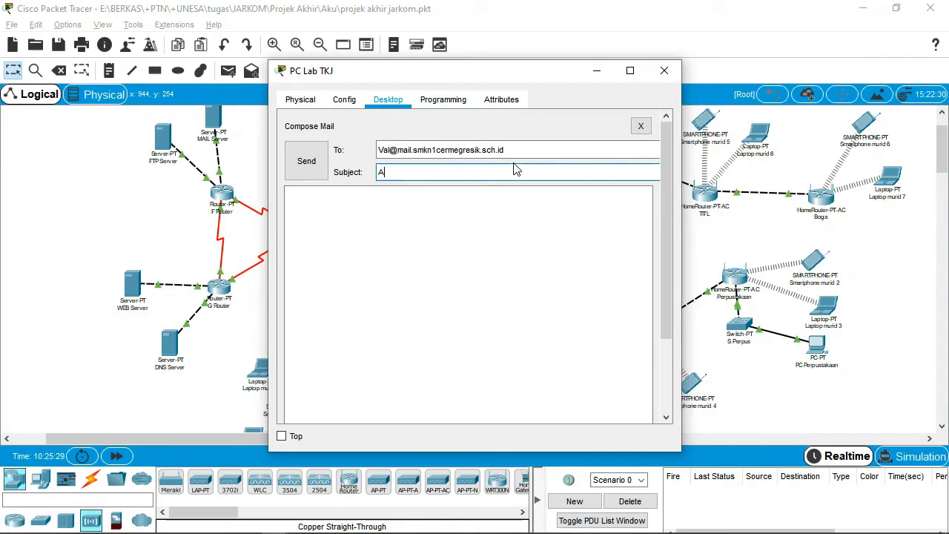
key(Tab)
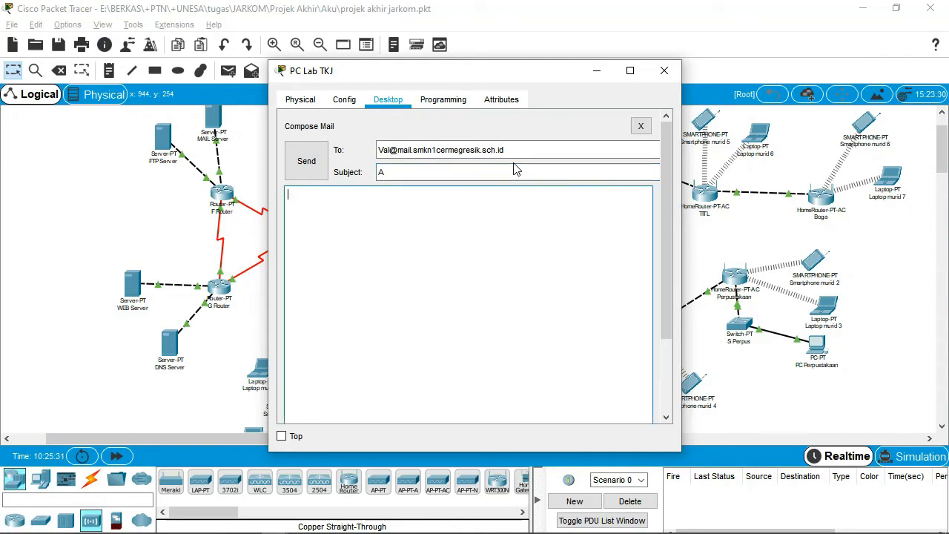
text(test)
click(317, 169)
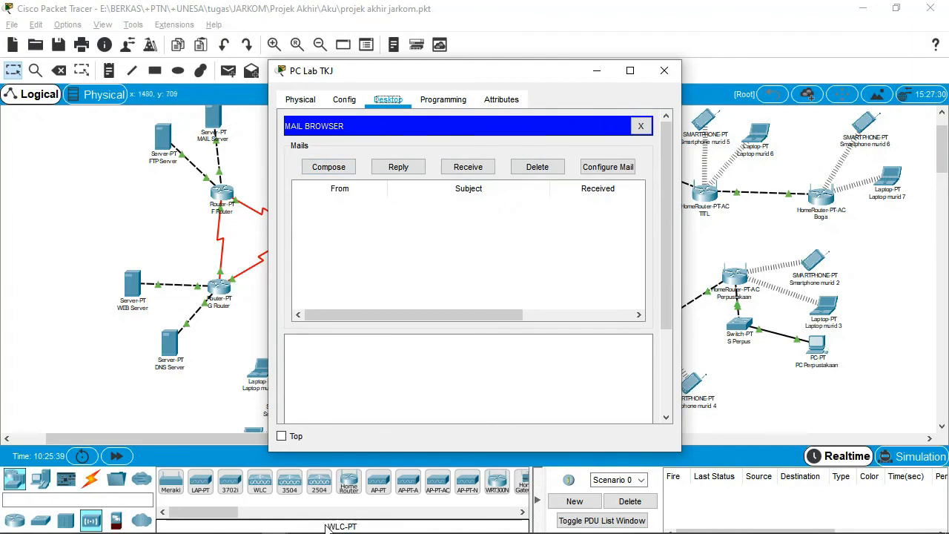
On PC Perpustakaan, receive new mail and open the message with subject 'A'.
mouse_move(334, 530)
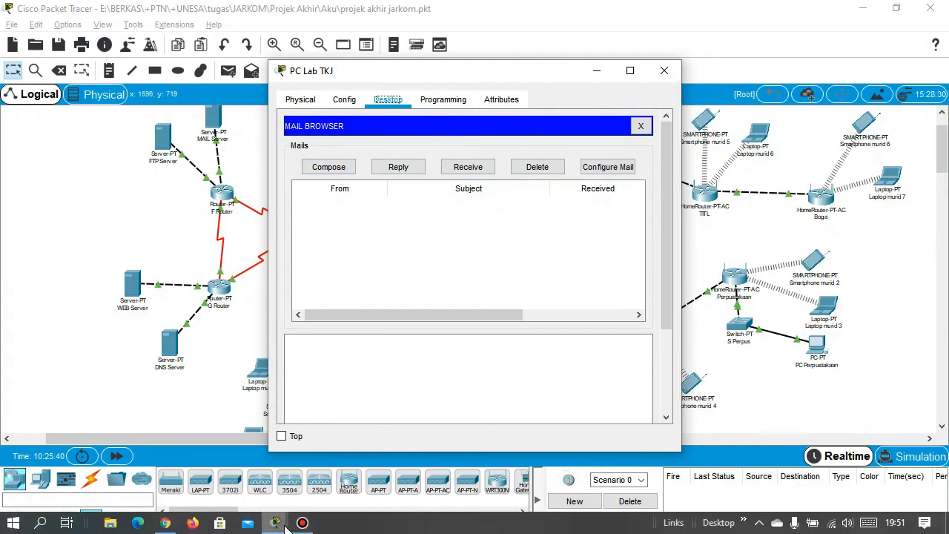
mouse_move(280, 525)
click(324, 471)
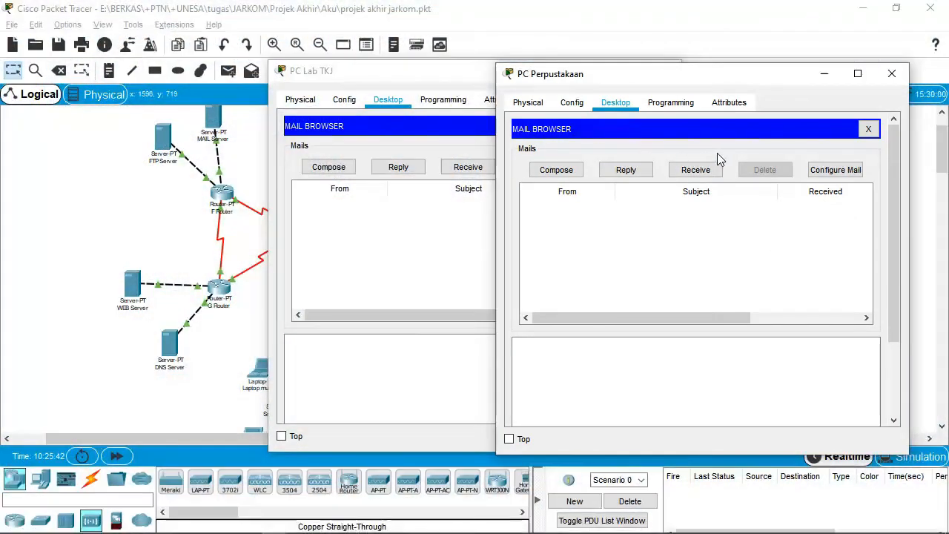
drag(741, 77, 710, 55)
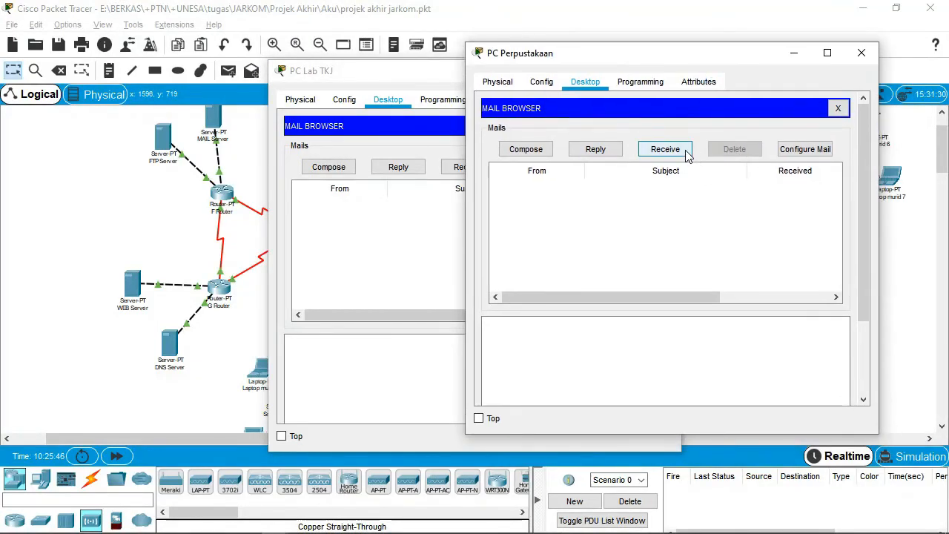
click(686, 152)
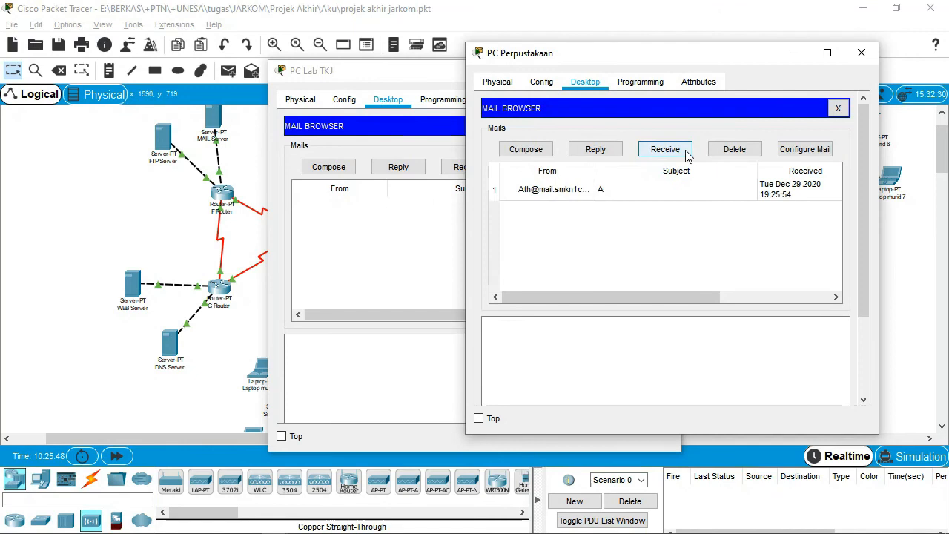
double_click(604, 197)
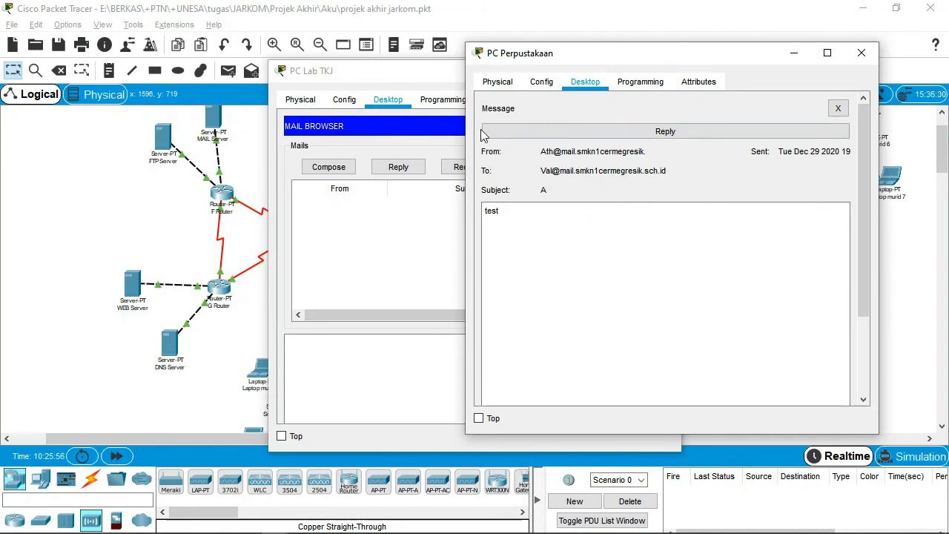
Reply to mail 'A' with 'sudah terkirim', sending it as 'RE: A'.
click(695, 132)
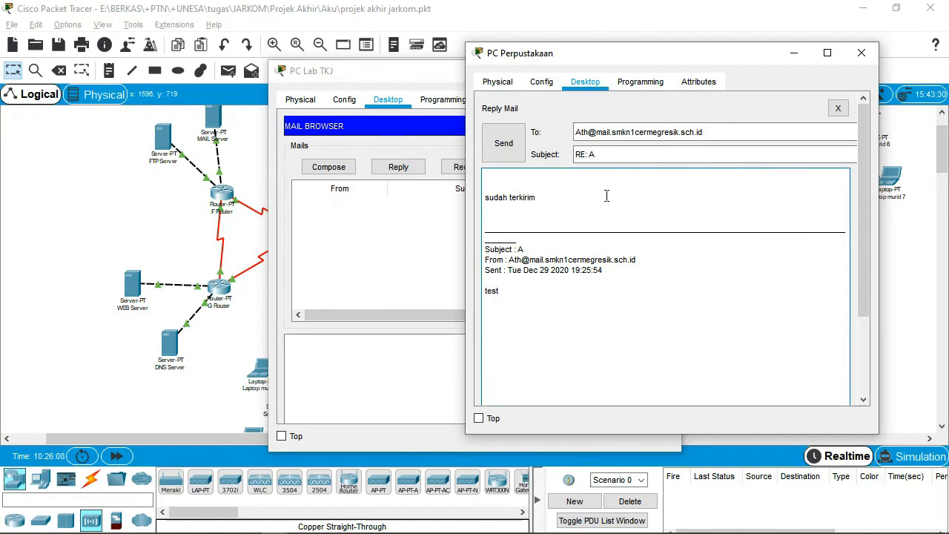
click(501, 145)
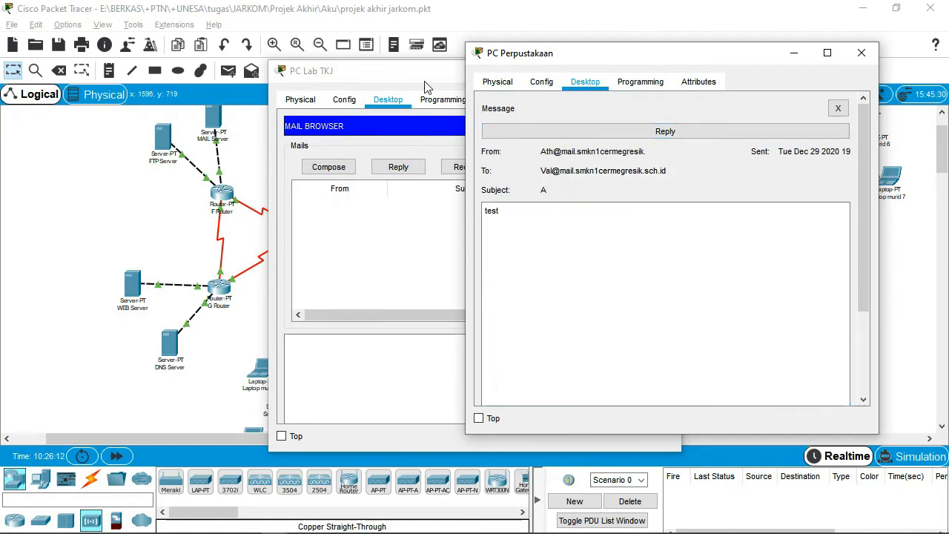
click(426, 88)
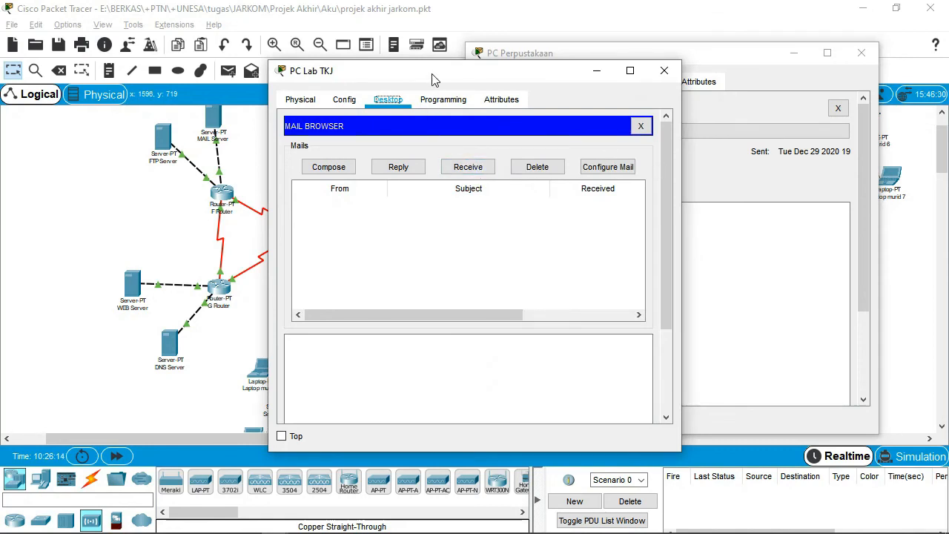
On PC Lab TKJ, receive and read the 'RE: A' reply 'sudah terkirim', then close its window.
drag(434, 79, 299, 45)
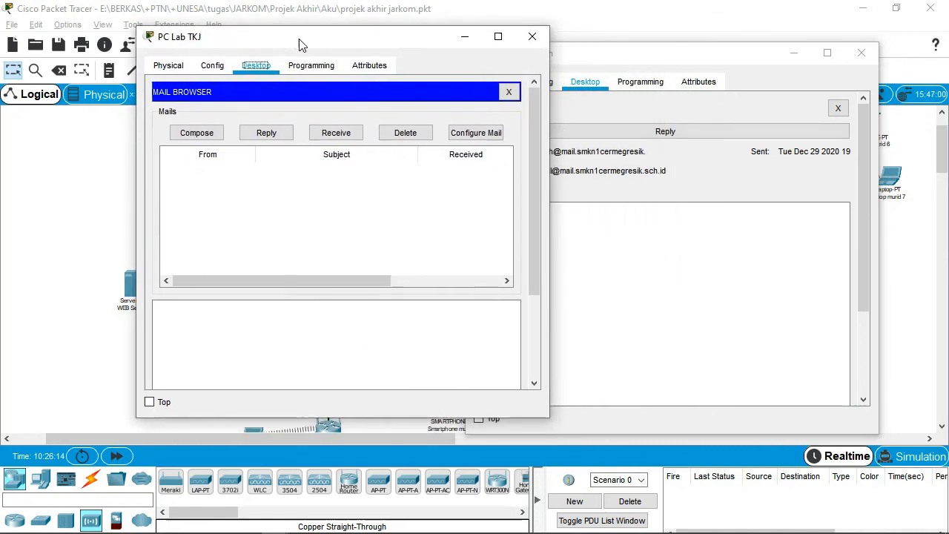
click(353, 135)
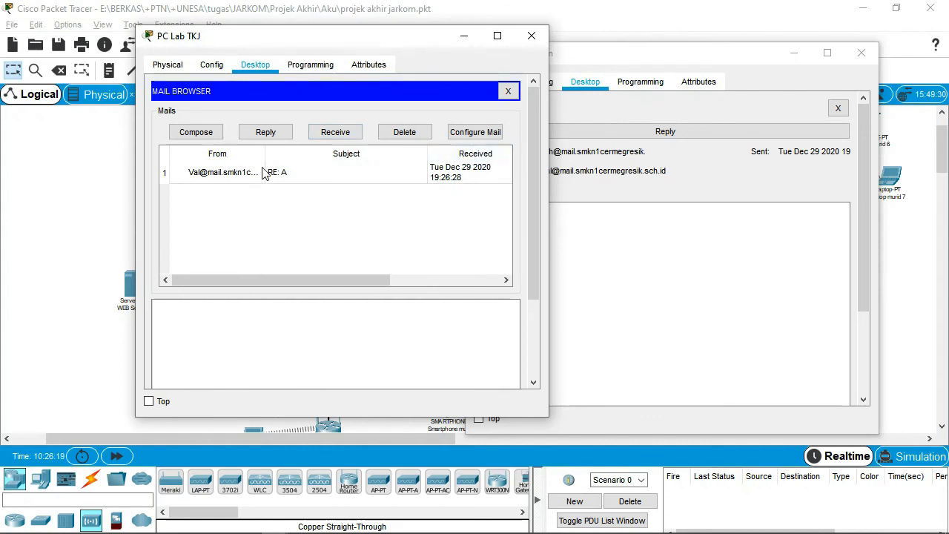
double_click(307, 175)
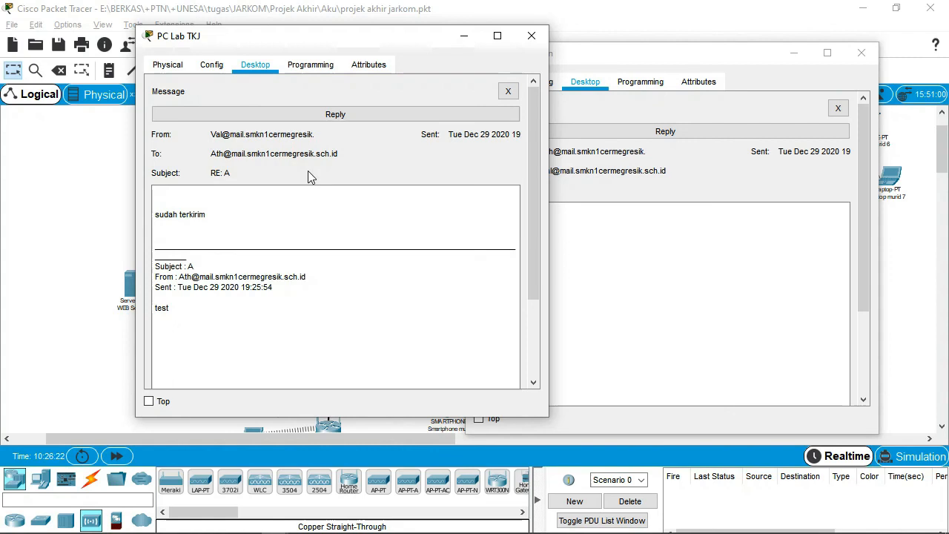
click(229, 213)
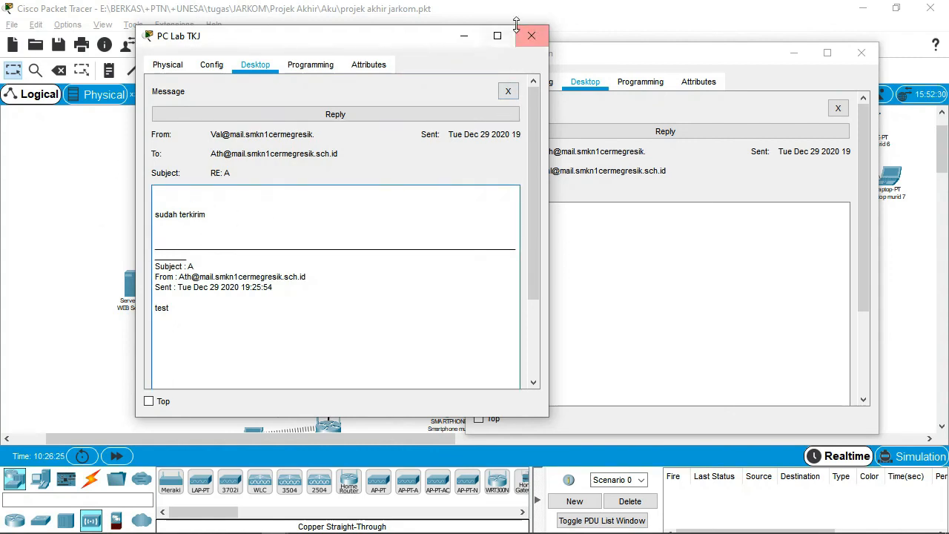
drag(354, 42, 315, 50)
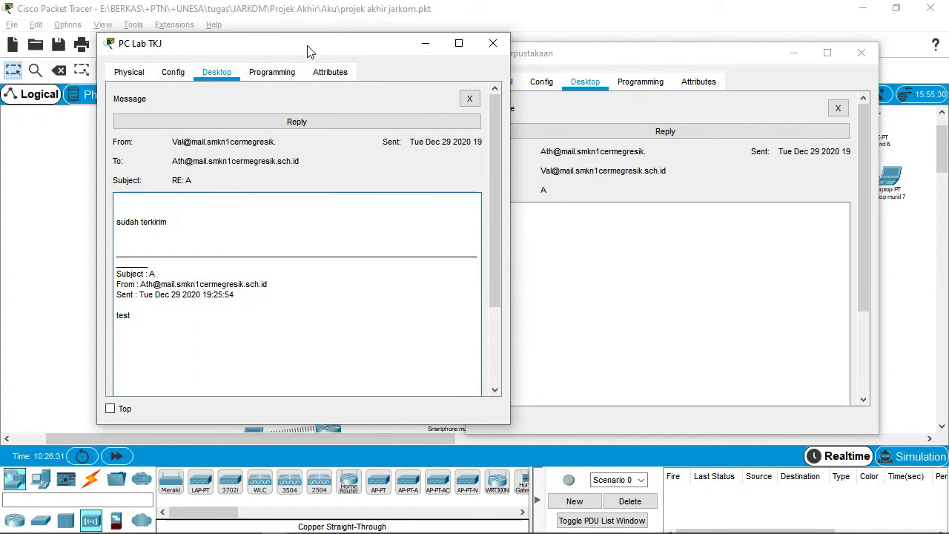
click(493, 43)
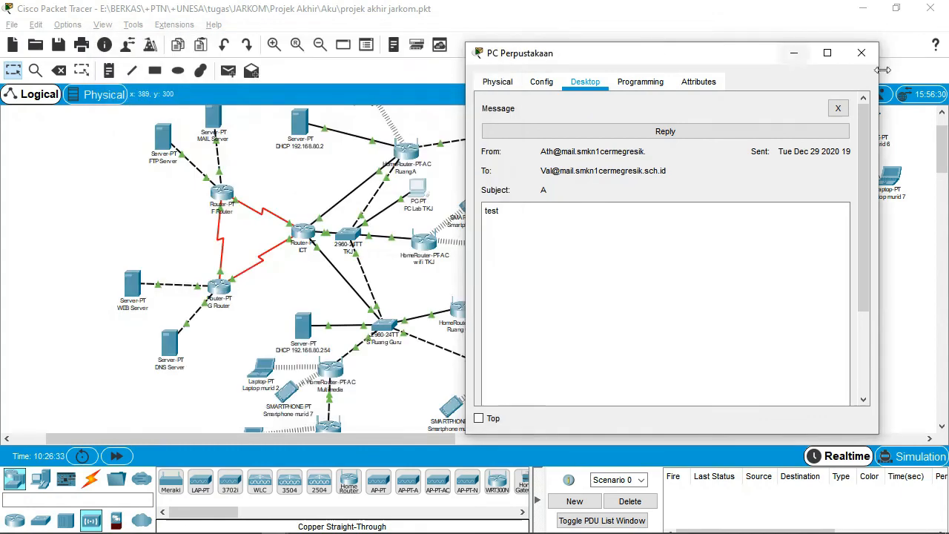
Close the PC Perpustakaan window to reveal the full topology, then stop the Bandicam recording.
click(861, 53)
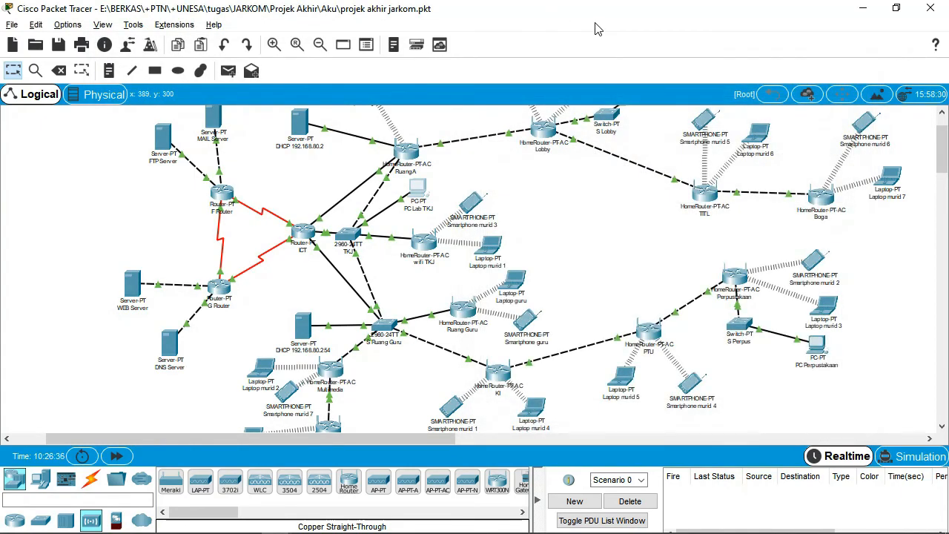
scroll(119, 222, up, 1)
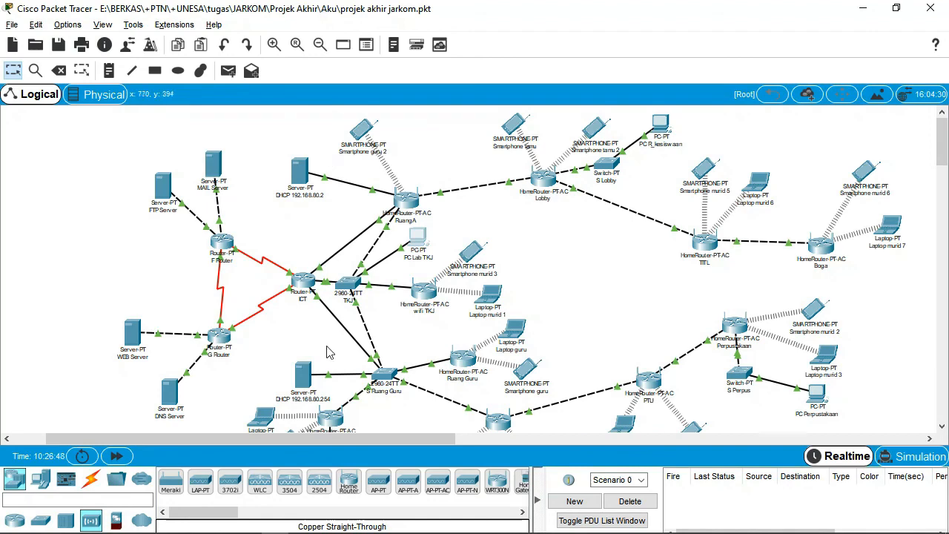
click(304, 522)
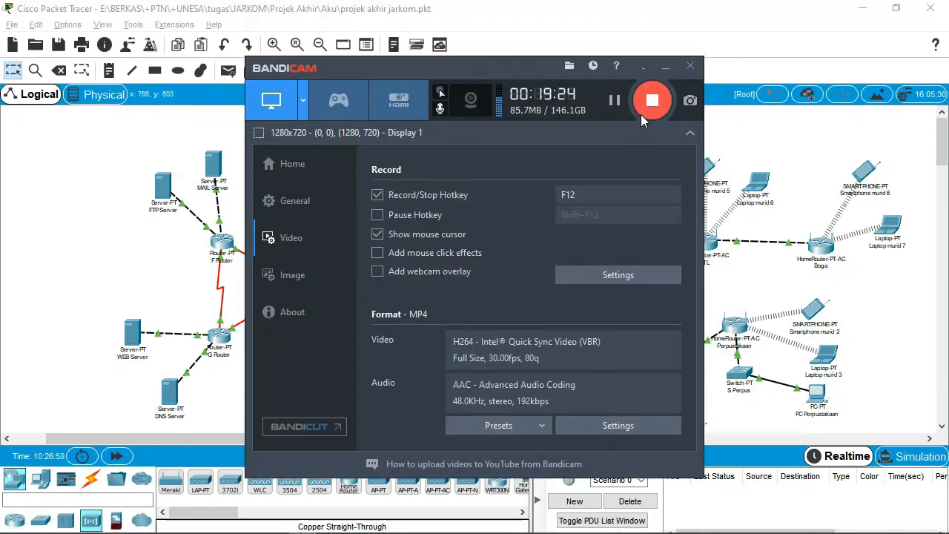
click(653, 99)
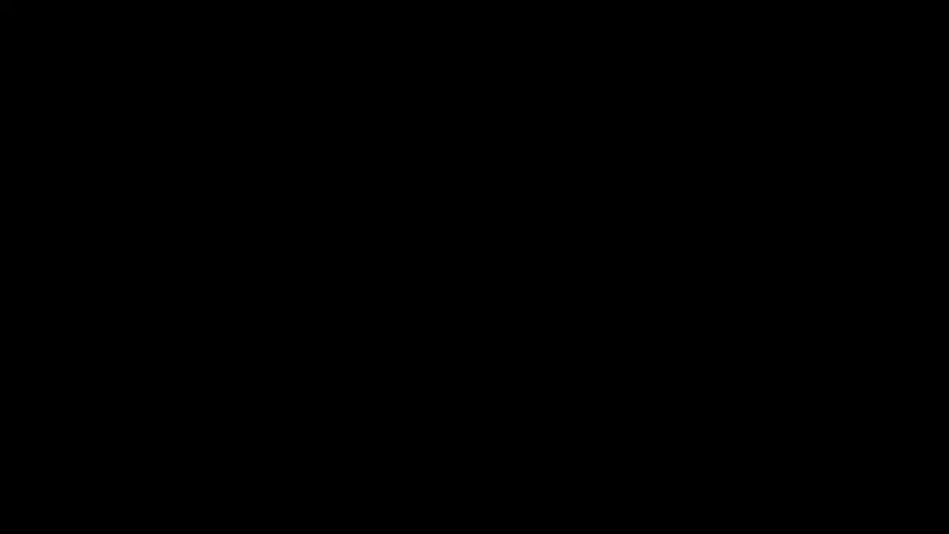